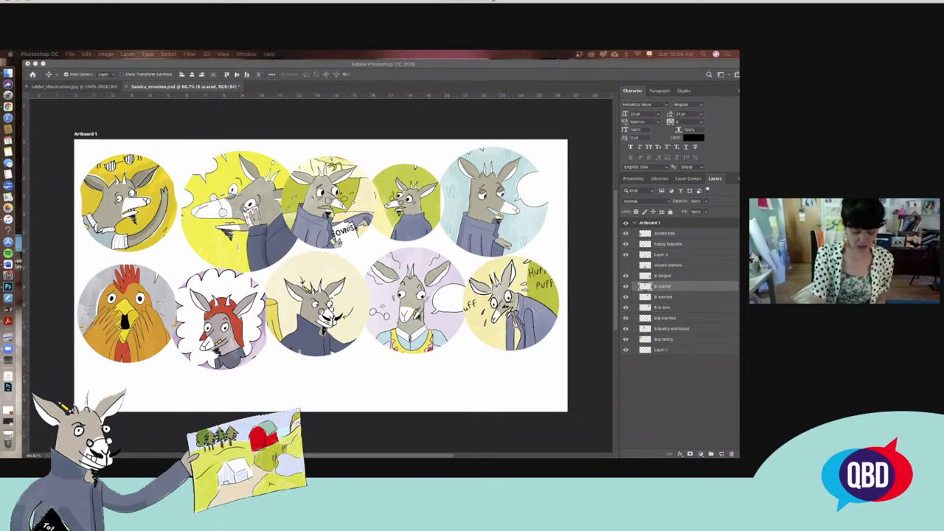
# Reposition the five goat circles in the artboard's upper row so they are spaced more evenly and overlap less
pyautogui.click(383, 173)
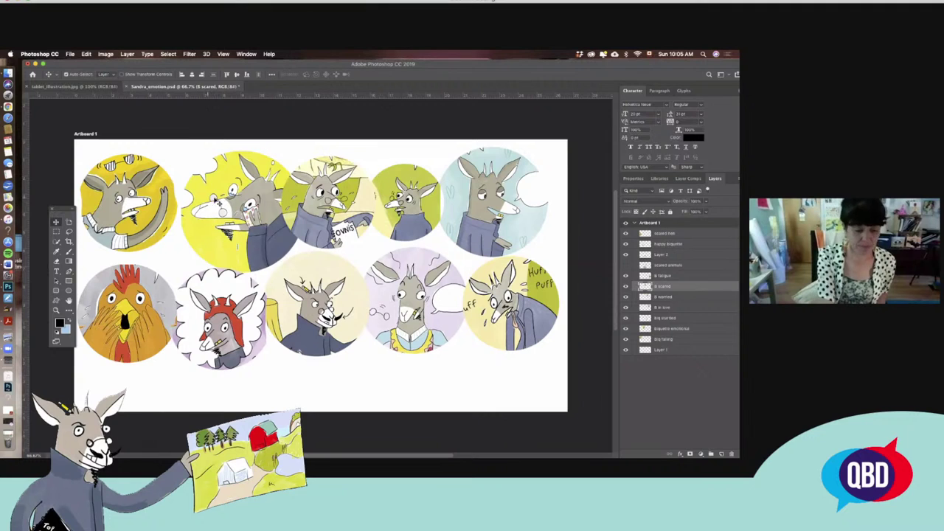
pyautogui.click(158, 197)
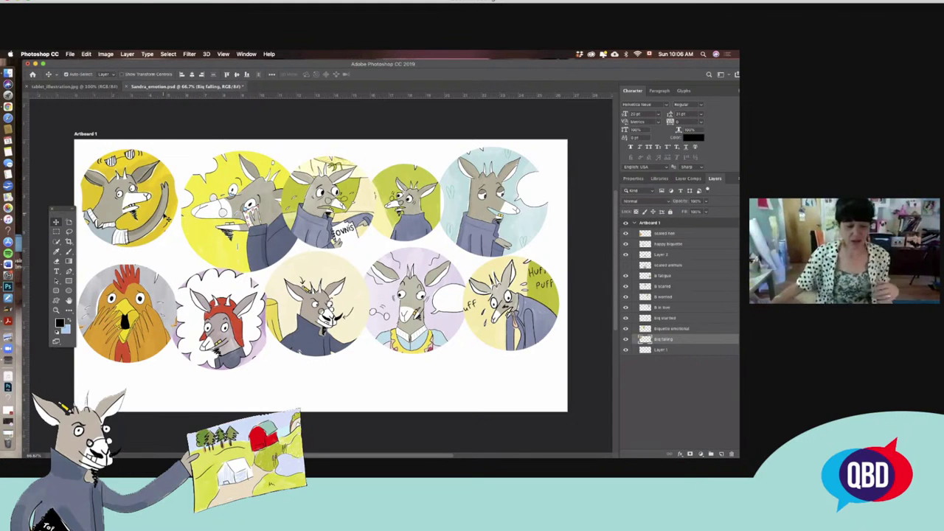
pyautogui.moveTo(249, 213); pyautogui.dragTo(243, 184)
pyautogui.moveTo(345, 221); pyautogui.dragTo(432, 221)
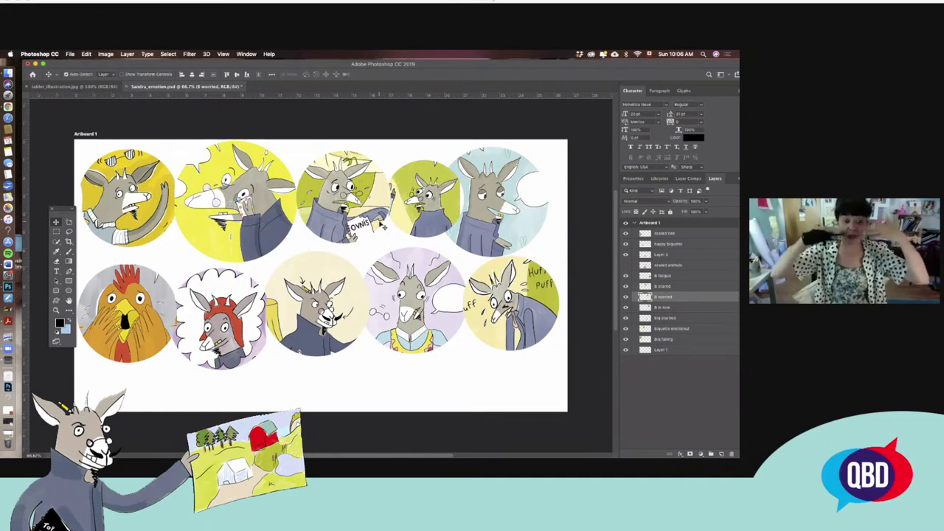
pyautogui.moveTo(371, 209); pyautogui.dragTo(365, 204)
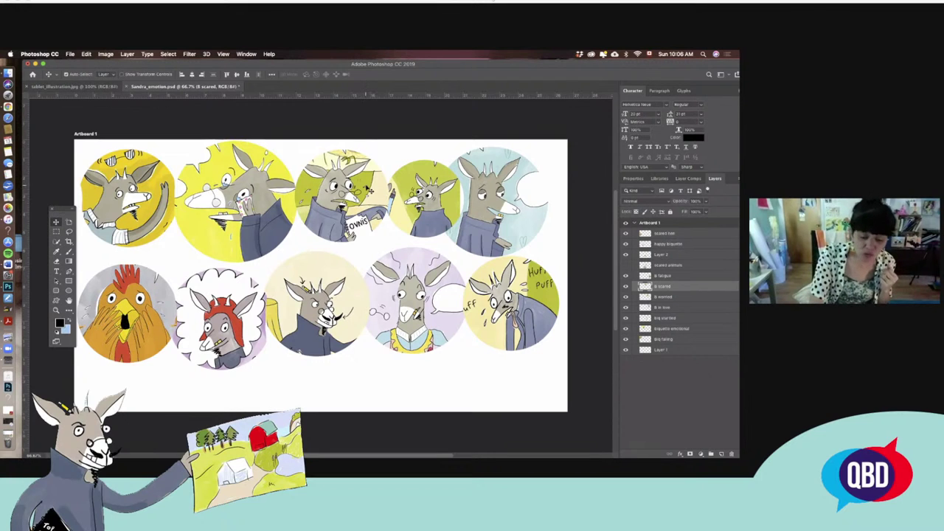
pyautogui.moveTo(366, 189); pyautogui.dragTo(375, 188)
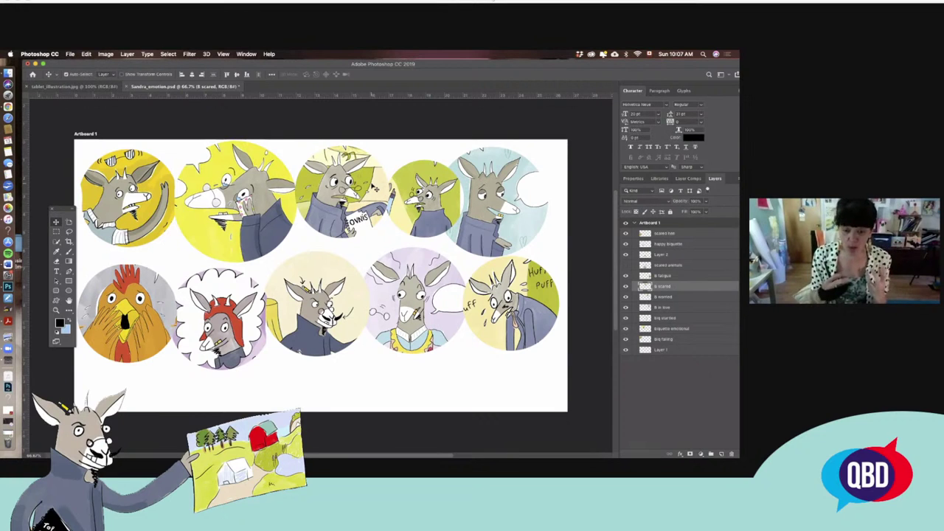
pyautogui.moveTo(442, 195)
pyautogui.mouseDown()
pyautogui.moveTo(452, 179)
pyautogui.moveTo(442, 178)
pyautogui.moveTo(442, 193)
pyautogui.mouseUp()
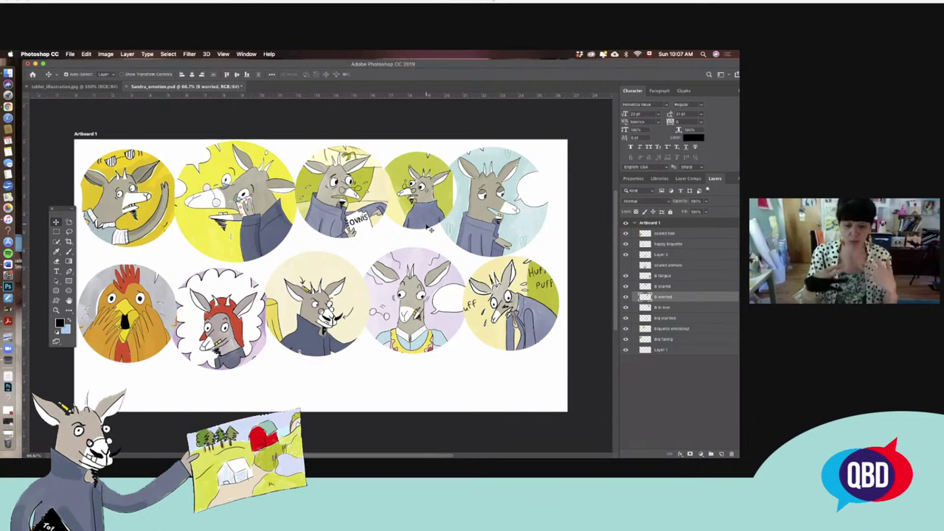
pyautogui.moveTo(526, 228); pyautogui.dragTo(542, 217)
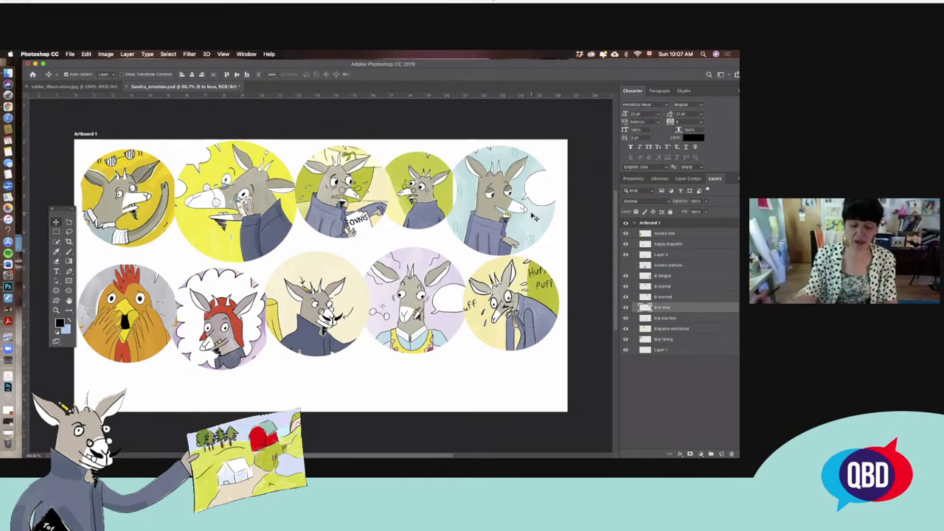
# Move the scared hen, red-helmeted goat and moustached goat circles slightly within the lower row
pyautogui.click(163, 321)
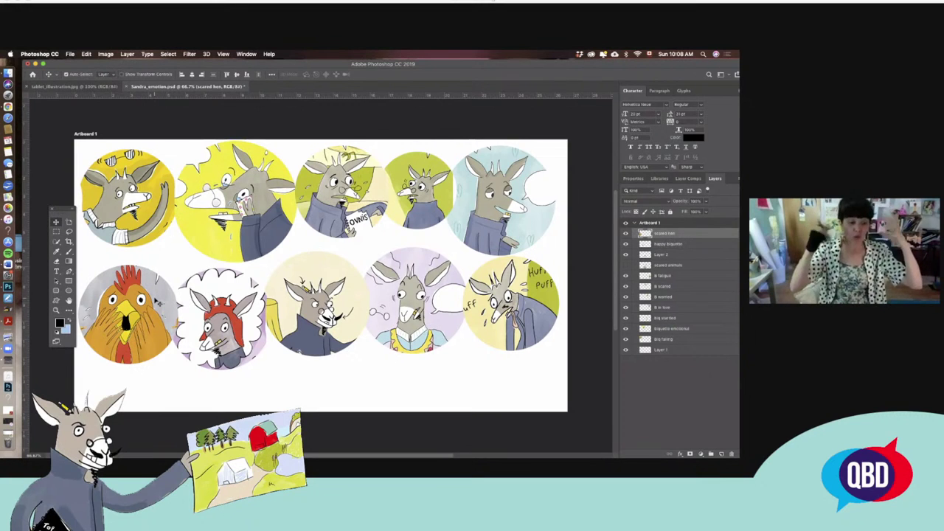
pyautogui.moveTo(164, 306); pyautogui.dragTo(170, 301)
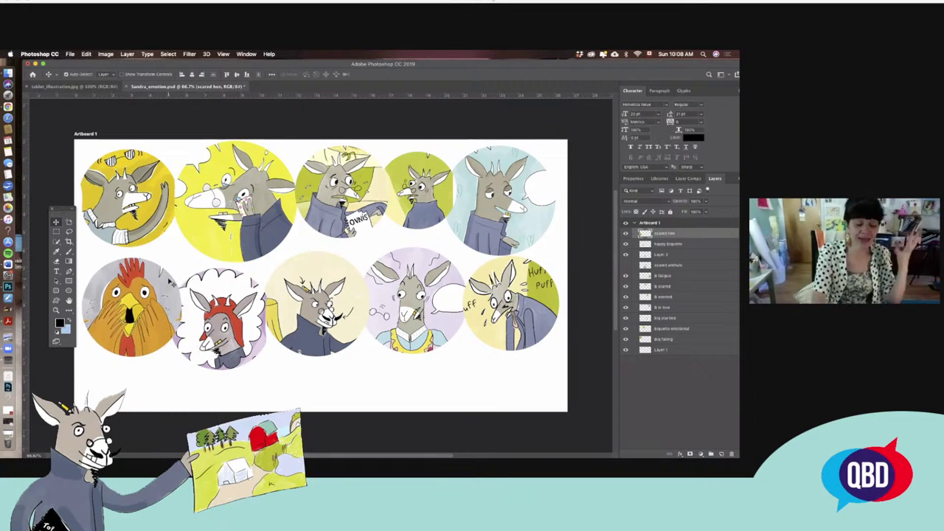
pyautogui.moveTo(238, 349); pyautogui.dragTo(249, 326)
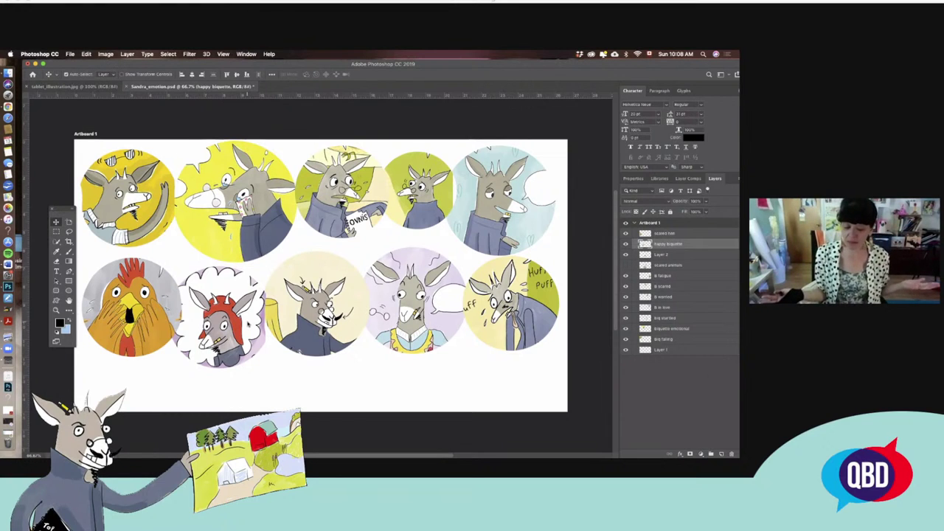
pyautogui.moveTo(350, 309)
pyautogui.mouseDown()
pyautogui.moveTo(348, 319)
pyautogui.moveTo(343, 293)
pyautogui.moveTo(337, 311)
pyautogui.moveTo(334, 302)
pyautogui.mouseUp()
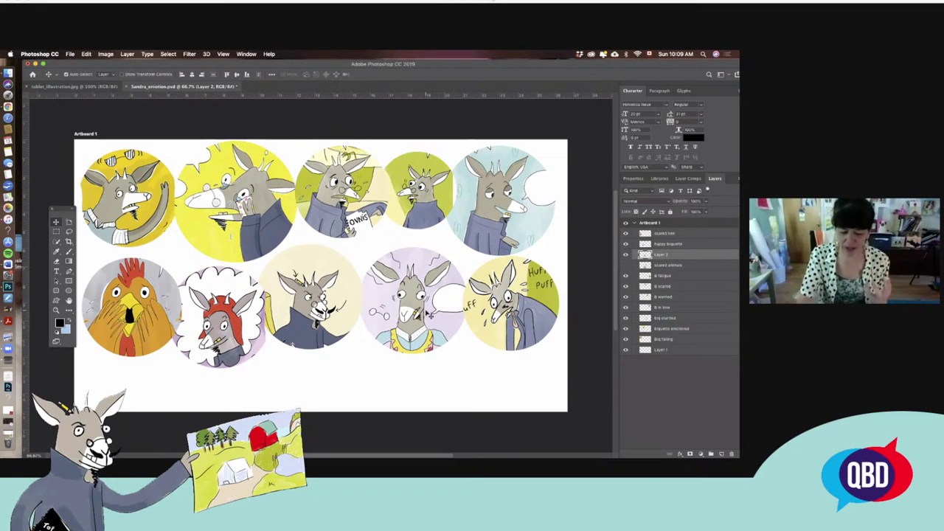
# Shift the startled goat circle up and to the left, and nudge the out-of-breath goat circle, undoing its last move
pyautogui.click(437, 311)
pyautogui.moveTo(438, 311); pyautogui.dragTo(441, 304)
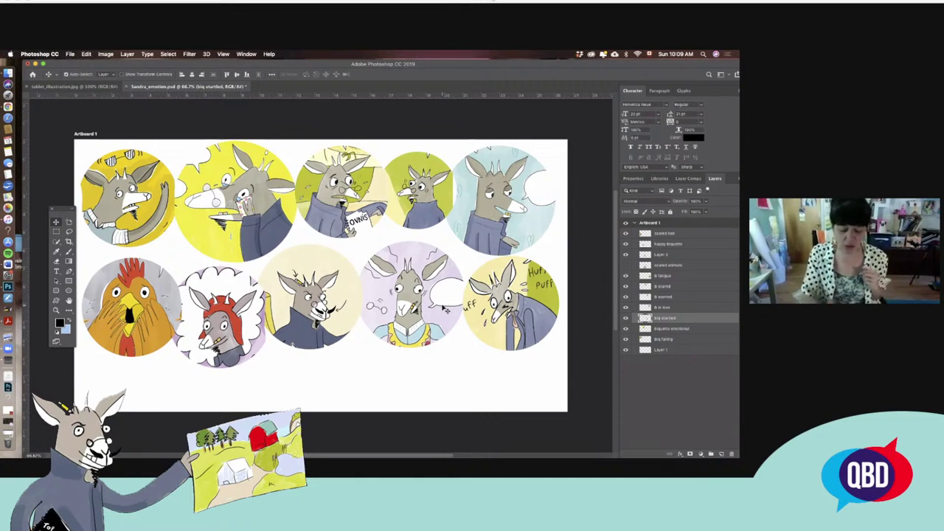
pyautogui.moveTo(428, 304); pyautogui.dragTo(424, 301)
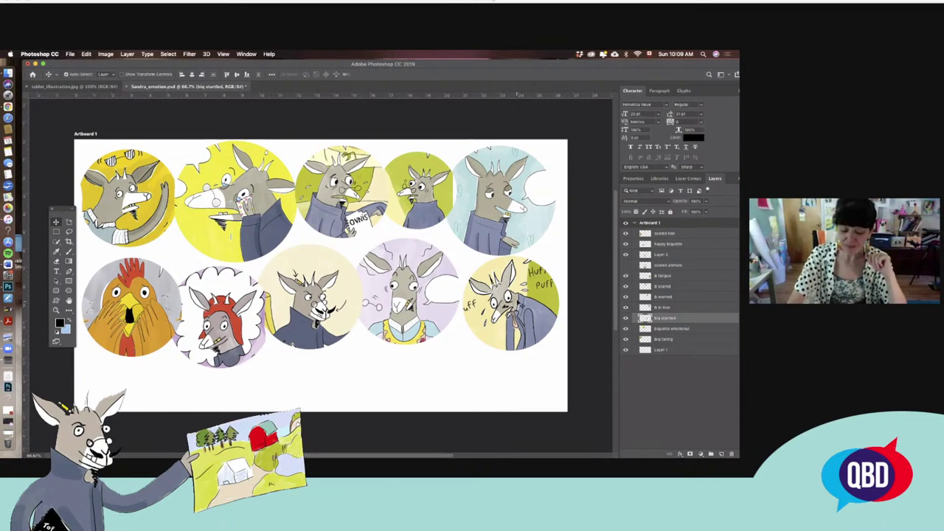
pyautogui.moveTo(520, 303); pyautogui.dragTo(530, 292)
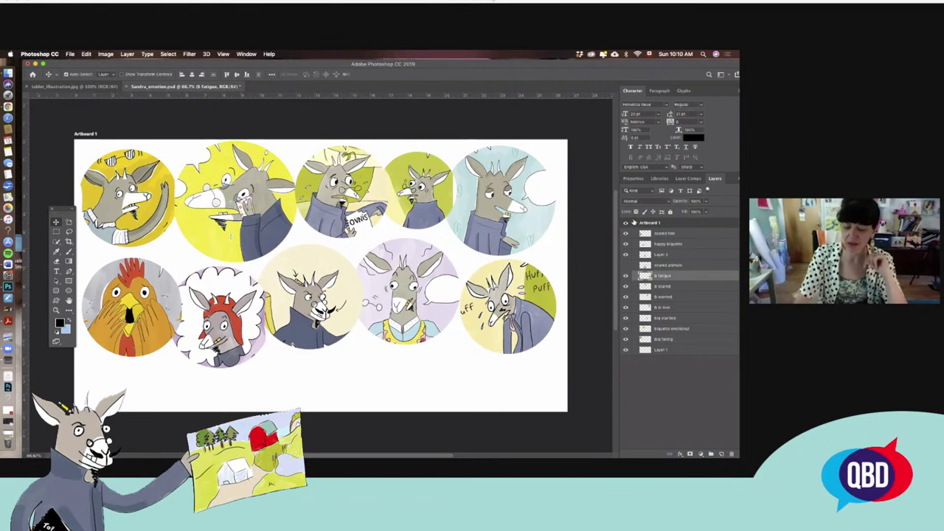
pyautogui.moveTo(523, 296); pyautogui.dragTo(526, 293)
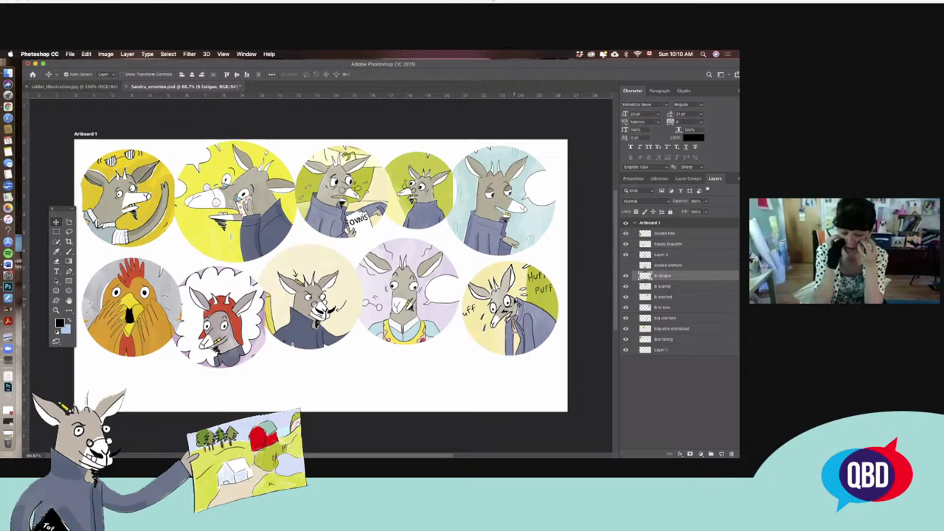
pyautogui.press('super+z')
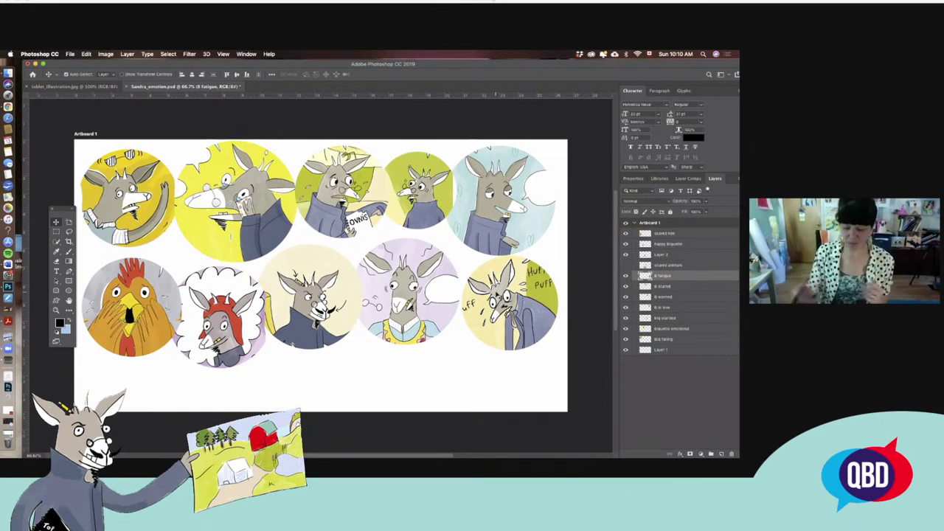
# Collapse the Artboard 1 group and add a new empty layer above it
pyautogui.click(635, 223)
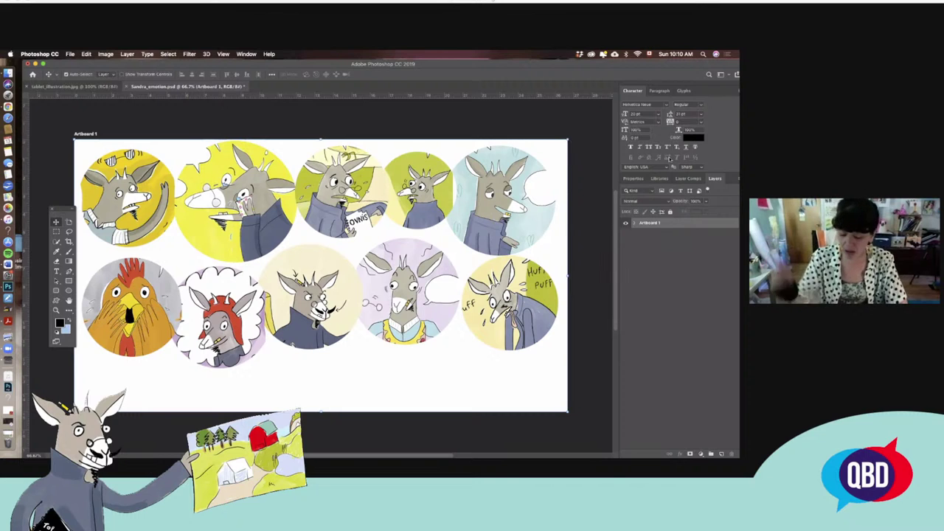
pyautogui.click(722, 454)
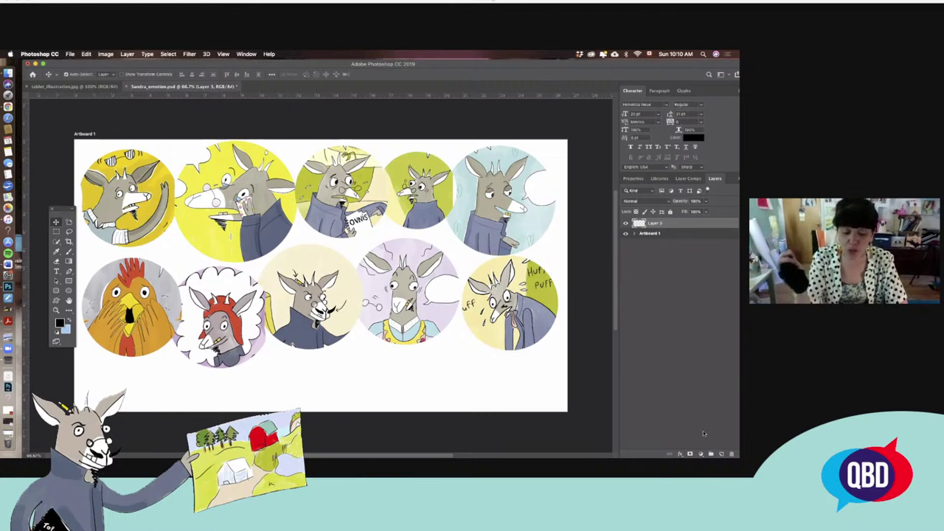
pyautogui.click(626, 234)
pyautogui.click(626, 234)
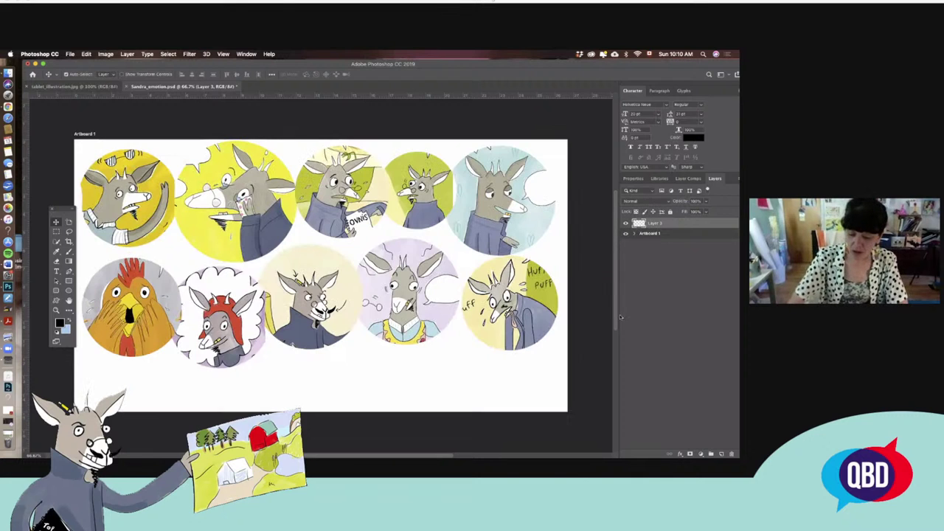
# Hide every layer inside Artboard 1 and ready the Brush tool on another new empty layer
pyautogui.click(635, 233)
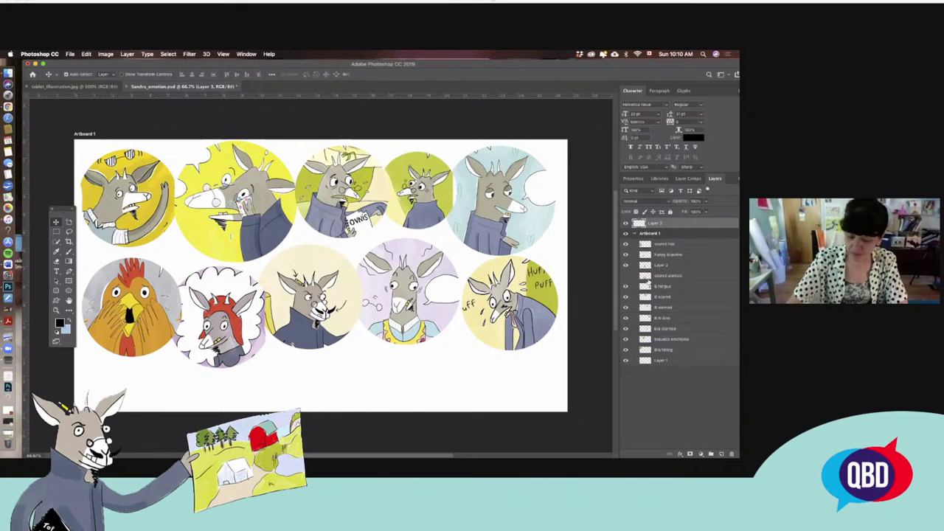
pyautogui.moveTo(626, 244); pyautogui.dragTo(627, 360)
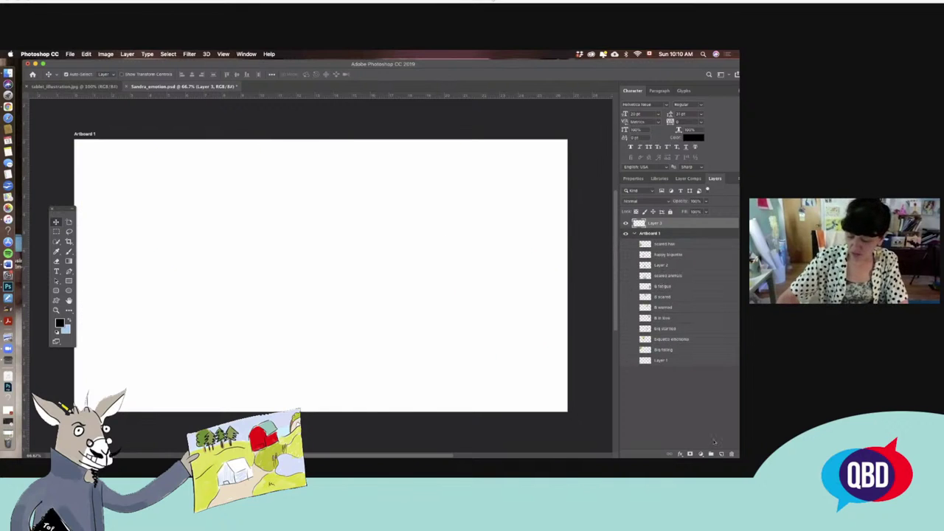
pyautogui.click(721, 453)
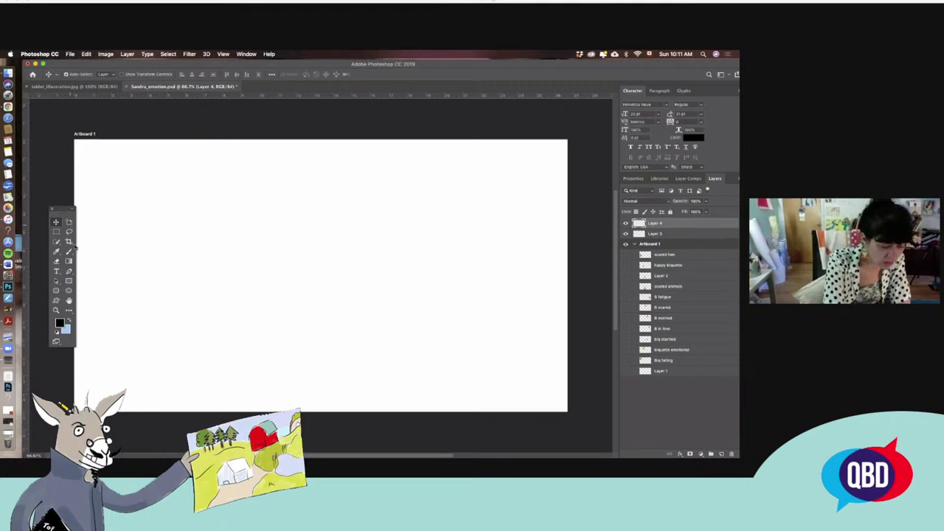
pyautogui.press('b')
# Try two different brushes with test strokes on the blank layer, undo them, and look through the brush presets
pyautogui.click(285, 237)
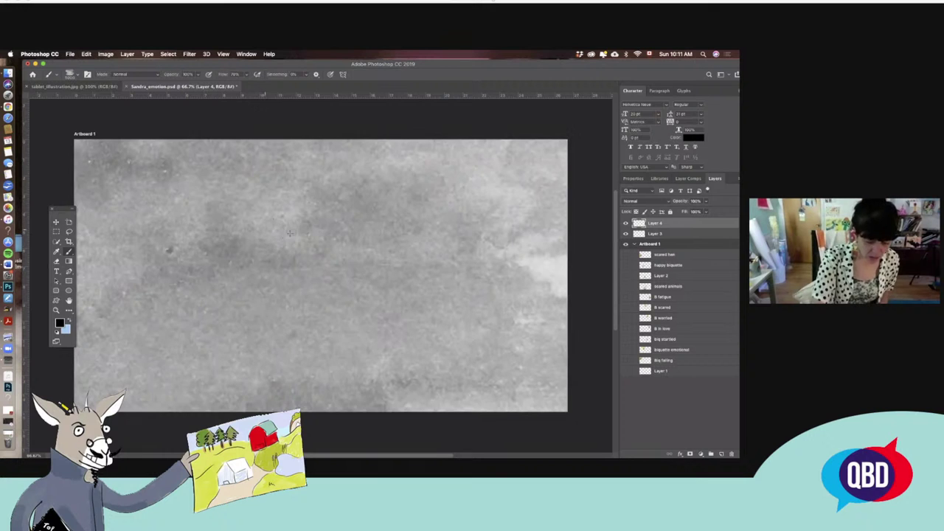
pyautogui.hotkey('ctrl', 'z')
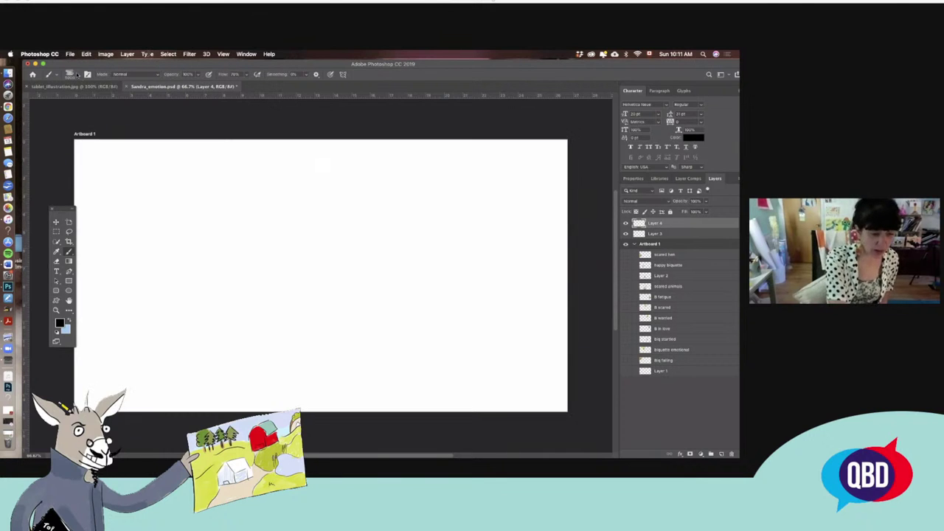
pyautogui.click(76, 74)
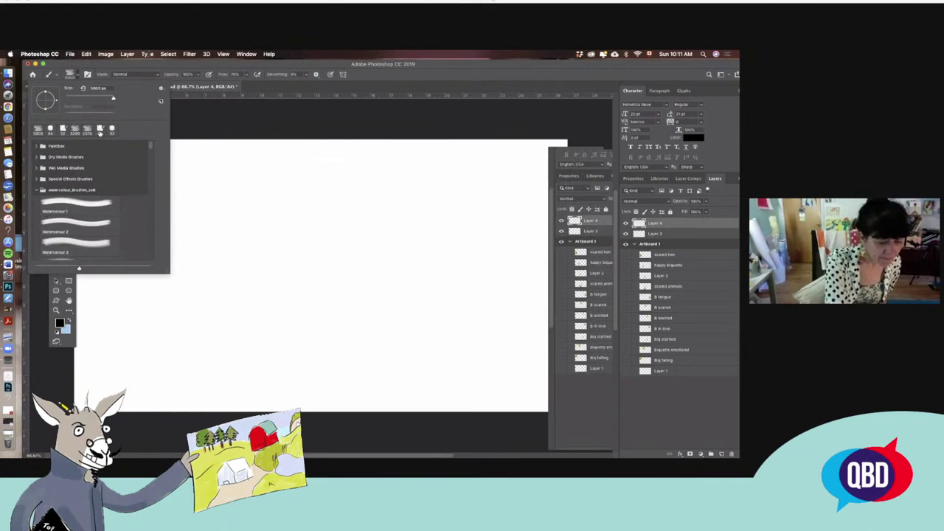
pyautogui.moveTo(267, 225); pyautogui.dragTo(322, 237)
pyautogui.press('super+z')
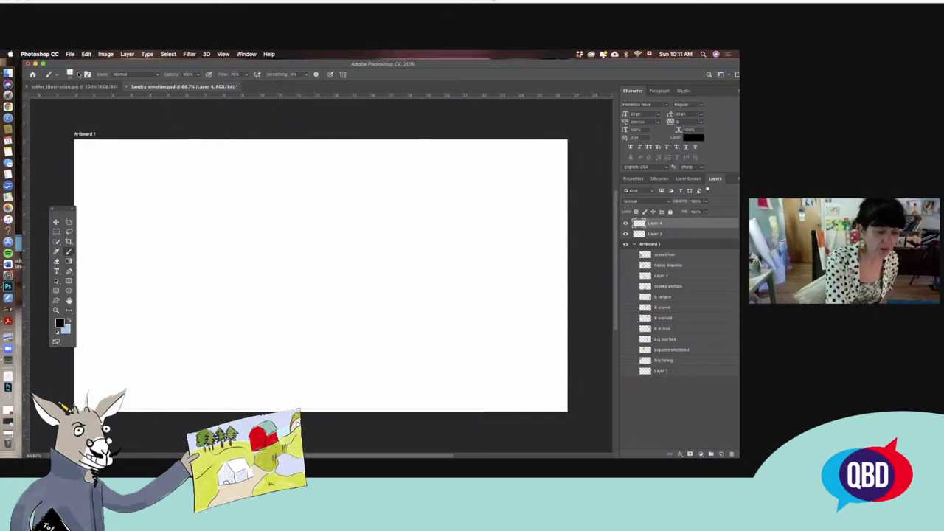
pyautogui.click(70, 73)
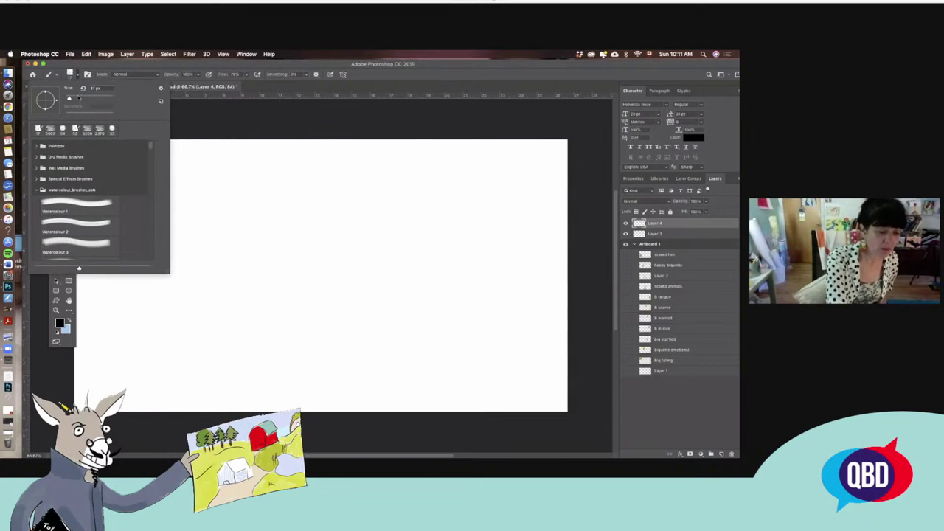
pyautogui.click(37, 190)
pyautogui.click(322, 117)
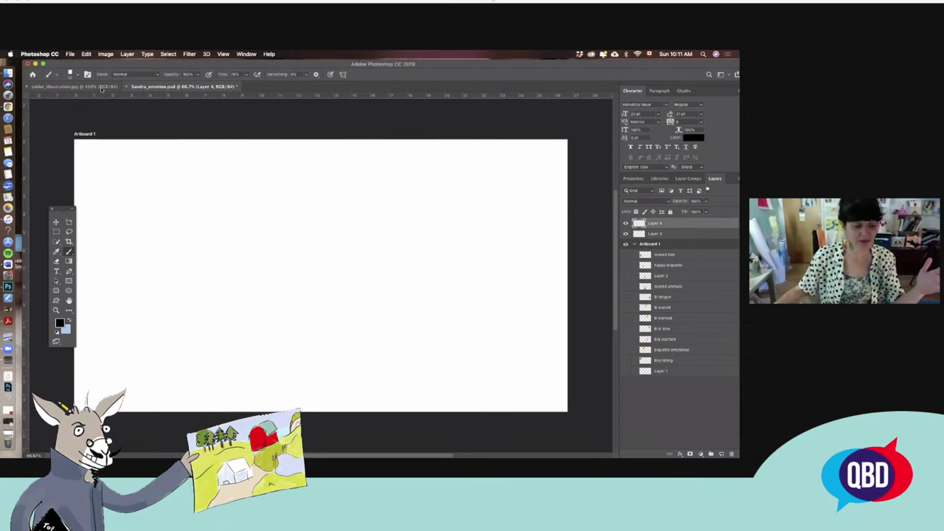
# View the tablet photo in tablet_illustration.jpg, and return to Sandra_emotion.psd
pyautogui.click(100, 87)
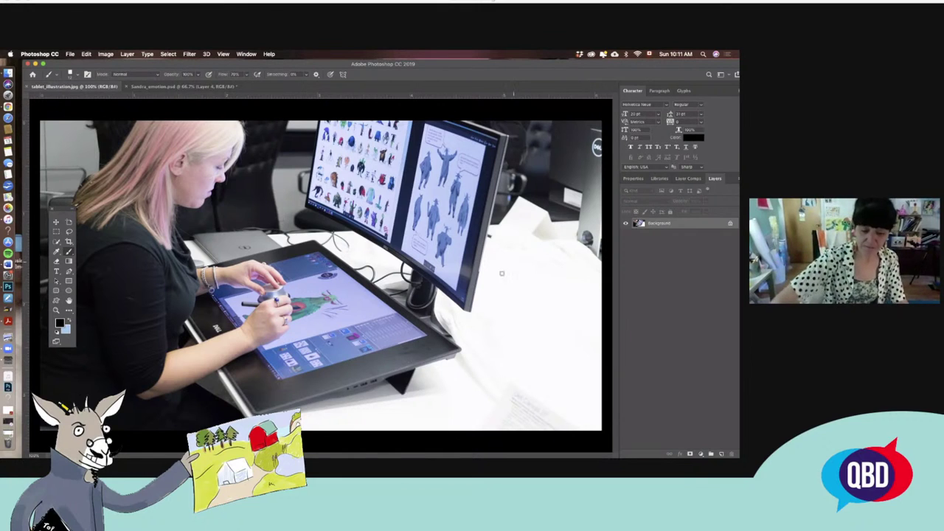
pyautogui.click(173, 89)
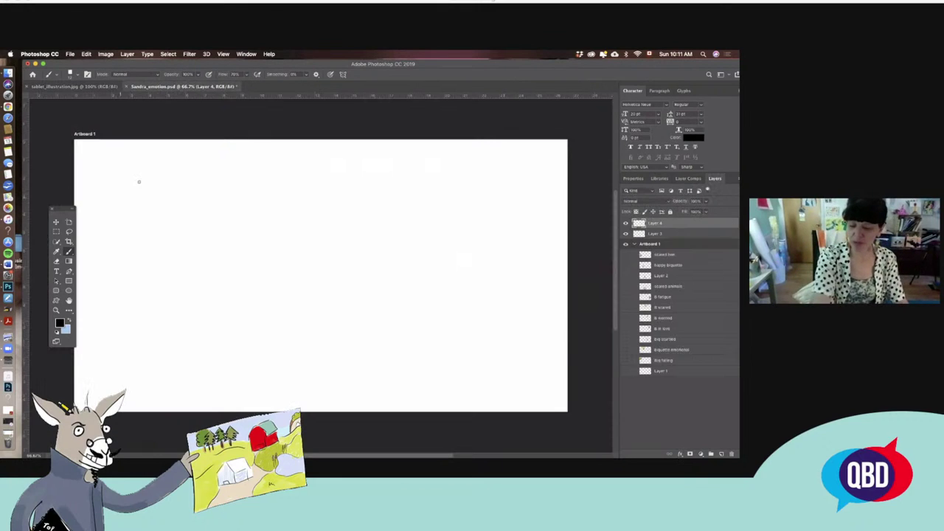
# Collapse Artboard 1 and choose the Dry Media brush Kyle's Drawing Box - Happy HB, undoing the test strokes
pyautogui.click(636, 244)
pyautogui.moveTo(214, 178); pyautogui.dragTo(295, 186)
pyautogui.hotkey('ctrl', 'z')
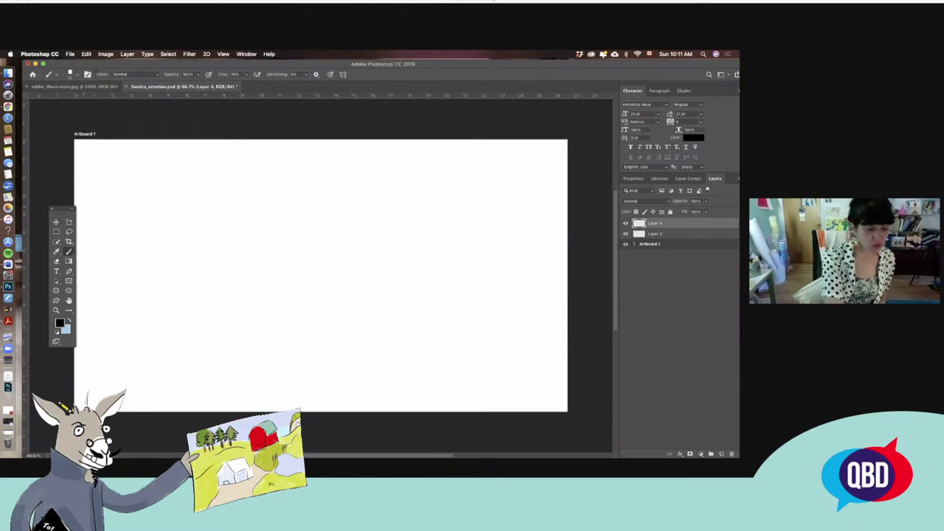
pyautogui.click(70, 74)
pyautogui.click(74, 130)
pyautogui.click(36, 158)
pyautogui.click(100, 203)
pyautogui.moveTo(256, 220); pyautogui.dragTo(369, 233)
pyautogui.hotkey('ctrl', 'z')
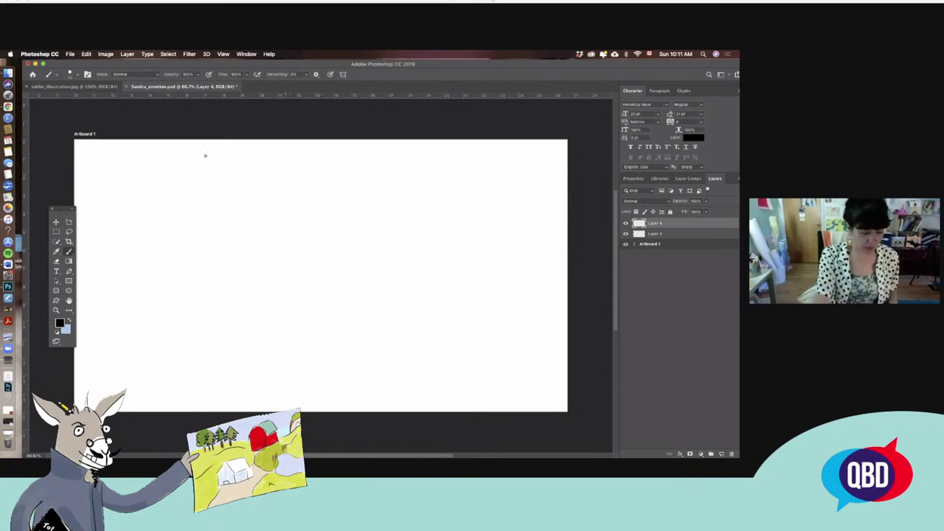
# Adjust the brush size and draw the goat's pointed muzzle with a nose tip, mouth line and two square teeth
pyautogui.click(72, 76)
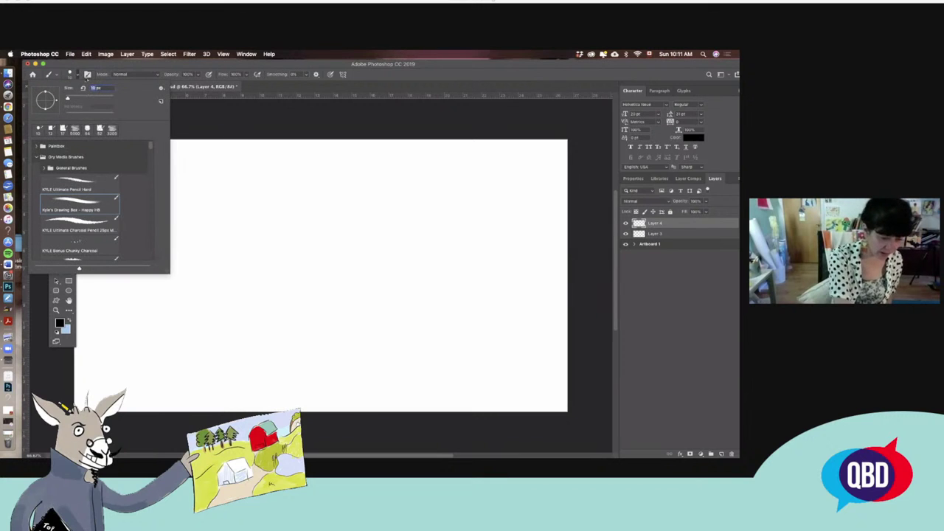
pyautogui.click(73, 76)
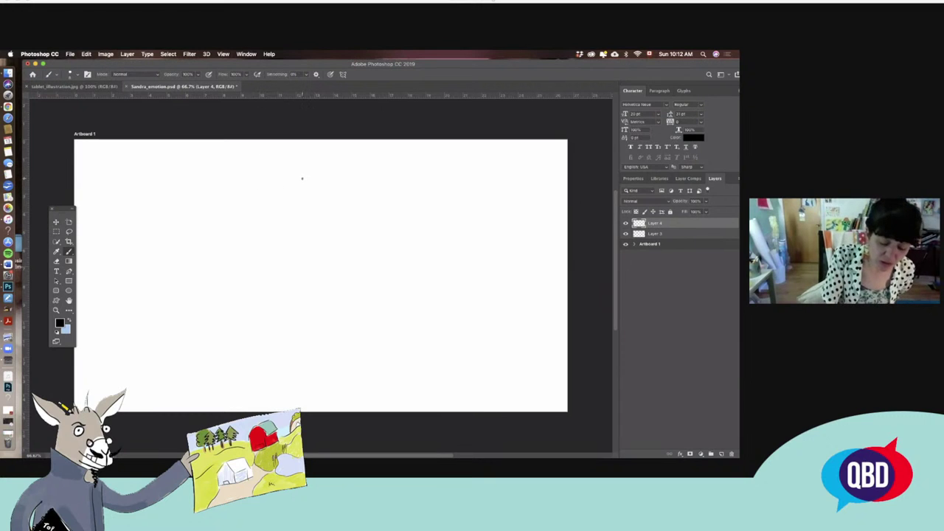
pyautogui.moveTo(292, 184)
pyautogui.mouseDown()
pyautogui.moveTo(269, 203)
pyautogui.moveTo(306, 205)
pyautogui.mouseUp()
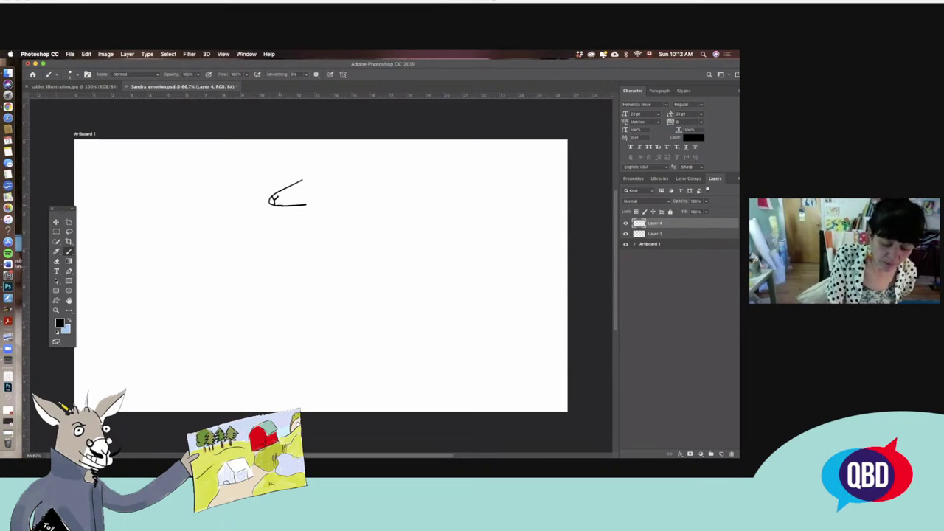
pyautogui.moveTo(293, 203); pyautogui.dragTo(310, 198)
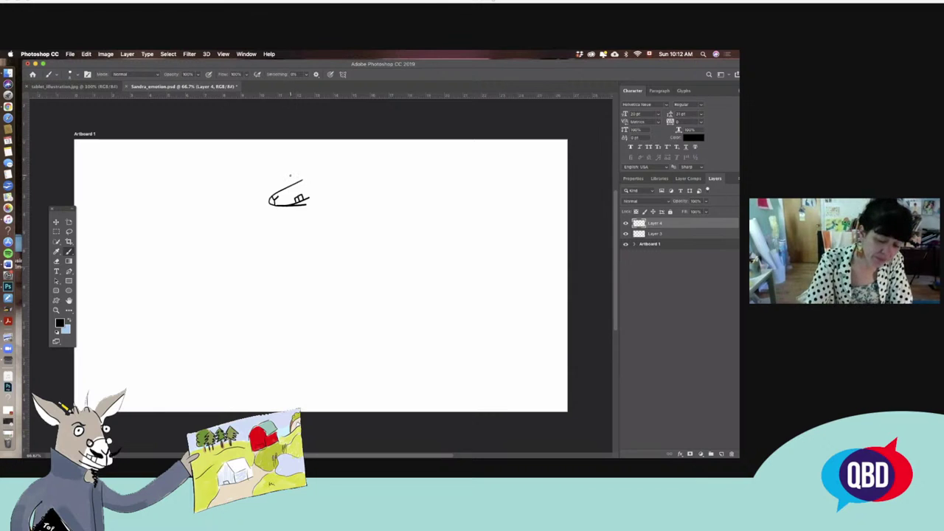
# Draw two round eyes with black pupils and a curved eyebrow above each, redoing the eyebrow nearest the muzzle
pyautogui.moveTo(292, 182); pyautogui.dragTo(301, 172)
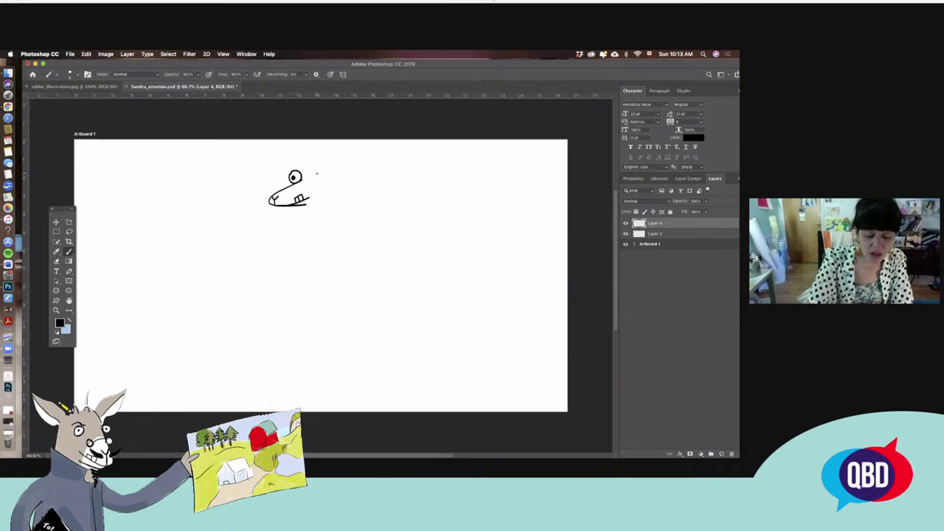
pyautogui.moveTo(314, 175)
pyautogui.mouseDown()
pyautogui.moveTo(313, 186)
pyautogui.moveTo(323, 182)
pyautogui.mouseUp()
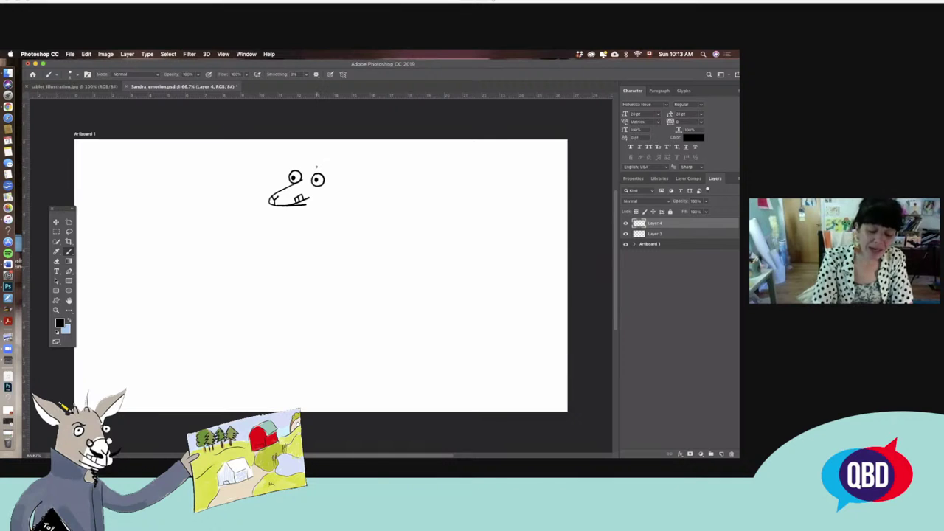
pyautogui.moveTo(316, 167)
pyautogui.mouseDown()
pyautogui.moveTo(324, 172)
pyautogui.moveTo(298, 167)
pyautogui.mouseUp()
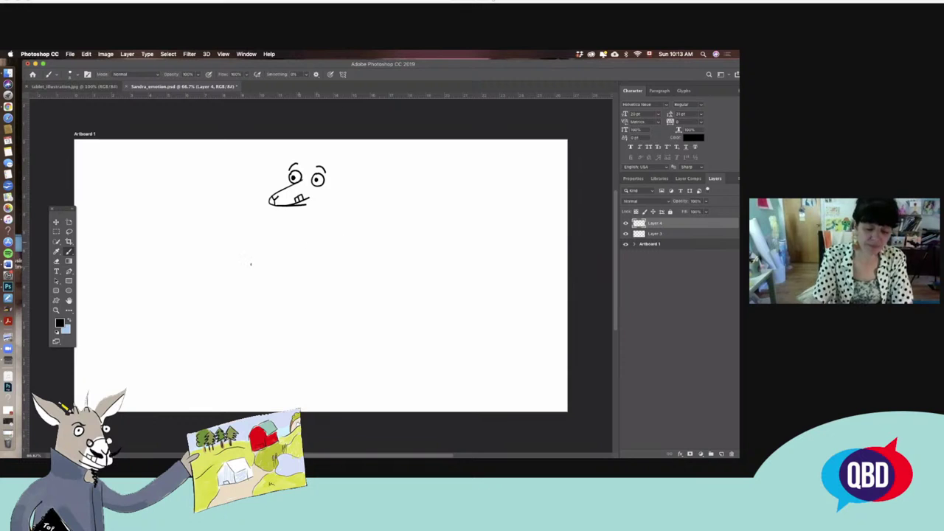
pyautogui.press('super+z')
pyautogui.moveTo(290, 168); pyautogui.dragTo(301, 164)
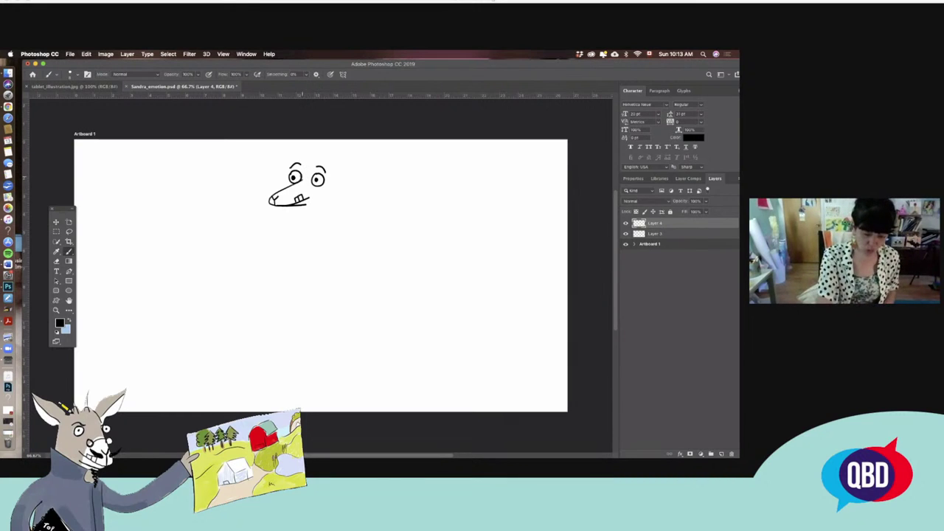
# Draw the zigzag top of the goat's head and shift the face slightly down and to the right on the artboard
pyautogui.press('v')
pyautogui.moveTo(295, 179); pyautogui.dragTo(298, 183)
pyautogui.hotkey('ctrl', 'e')
pyautogui.press('b')
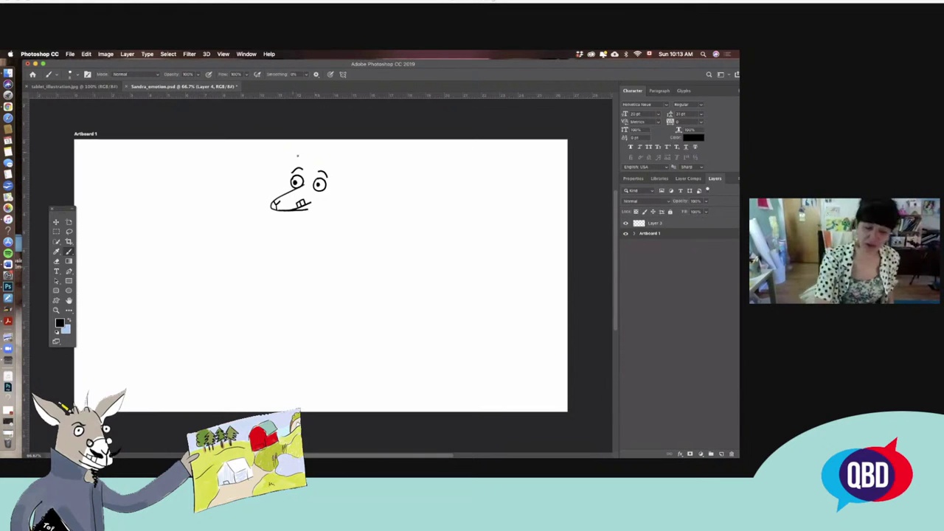
pyautogui.moveTo(308, 155); pyautogui.dragTo(331, 169)
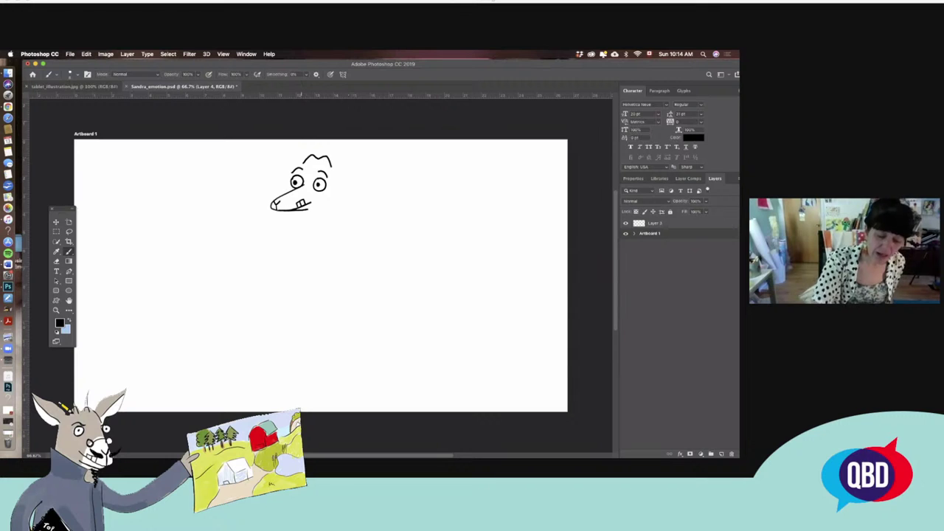
pyautogui.press('v')
pyautogui.moveTo(322, 188); pyautogui.dragTo(326, 193)
pyautogui.press('b')
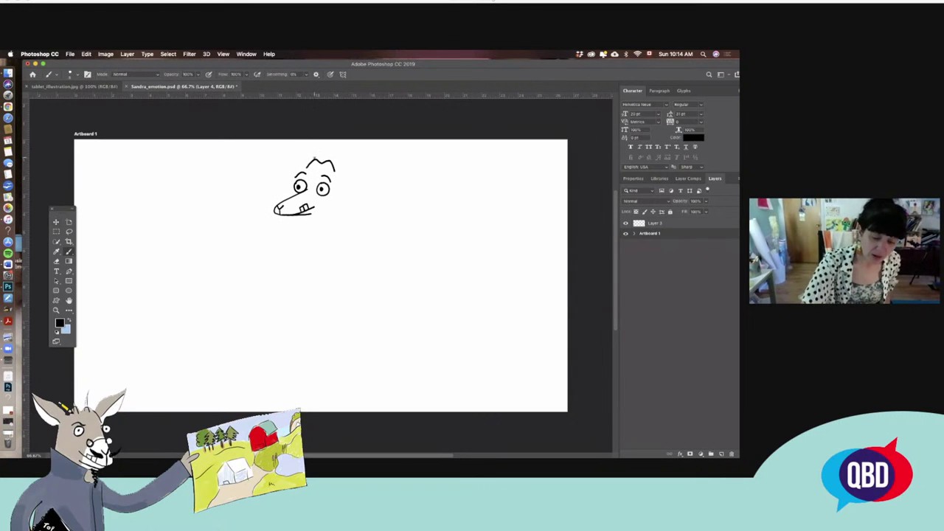
# Draw two curved horns, a pointed ear on each side of the head, and the back line of the neck
pyautogui.moveTo(312, 160)
pyautogui.mouseDown()
pyautogui.moveTo(312, 144)
pyautogui.moveTo(322, 164)
pyautogui.moveTo(329, 147)
pyautogui.moveTo(333, 163)
pyautogui.mouseUp()
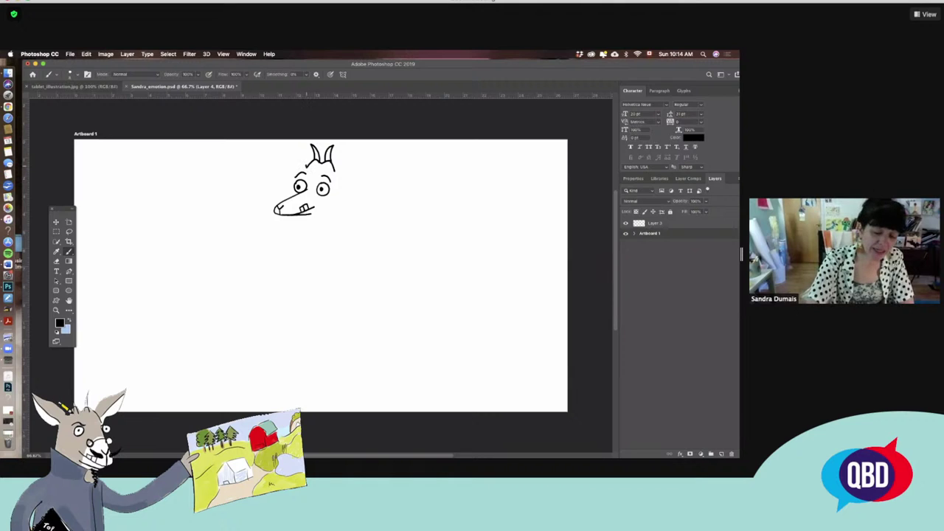
pyautogui.moveTo(303, 157)
pyautogui.mouseDown()
pyautogui.moveTo(275, 152)
pyautogui.moveTo(265, 162)
pyautogui.moveTo(296, 171)
pyautogui.mouseUp()
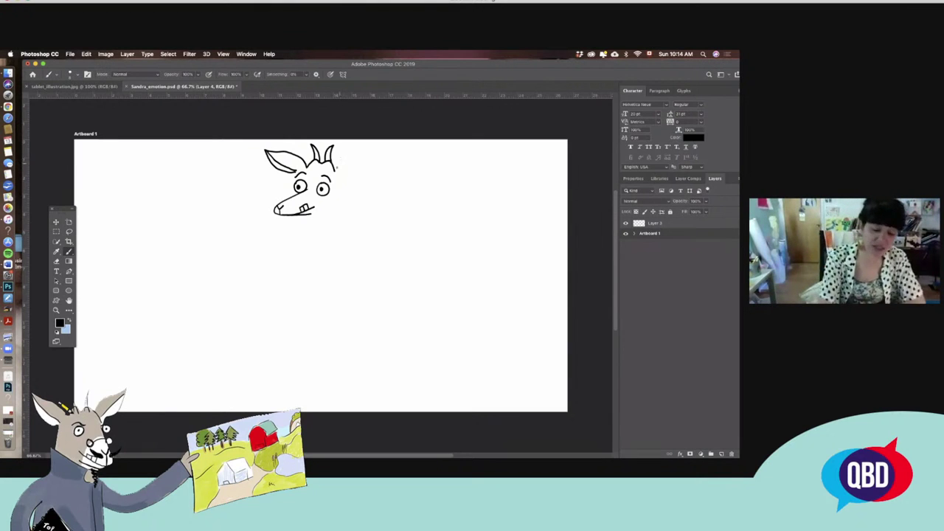
pyautogui.moveTo(335, 169)
pyautogui.mouseDown()
pyautogui.moveTo(372, 157)
pyautogui.moveTo(346, 179)
pyautogui.moveTo(339, 181)
pyautogui.moveTo(369, 164)
pyautogui.mouseUp()
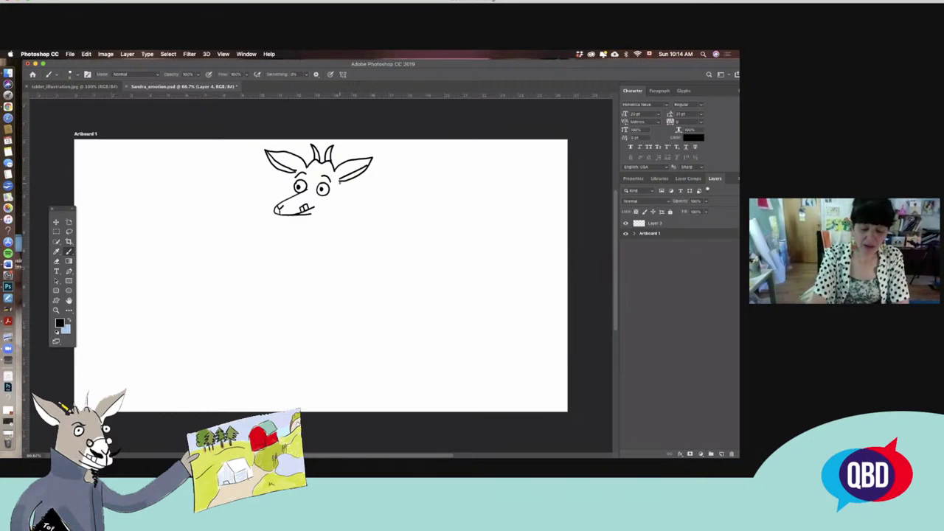
pyautogui.moveTo(338, 181); pyautogui.dragTo(342, 223)
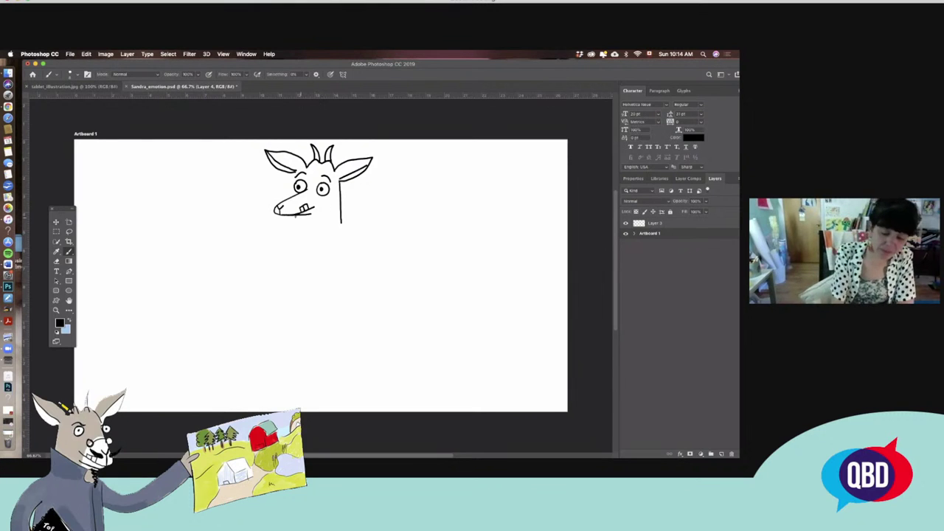
# Add a solid black goatee, round nostrils and wrinkles beside the eyes, and outline the coat's collar and long back edge
pyautogui.moveTo(288, 216); pyautogui.dragTo(292, 227)
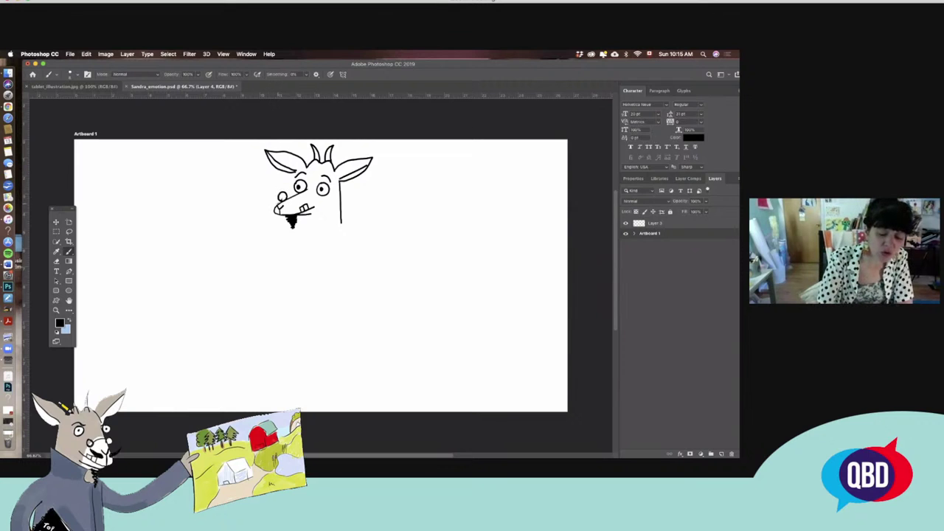
pyautogui.moveTo(290, 199); pyautogui.dragTo(296, 204)
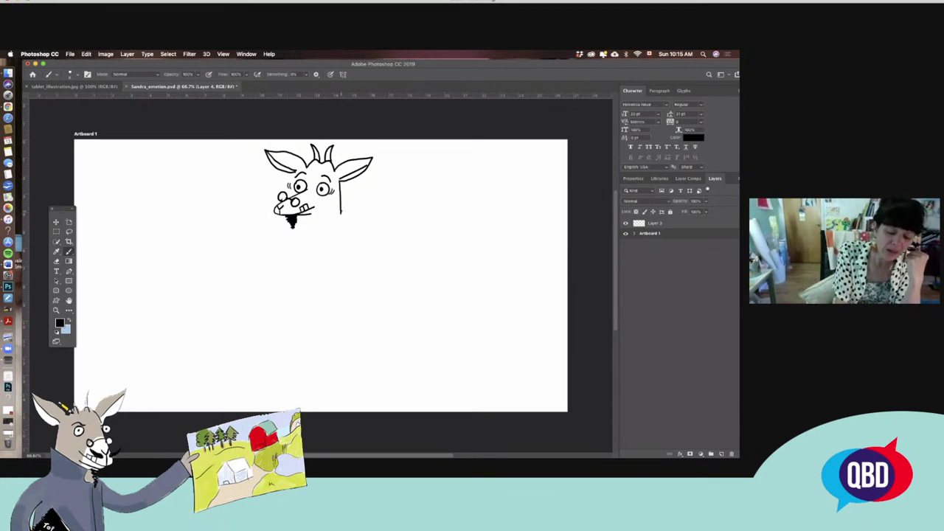
pyautogui.moveTo(341, 213)
pyautogui.mouseDown()
pyautogui.moveTo(311, 219)
pyautogui.moveTo(300, 242)
pyautogui.mouseUp()
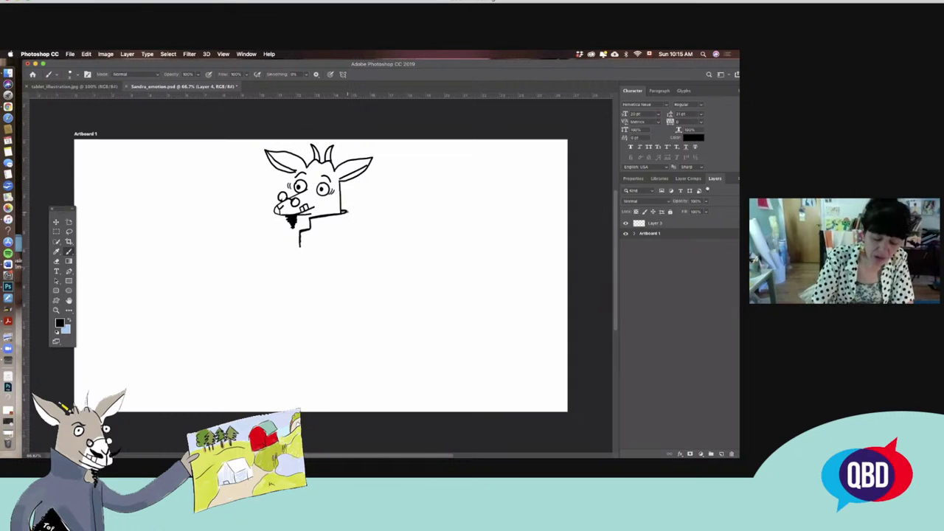
pyautogui.moveTo(348, 215); pyautogui.dragTo(367, 360)
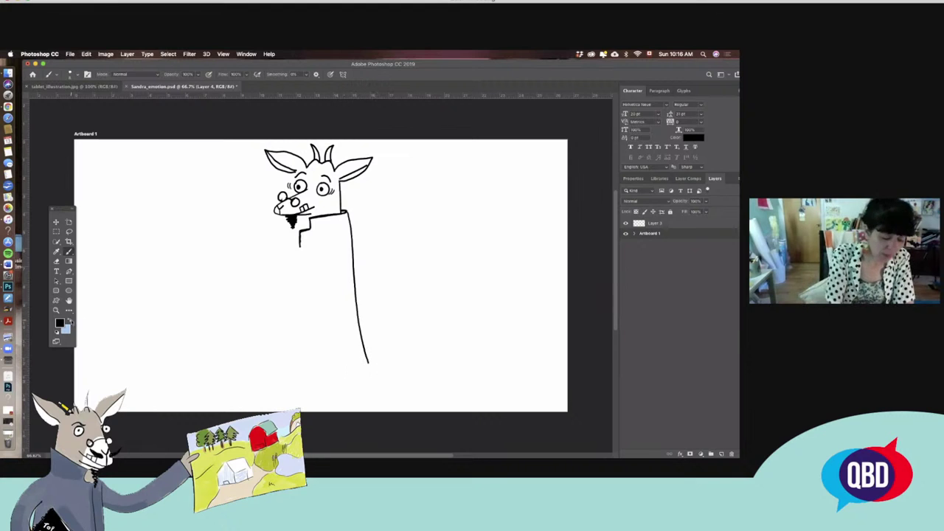
# Set the background color to white and enlarge the canvas, entering 17 for its height
pyautogui.click(70, 320)
pyautogui.click(71, 321)
pyautogui.click(70, 321)
pyautogui.click(71, 320)
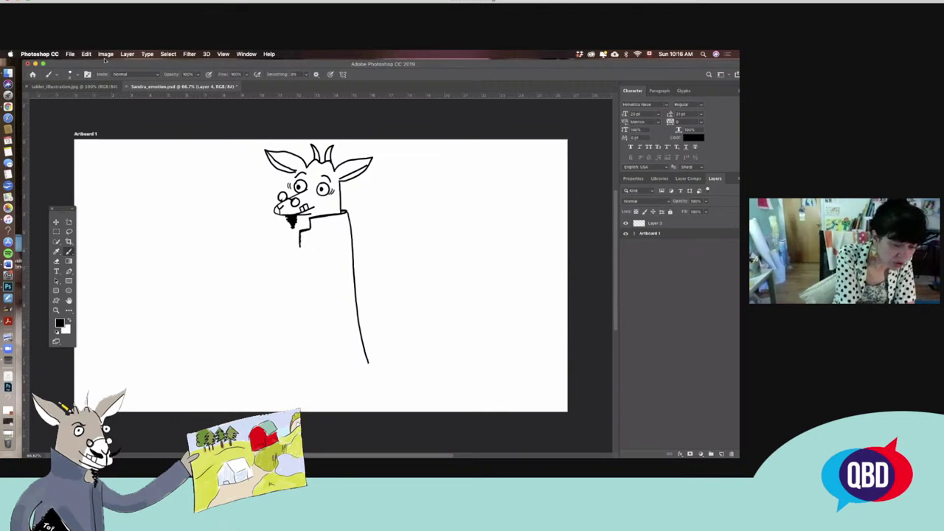
pyautogui.click(106, 55)
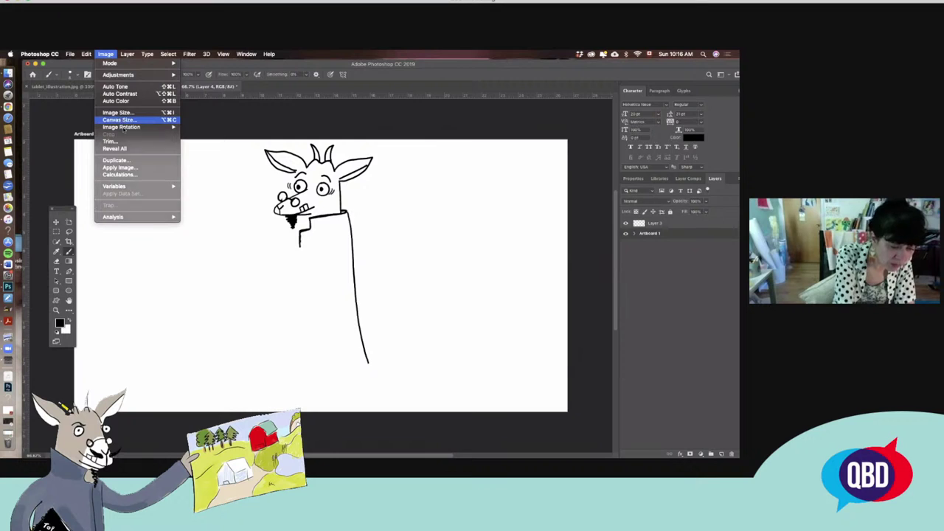
pyautogui.click(120, 120)
pyautogui.doubleClick(472, 297)
pyautogui.write('17')
pyautogui.press('Return')
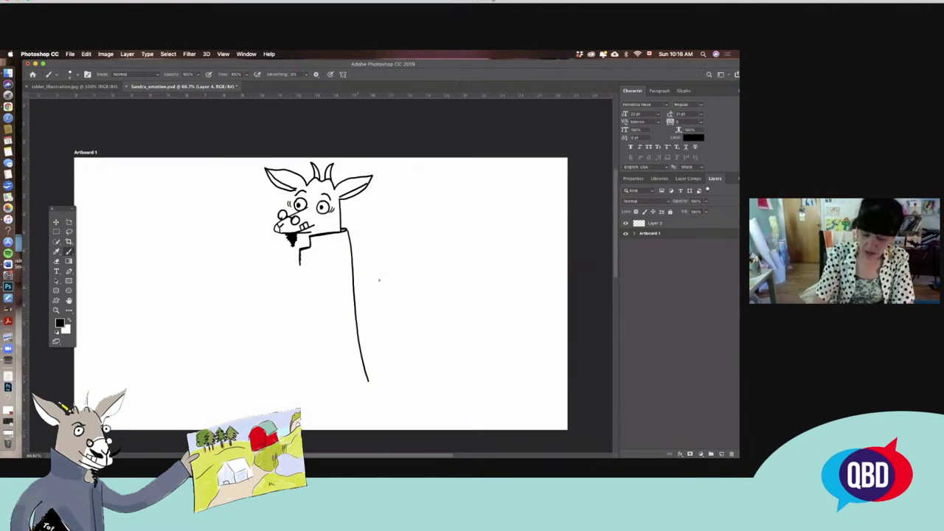
# Try to transform Layer 3
pyautogui.click(662, 226)
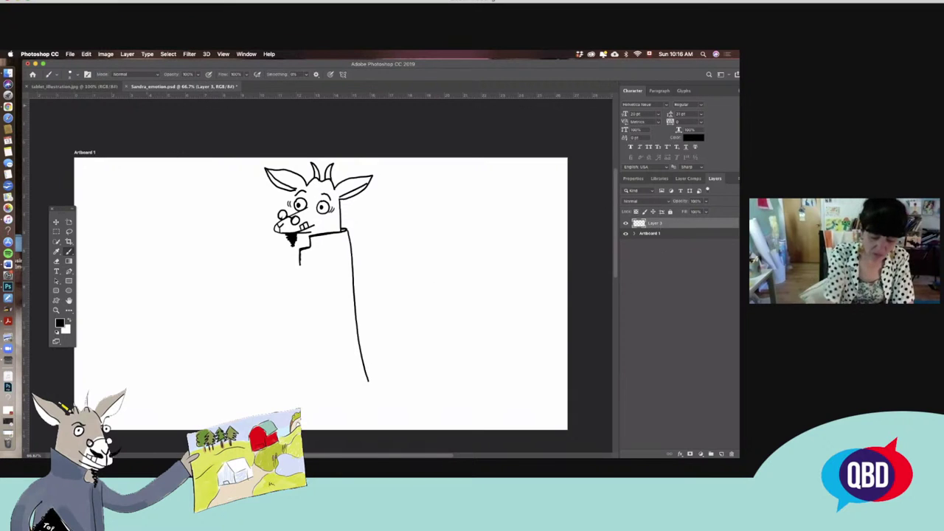
pyautogui.click(368, 195)
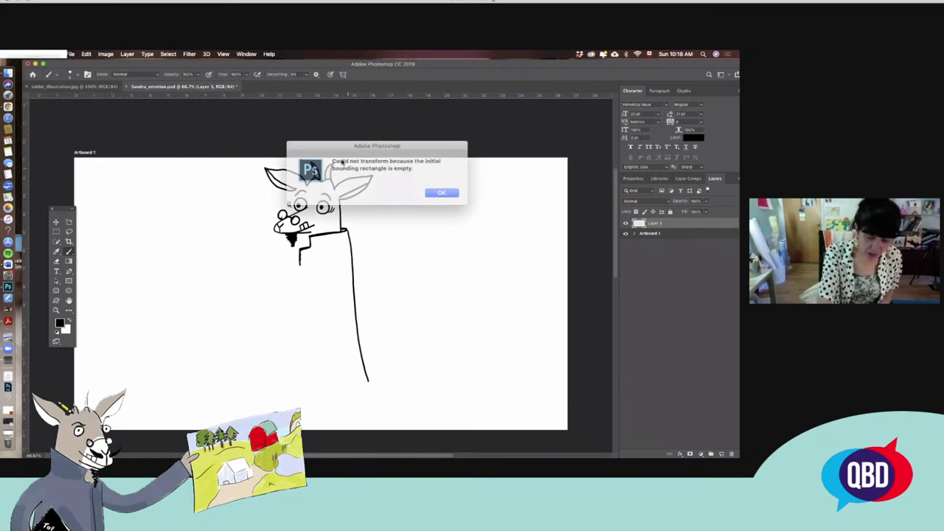
pyautogui.click(433, 189)
# Select Layer 4 inside Artboard 1, scale the goat drawing down slightly, and shift it to the right
pyautogui.click(633, 233)
pyautogui.click(657, 244)
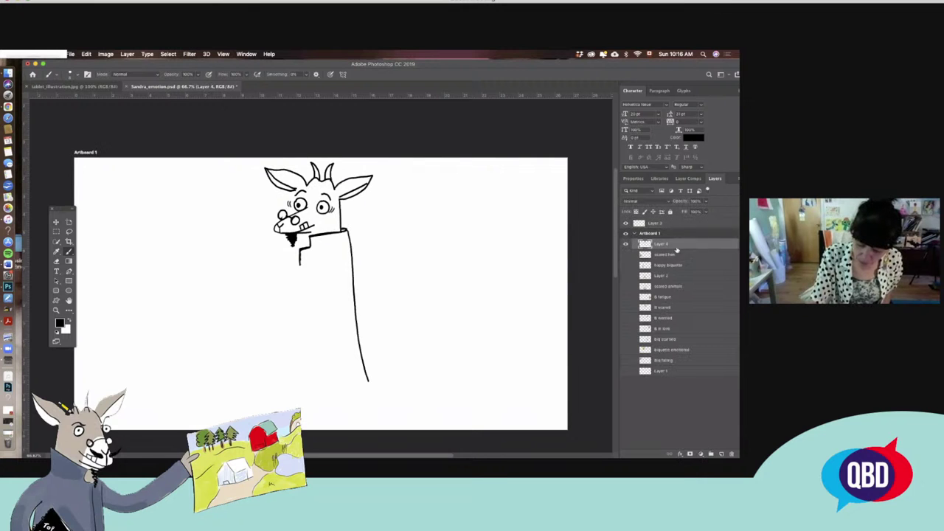
pyautogui.press('super+t')
pyautogui.moveTo(319, 163); pyautogui.dragTo(319, 177)
pyautogui.press('Return')
pyautogui.moveTo(362, 242); pyautogui.dragTo(371, 233)
pyautogui.press('b')
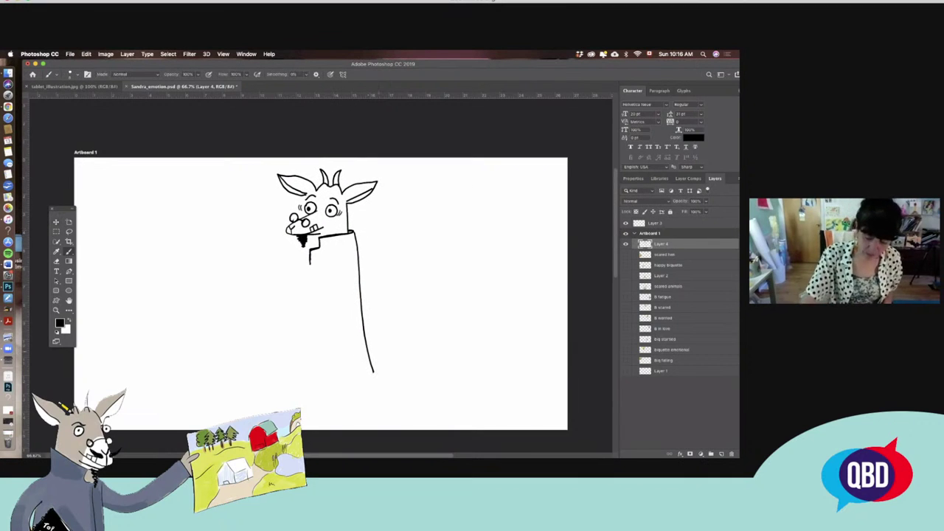
# Draw the coat's bottom hem from the back edge and touch up the end of the front line below the collar
pyautogui.moveTo(373, 372)
pyautogui.mouseDown()
pyautogui.moveTo(307, 379)
pyautogui.moveTo(375, 373)
pyautogui.mouseUp()
pyautogui.press('super+z')
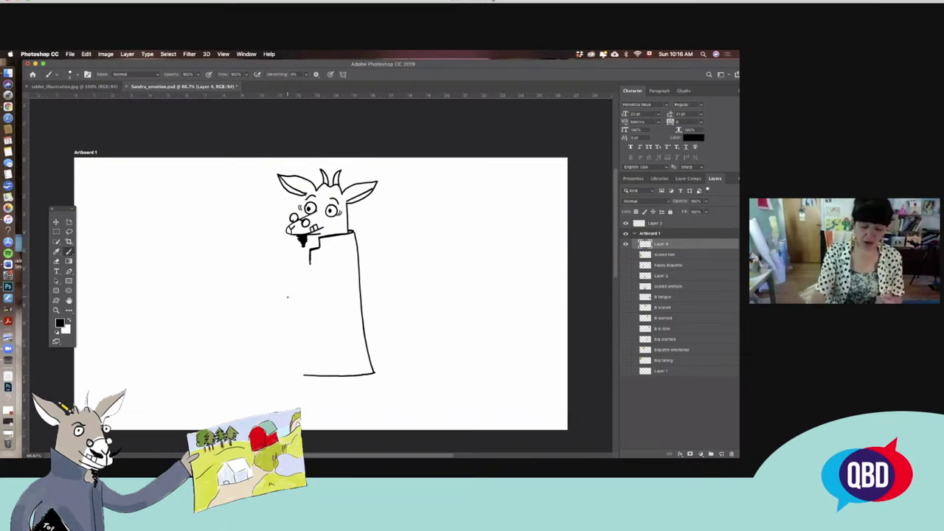
pyautogui.press('e')
pyautogui.moveTo(310, 262)
pyautogui.mouseDown()
pyautogui.moveTo(315, 251)
pyautogui.moveTo(309, 270)
pyautogui.mouseUp()
pyautogui.press('b')
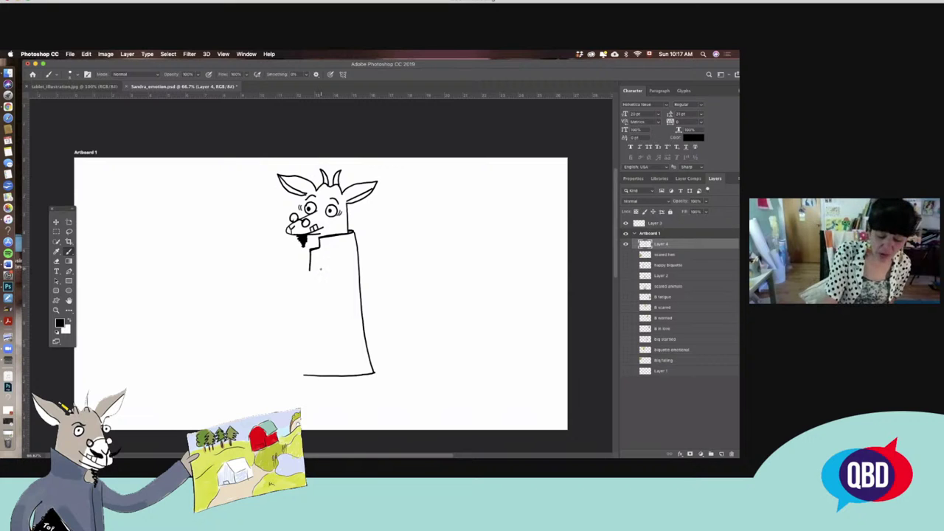
# Draw the bent sleeve with a hand holding a thick black magnifying glass, and close the coat's front edge
pyautogui.moveTo(321, 270)
pyautogui.mouseDown()
pyautogui.moveTo(327, 298)
pyautogui.moveTo(303, 308)
pyautogui.mouseUp()
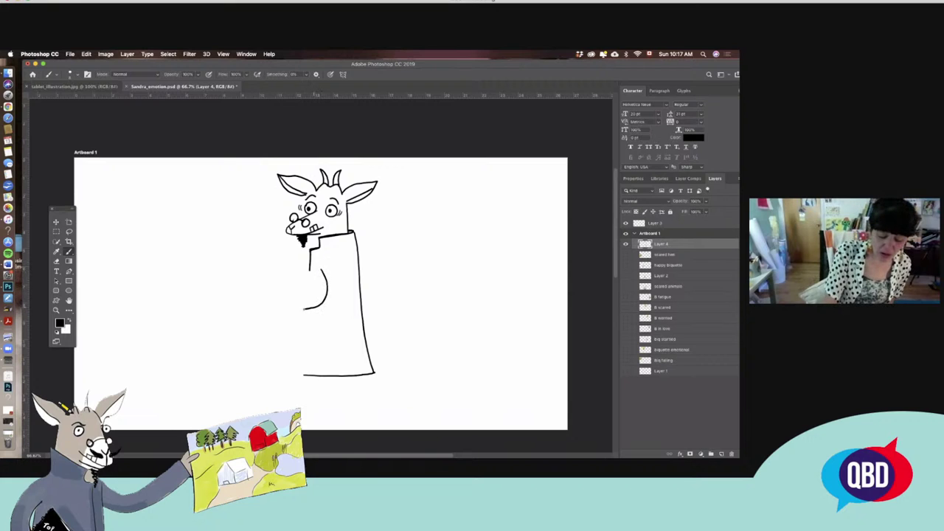
pyautogui.press('super+z')
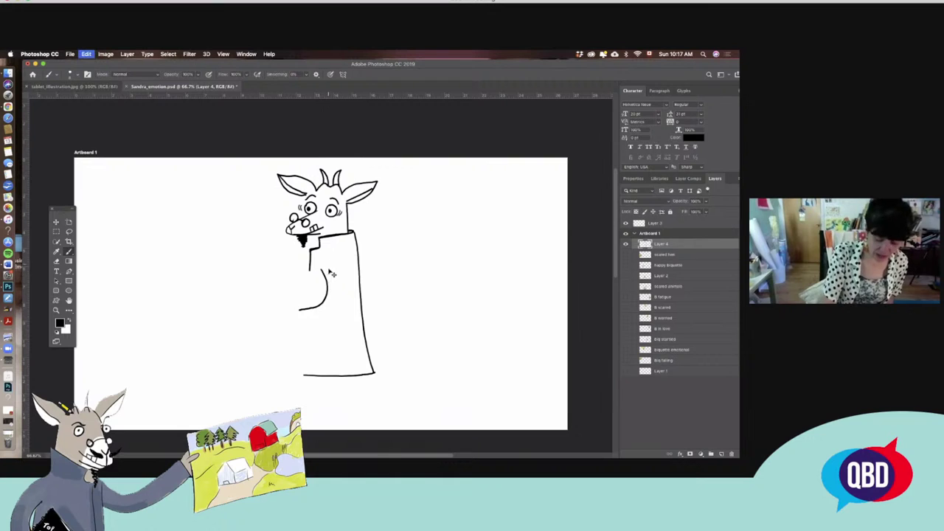
pyautogui.moveTo(327, 271)
pyautogui.mouseDown()
pyautogui.moveTo(324, 299)
pyautogui.moveTo(295, 307)
pyautogui.moveTo(295, 322)
pyautogui.moveTo(321, 324)
pyautogui.moveTo(344, 303)
pyautogui.moveTo(347, 282)
pyautogui.mouseUp()
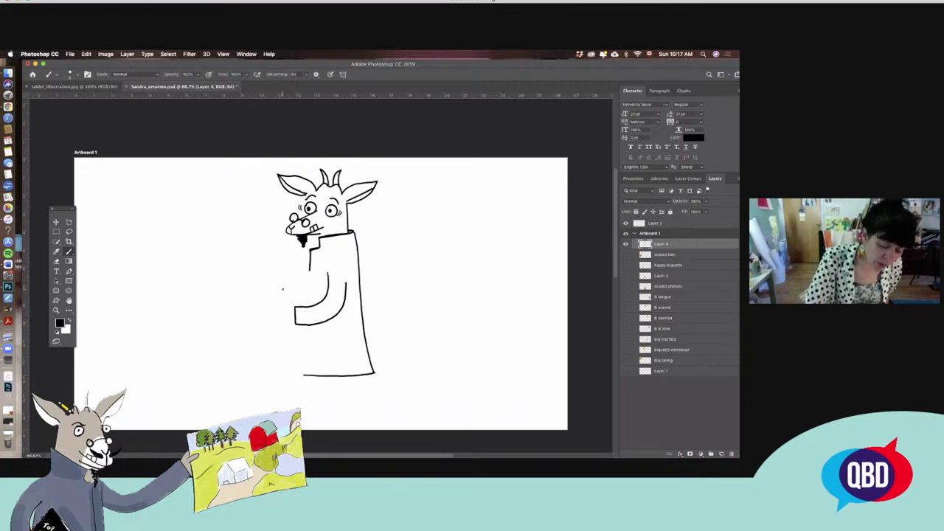
pyautogui.moveTo(281, 298)
pyautogui.mouseDown()
pyautogui.moveTo(295, 305)
pyautogui.moveTo(297, 291)
pyautogui.moveTo(283, 289)
pyautogui.moveTo(286, 306)
pyautogui.moveTo(297, 291)
pyautogui.moveTo(281, 294)
pyautogui.mouseUp()
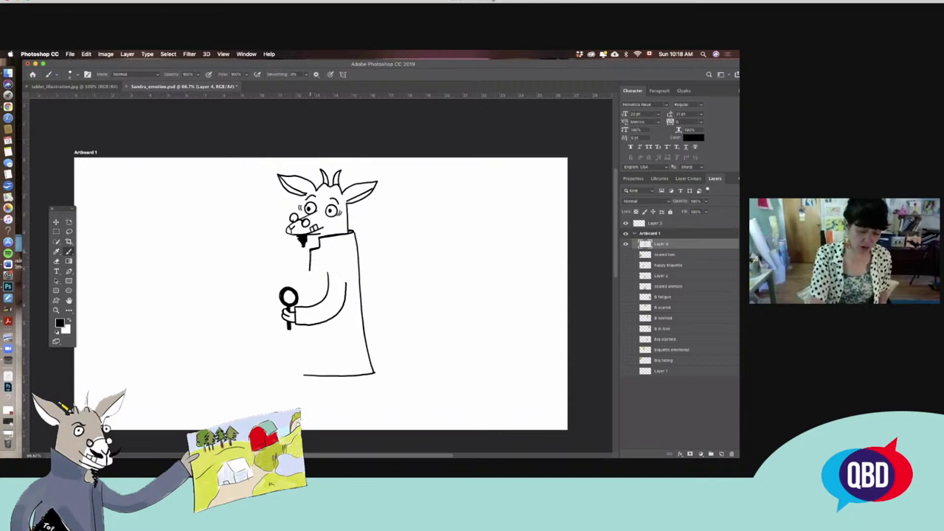
pyautogui.moveTo(309, 273); pyautogui.dragTo(298, 373)
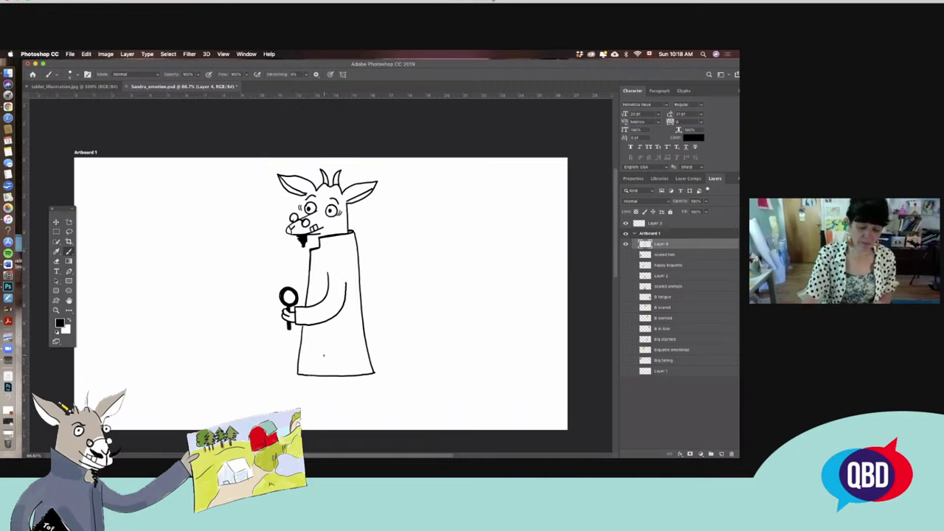
# Scale the whole goat drawing down to about 95% and move it slightly up on the artboard
pyautogui.hotkey('ctrl', 't')
pyautogui.moveTo(327, 169); pyautogui.dragTo(327, 179)
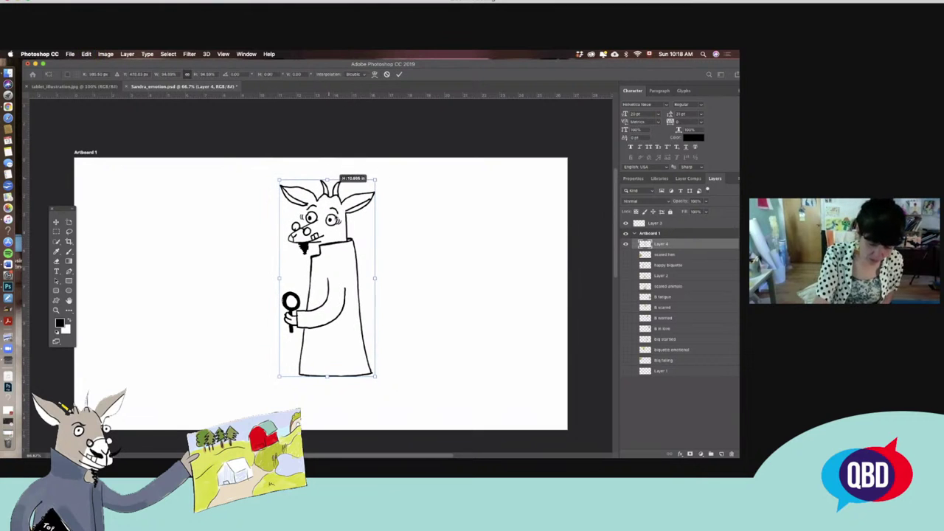
pyautogui.moveTo(364, 293); pyautogui.dragTo(362, 280)
pyautogui.press('Return')
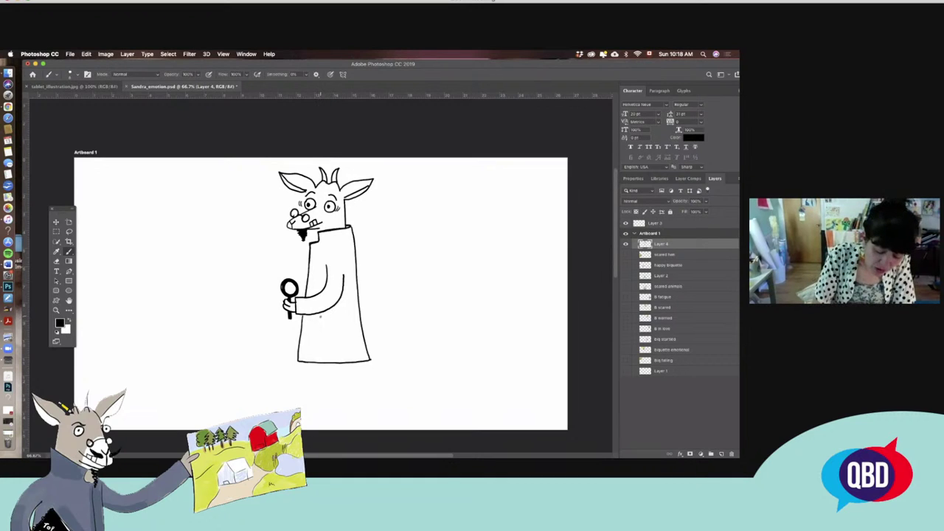
# Draw a pocket holding pens on the front of the coat and two legs with pointed shoes below its hem
pyautogui.moveTo(329, 317)
pyautogui.mouseDown()
pyautogui.moveTo(342, 317)
pyautogui.moveTo(342, 333)
pyautogui.moveTo(320, 331)
pyautogui.mouseUp()
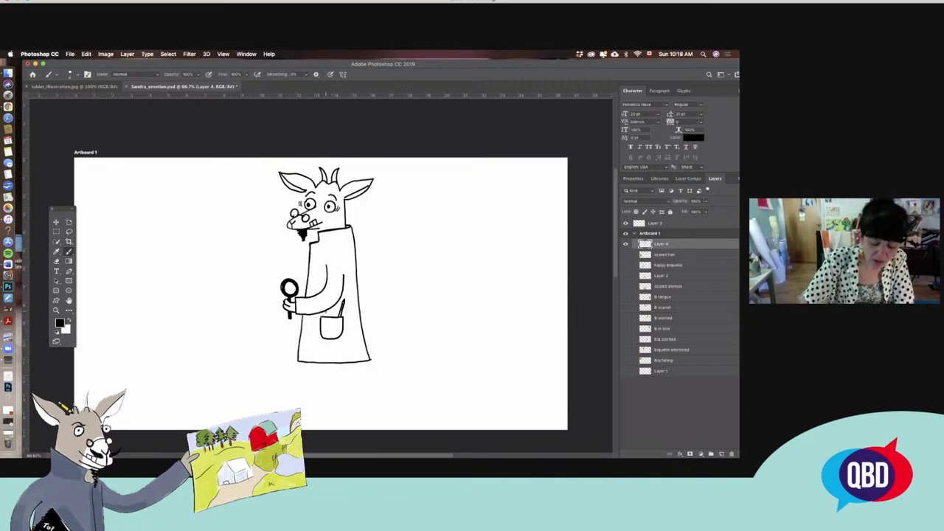
pyautogui.click(326, 314)
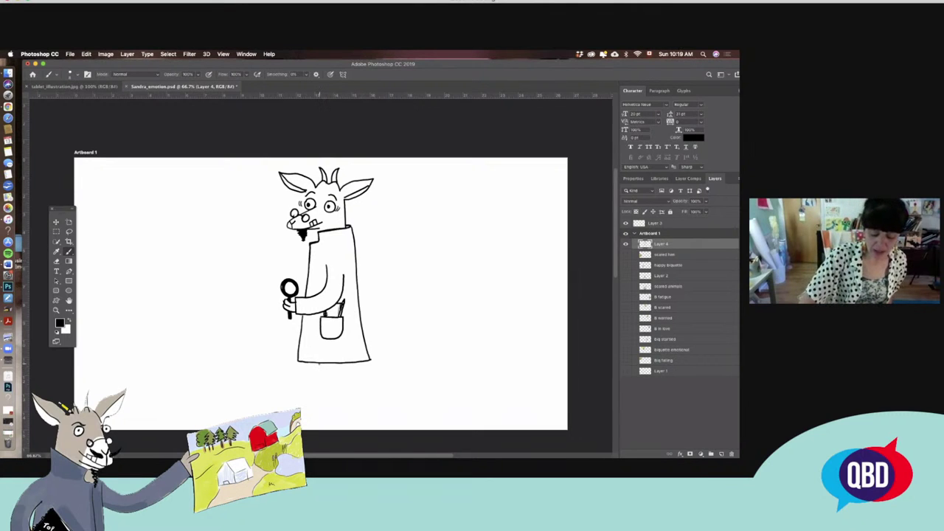
pyautogui.moveTo(319, 383)
pyautogui.mouseDown()
pyautogui.moveTo(312, 408)
pyautogui.moveTo(321, 383)
pyautogui.moveTo(331, 410)
pyautogui.moveTo(344, 374)
pyautogui.moveTo(337, 411)
pyautogui.moveTo(346, 412)
pyautogui.moveTo(352, 366)
pyautogui.mouseUp()
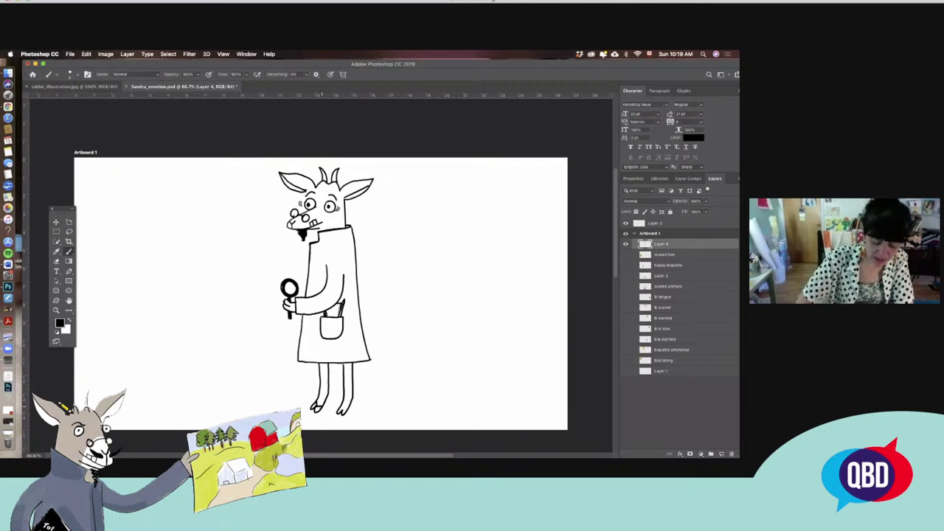
pyautogui.moveTo(315, 414); pyautogui.dragTo(332, 394)
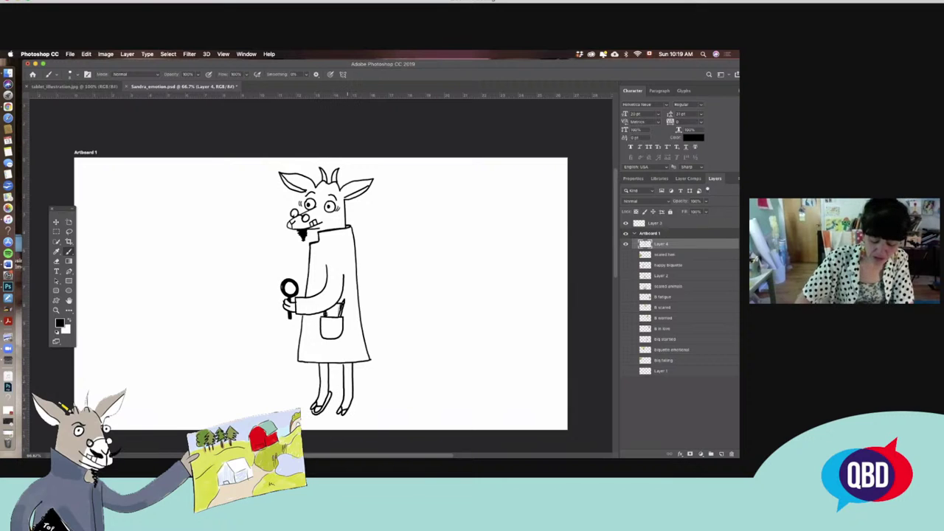
pyautogui.moveTo(336, 420); pyautogui.dragTo(355, 396)
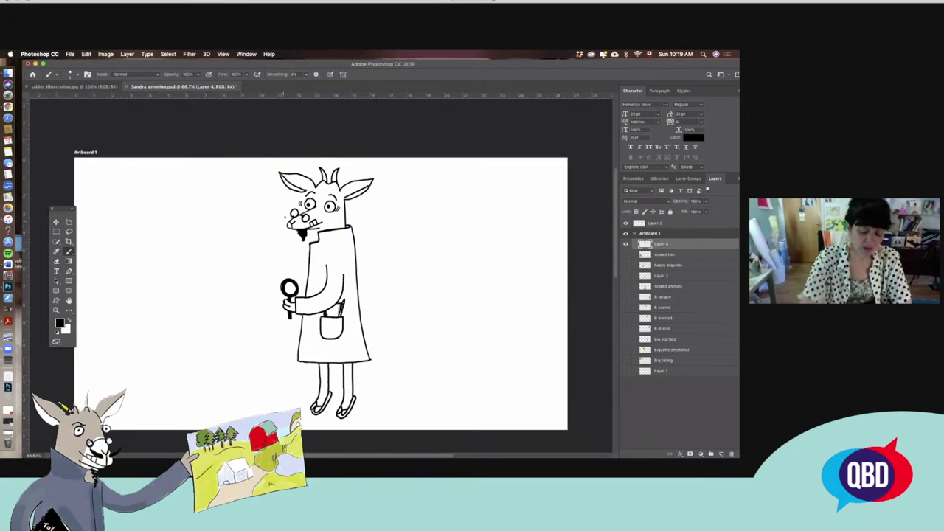
# Draw a raised second arm with a waving hand and motion marks, and scale the whole goat down slightly
pyautogui.moveTo(279, 241)
pyautogui.mouseDown()
pyautogui.moveTo(299, 269)
pyautogui.moveTo(277, 245)
pyautogui.moveTo(270, 251)
pyautogui.moveTo(302, 283)
pyautogui.mouseUp()
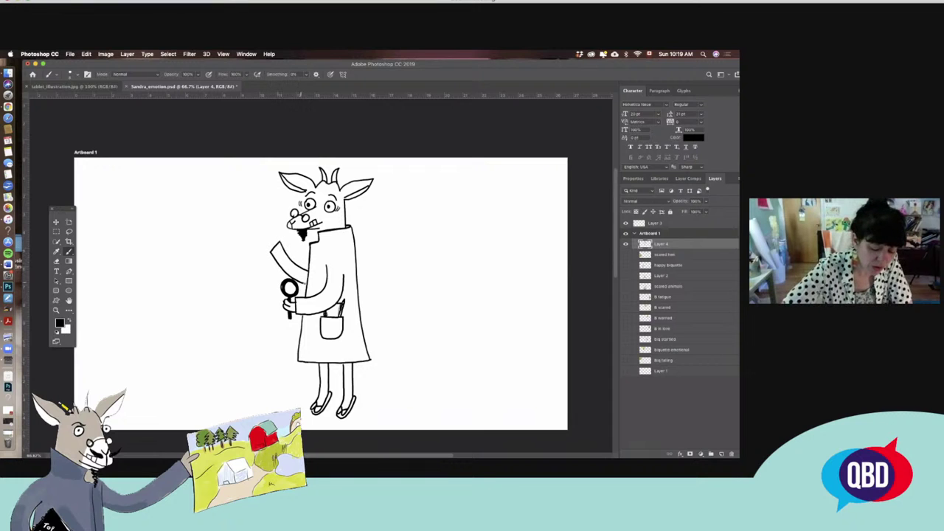
pyautogui.moveTo(266, 248)
pyautogui.mouseDown()
pyautogui.moveTo(279, 235)
pyautogui.moveTo(254, 250)
pyautogui.moveTo(275, 229)
pyautogui.mouseUp()
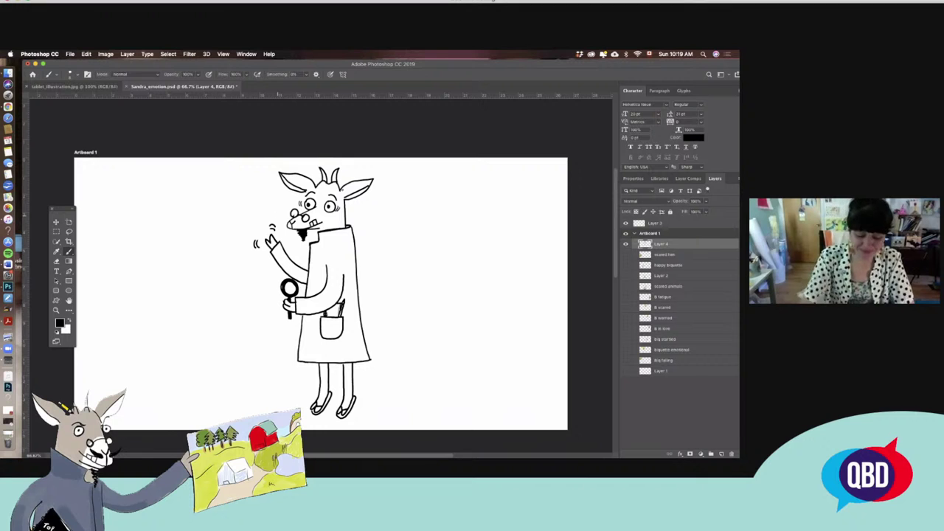
pyautogui.hotkey('ctrl', 't')
pyautogui.moveTo(314, 169)
pyautogui.mouseDown()
pyautogui.moveTo(330, 216)
pyautogui.moveTo(334, 194)
pyautogui.mouseUp()
pyautogui.press('Return')
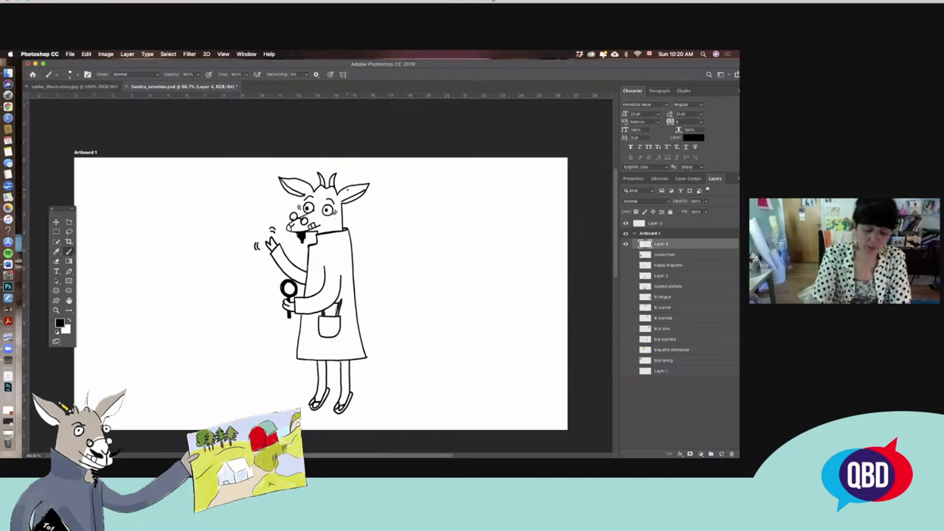
# Draw long curly black hair over the goat's head and behind its neck, and a curved moustache below the snout
pyautogui.moveTo(308, 185)
pyautogui.mouseDown()
pyautogui.moveTo(340, 193)
pyautogui.moveTo(332, 183)
pyautogui.moveTo(343, 193)
pyautogui.moveTo(337, 205)
pyautogui.moveTo(351, 215)
pyautogui.moveTo(356, 246)
pyautogui.moveTo(356, 204)
pyautogui.moveTo(351, 230)
pyautogui.moveTo(346, 224)
pyautogui.moveTo(356, 224)
pyautogui.moveTo(361, 246)
pyautogui.moveTo(330, 180)
pyautogui.moveTo(316, 182)
pyautogui.mouseUp()
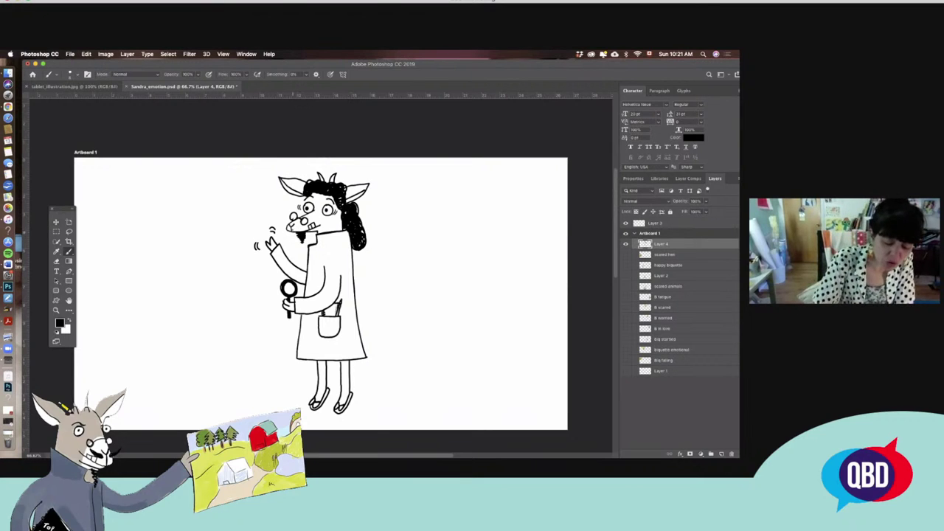
pyautogui.moveTo(288, 228); pyautogui.dragTo(278, 234)
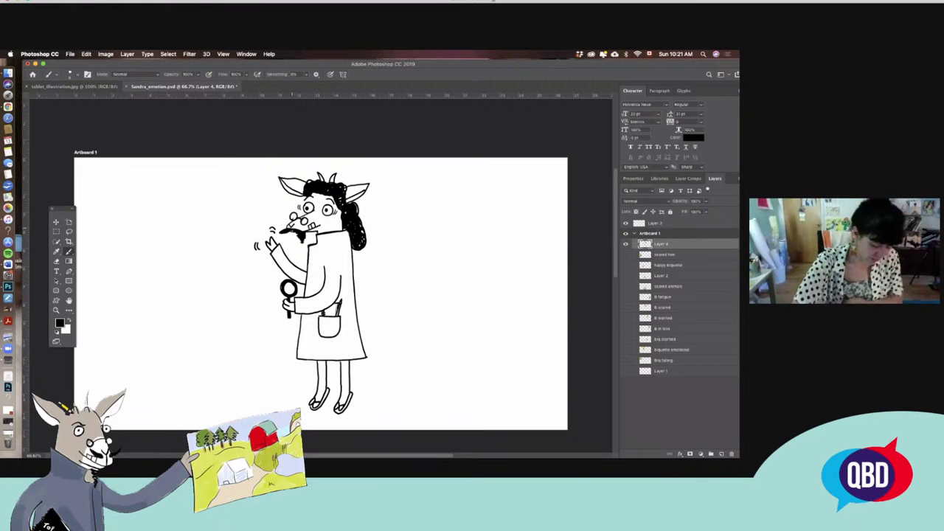
# Erase the goat's black goatee and redraw the damaged end of the moustache
pyautogui.press('e')
pyautogui.click(74, 75)
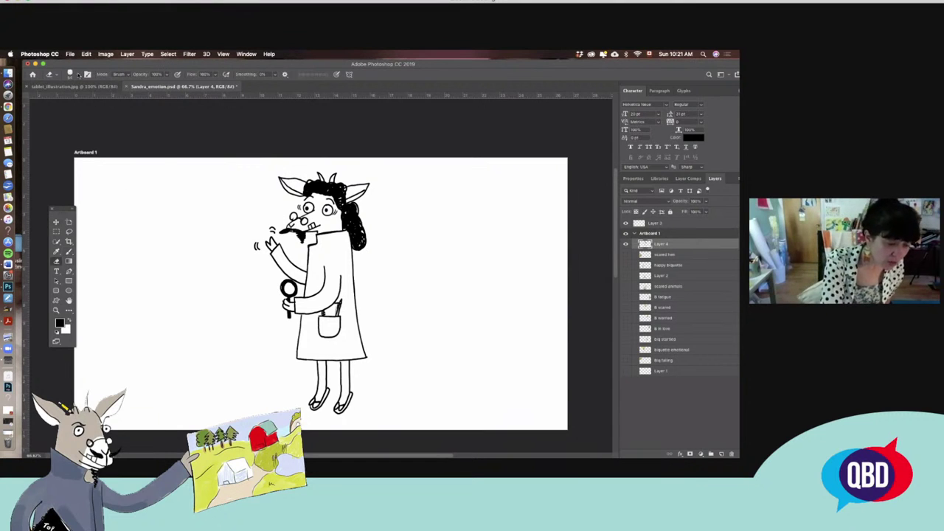
pyautogui.click(303, 239)
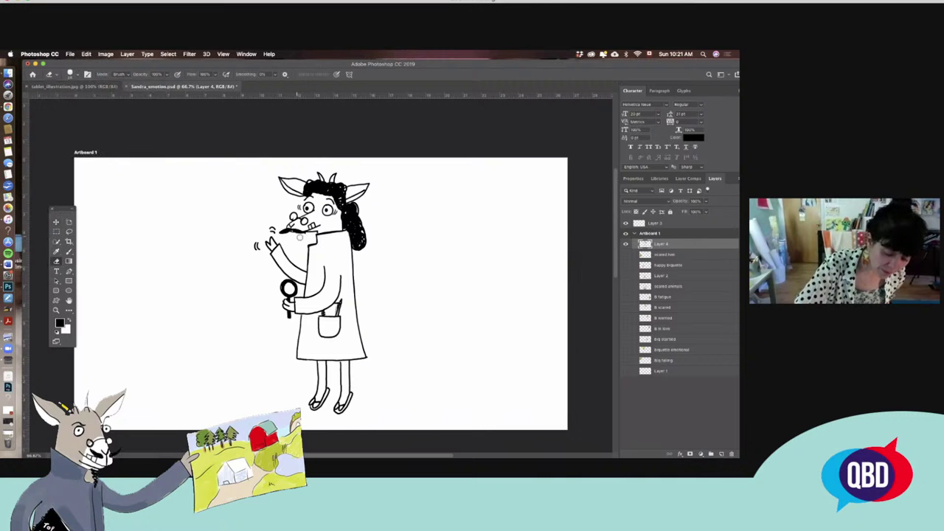
pyautogui.press('b')
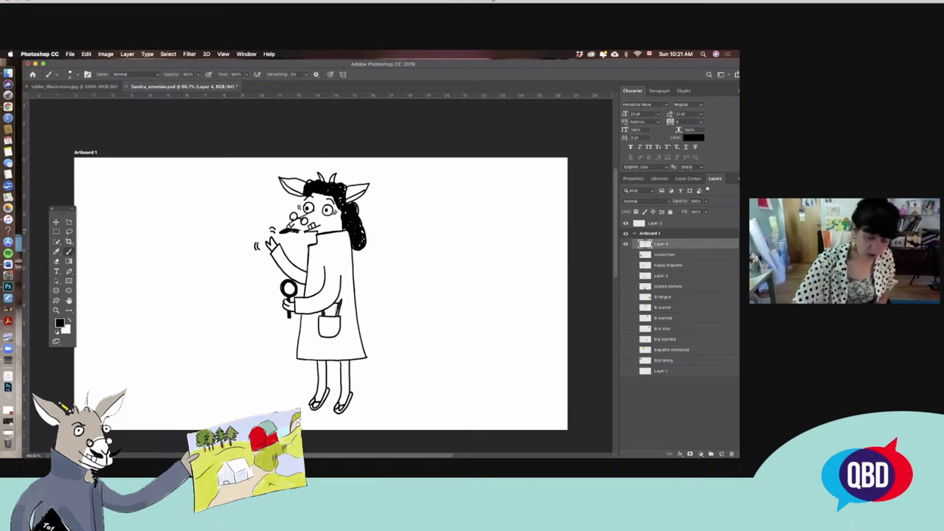
pyautogui.moveTo(293, 231); pyautogui.dragTo(302, 234)
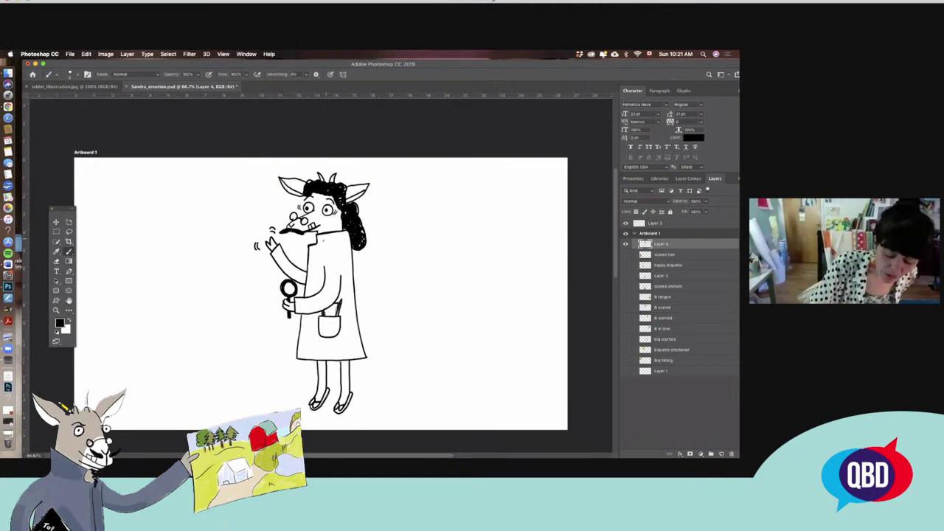
# Draw a curly scarf around the goat's neck and down the coat's front edge, erasing the lines it overlaps
pyautogui.moveTo(322, 241)
pyautogui.mouseDown()
pyautogui.moveTo(330, 246)
pyautogui.moveTo(325, 240)
pyautogui.moveTo(316, 257)
pyautogui.moveTo(310, 249)
pyautogui.moveTo(307, 263)
pyautogui.moveTo(338, 251)
pyautogui.moveTo(329, 235)
pyautogui.moveTo(343, 237)
pyautogui.mouseUp()
pyautogui.press('cmd+z')
pyautogui.moveTo(342, 248); pyautogui.dragTo(348, 242)
pyautogui.moveTo(339, 253); pyautogui.dragTo(346, 230)
pyautogui.moveTo(340, 236)
pyautogui.mouseDown()
pyautogui.moveTo(347, 229)
pyautogui.moveTo(336, 229)
pyautogui.mouseUp()
pyautogui.moveTo(340, 236); pyautogui.dragTo(334, 227)
pyautogui.press('e')
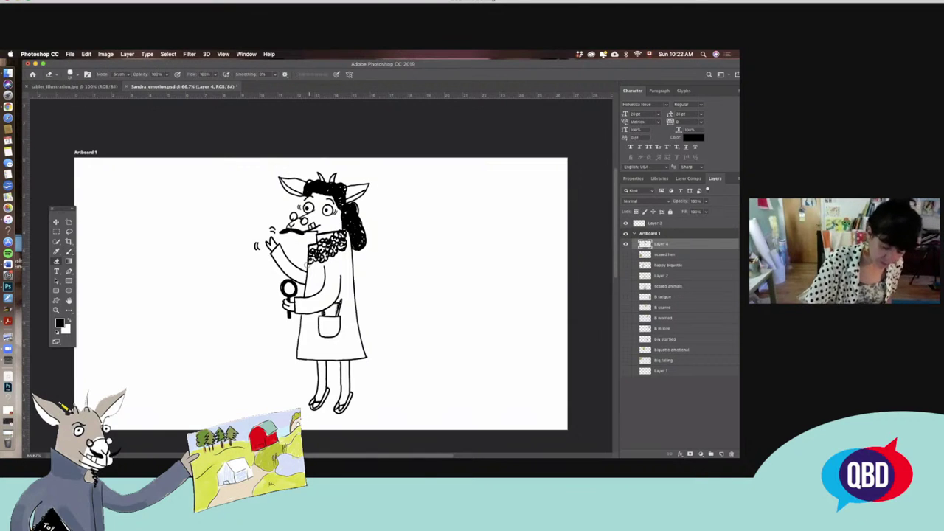
pyautogui.press('b')
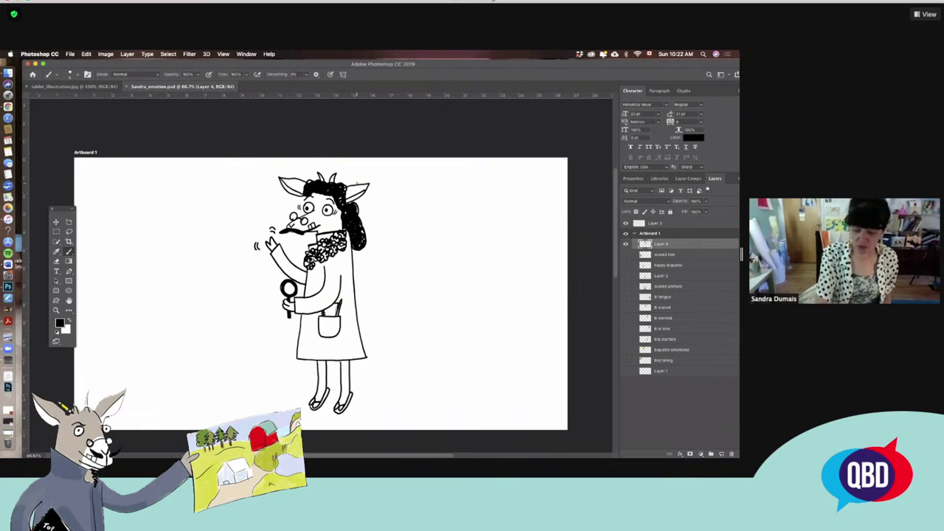
# Try the goat at the artboard's left side, and bring it back slightly right of its former place
pyautogui.press('v')
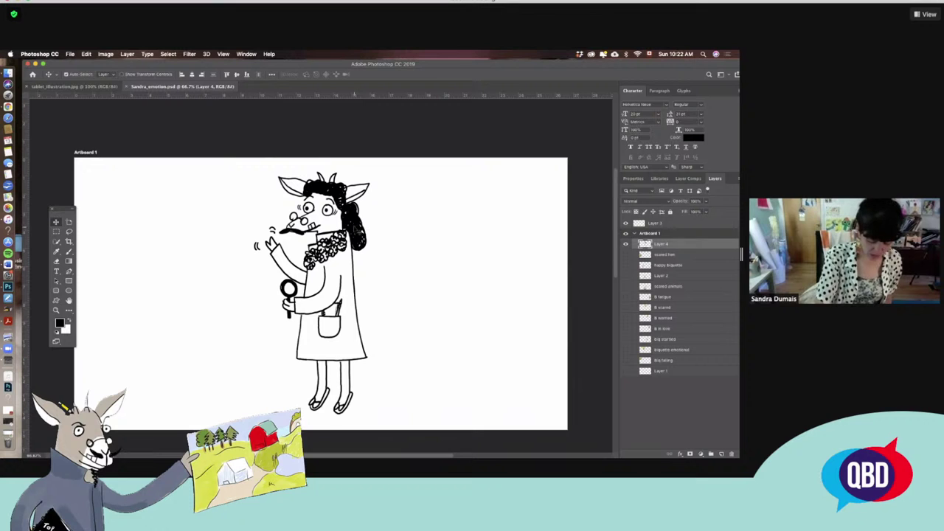
pyautogui.moveTo(367, 205); pyautogui.dragTo(205, 205)
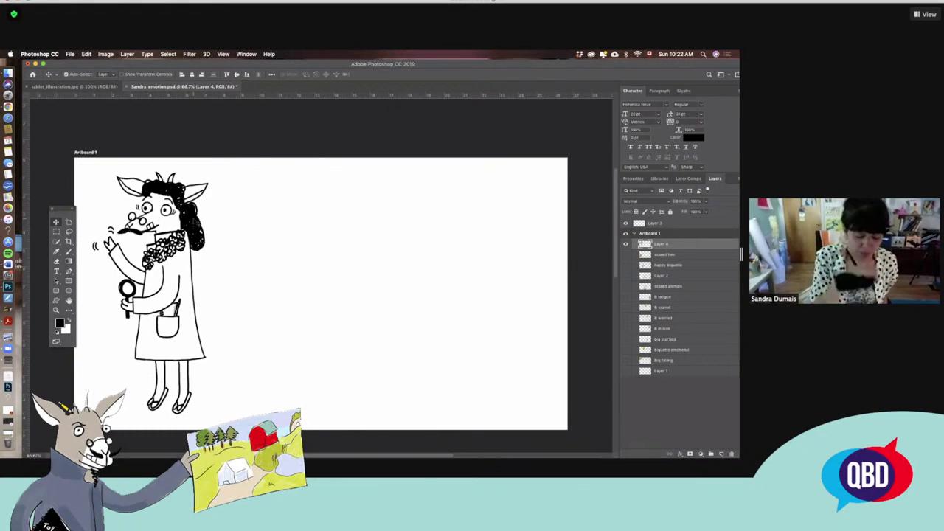
pyautogui.moveTo(199, 214)
pyautogui.mouseDown()
pyautogui.moveTo(387, 214)
pyautogui.moveTo(376, 204)
pyautogui.mouseUp()
# Draw a sun with short rays in the sky beside the goat's head, and scatter sand dots around its feet
pyautogui.press('b')
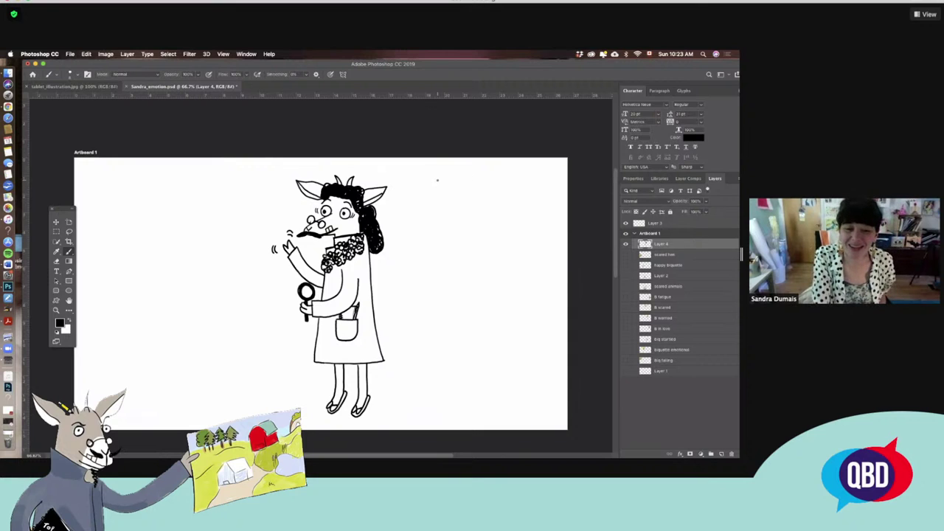
pyautogui.moveTo(427, 182)
pyautogui.mouseDown()
pyautogui.moveTo(427, 199)
pyautogui.moveTo(443, 201)
pyautogui.moveTo(438, 175)
pyautogui.moveTo(427, 177)
pyautogui.mouseUp()
pyautogui.moveTo(435, 219)
pyautogui.mouseDown()
pyautogui.moveTo(435, 228)
pyautogui.moveTo(467, 206)
pyautogui.moveTo(466, 173)
pyautogui.mouseUp()
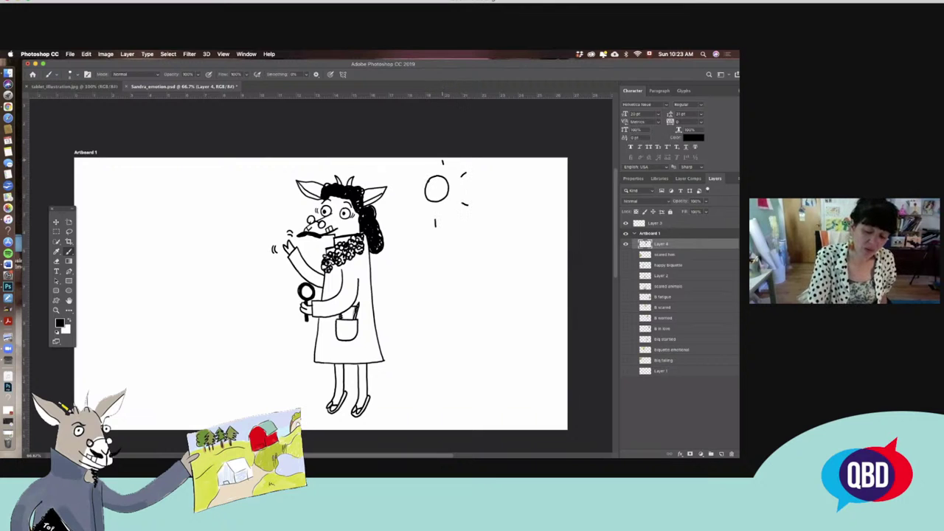
pyautogui.moveTo(421, 217); pyautogui.dragTo(416, 225)
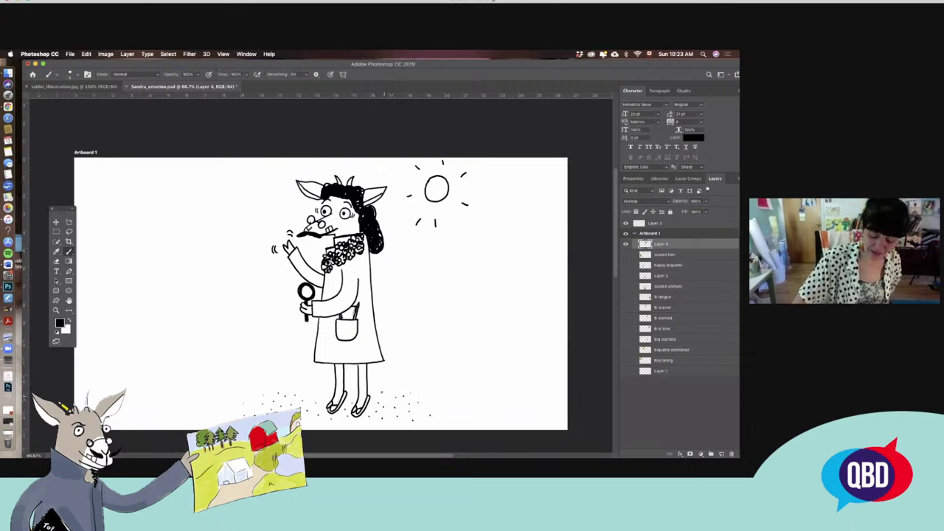
# Draw wavy water lines on both sides of the goat, with a shark fin rising from the waves on its left
pyautogui.moveTo(391, 374); pyautogui.dragTo(516, 369)
pyautogui.moveTo(236, 374); pyautogui.dragTo(304, 381)
pyautogui.moveTo(411, 357); pyautogui.dragTo(484, 351)
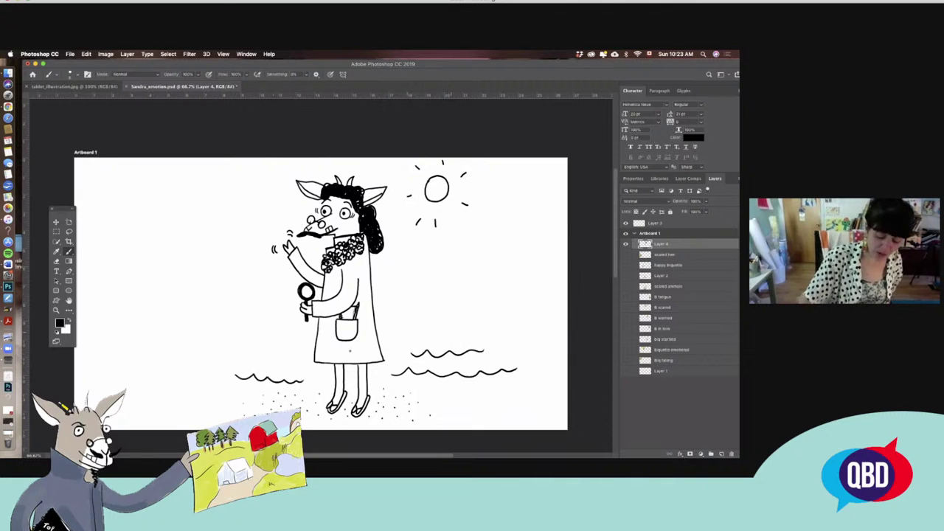
pyautogui.moveTo(272, 380)
pyautogui.mouseDown()
pyautogui.moveTo(297, 360)
pyautogui.moveTo(303, 382)
pyautogui.moveTo(332, 380)
pyautogui.mouseUp()
pyautogui.moveTo(257, 351); pyautogui.dragTo(304, 343)
pyautogui.moveTo(391, 337); pyautogui.dragTo(453, 334)
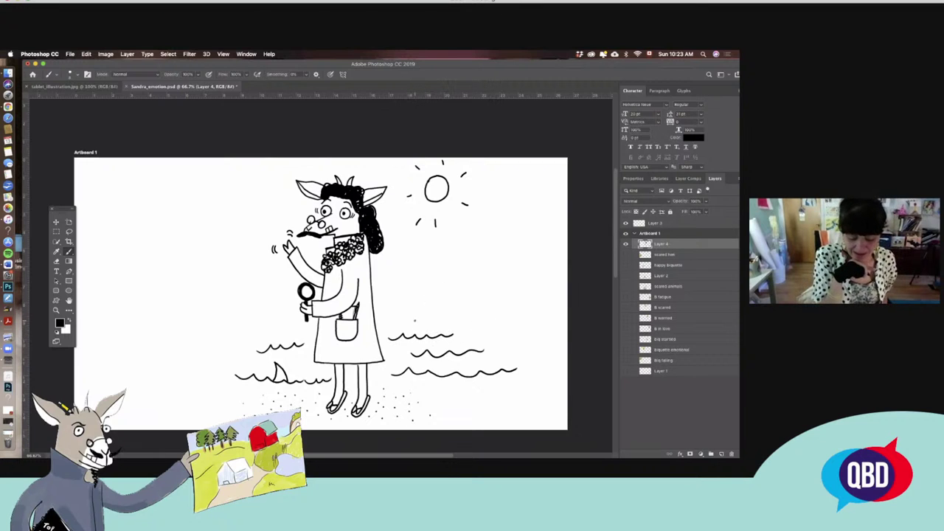
# Move the whole beach scene to the artboard's left side and delete the overlong right end of the lowest wave
pyautogui.press('v')
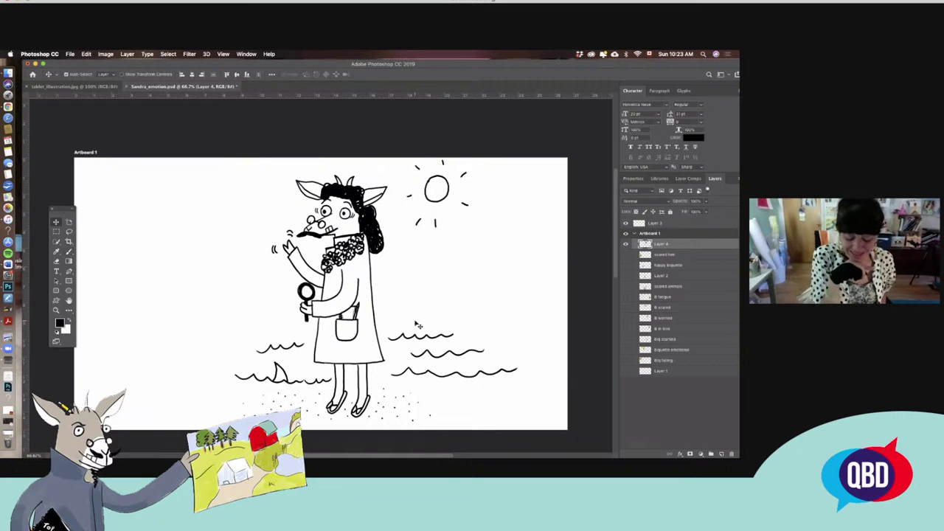
pyautogui.moveTo(374, 225)
pyautogui.mouseDown()
pyautogui.moveTo(217, 208)
pyautogui.moveTo(208, 177)
pyautogui.mouseUp()
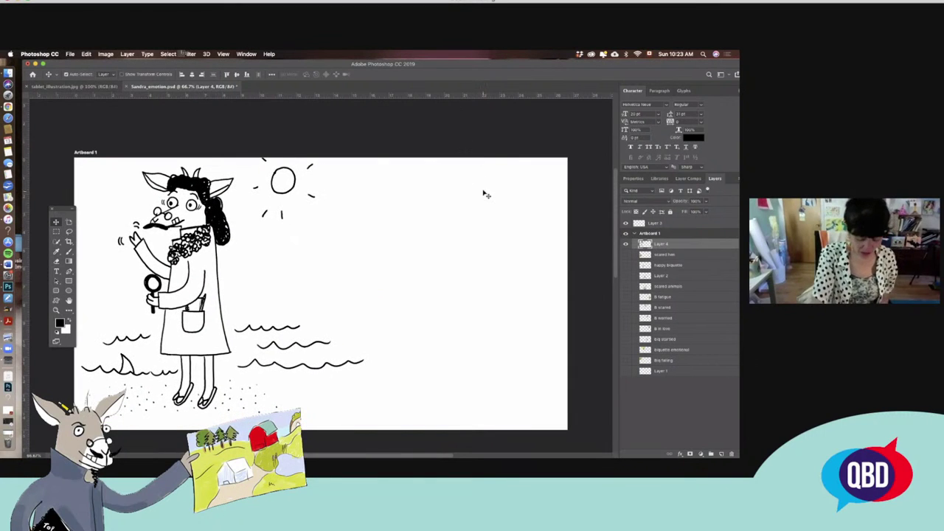
pyautogui.press('l')
pyautogui.moveTo(307, 278)
pyautogui.mouseDown()
pyautogui.moveTo(308, 364)
pyautogui.moveTo(345, 406)
pyautogui.moveTo(366, 274)
pyautogui.mouseUp()
pyautogui.press('BackSpace')
pyautogui.press('super+d')
# Create a new layer above Layer 4 and draw six empty circles in two columns of three beside the beach scene
pyautogui.press('b')
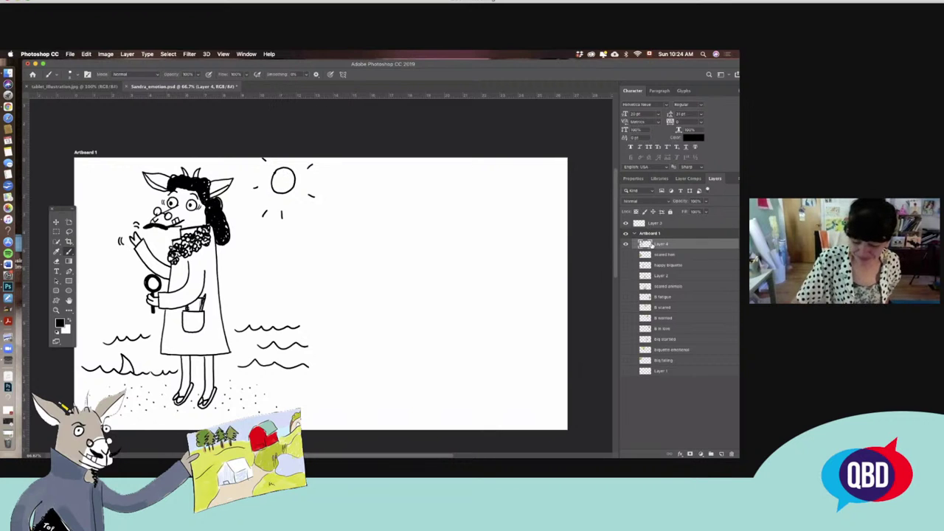
pyautogui.click(721, 453)
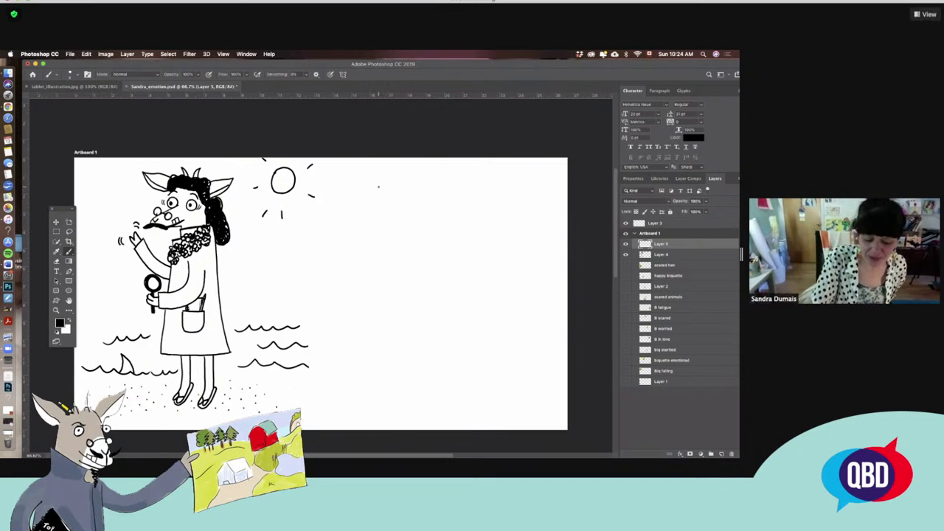
pyautogui.moveTo(375, 183)
pyautogui.mouseDown()
pyautogui.moveTo(379, 234)
pyautogui.moveTo(398, 238)
pyautogui.moveTo(415, 224)
pyautogui.moveTo(414, 190)
pyautogui.moveTo(375, 182)
pyautogui.mouseUp()
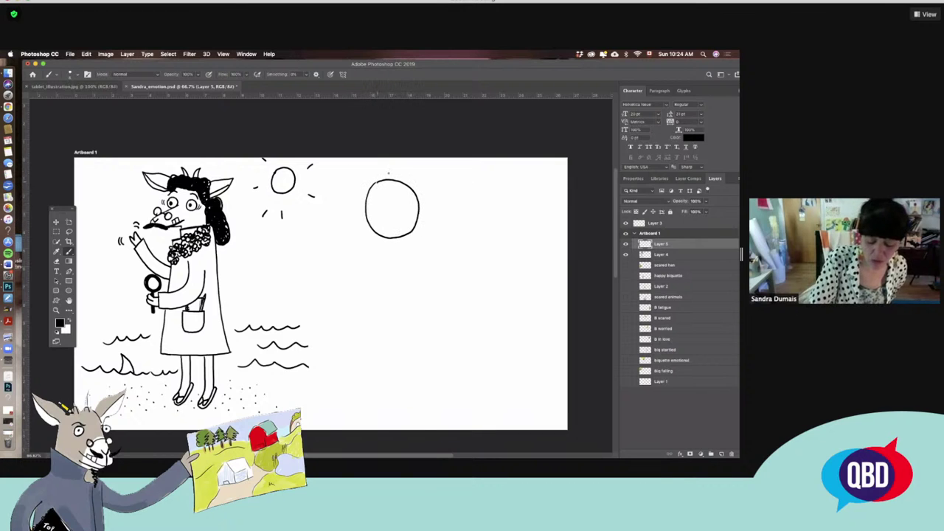
pyautogui.moveTo(472, 181)
pyautogui.mouseDown()
pyautogui.moveTo(452, 217)
pyautogui.moveTo(465, 236)
pyautogui.moveTo(482, 239)
pyautogui.moveTo(501, 222)
pyautogui.moveTo(505, 201)
pyautogui.moveTo(497, 186)
pyautogui.moveTo(465, 184)
pyautogui.mouseUp()
pyautogui.moveTo(355, 265)
pyautogui.mouseDown()
pyautogui.moveTo(352, 314)
pyautogui.moveTo(384, 323)
pyautogui.moveTo(403, 311)
pyautogui.moveTo(401, 274)
pyautogui.moveTo(356, 266)
pyautogui.mouseUp()
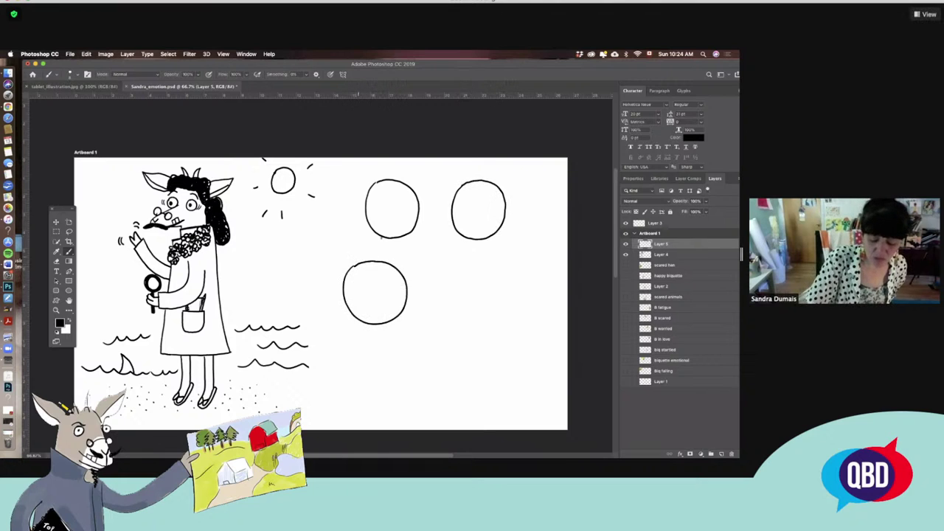
pyautogui.moveTo(459, 263)
pyautogui.mouseDown()
pyautogui.moveTo(461, 307)
pyautogui.moveTo(486, 313)
pyautogui.moveTo(507, 302)
pyautogui.moveTo(514, 280)
pyautogui.moveTo(502, 261)
pyautogui.moveTo(463, 258)
pyautogui.mouseUp()
pyautogui.moveTo(369, 349)
pyautogui.mouseDown()
pyautogui.moveTo(355, 376)
pyautogui.moveTo(364, 399)
pyautogui.moveTo(385, 403)
pyautogui.moveTo(410, 385)
pyautogui.moveTo(408, 363)
pyautogui.moveTo(396, 350)
pyautogui.moveTo(368, 352)
pyautogui.mouseUp()
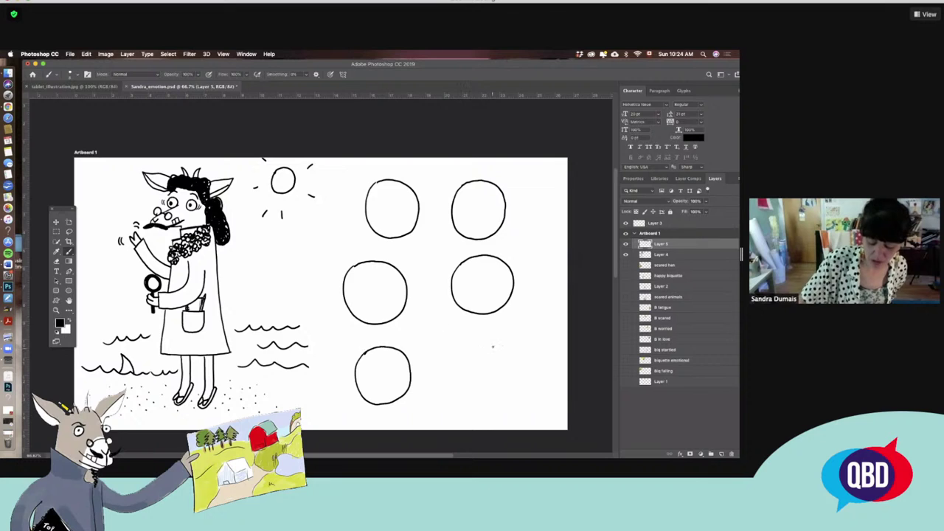
pyautogui.moveTo(480, 340)
pyautogui.mouseDown()
pyautogui.moveTo(466, 360)
pyautogui.moveTo(474, 388)
pyautogui.moveTo(497, 398)
pyautogui.moveTo(520, 386)
pyautogui.moveTo(525, 359)
pyautogui.moveTo(472, 344)
pyautogui.mouseUp()
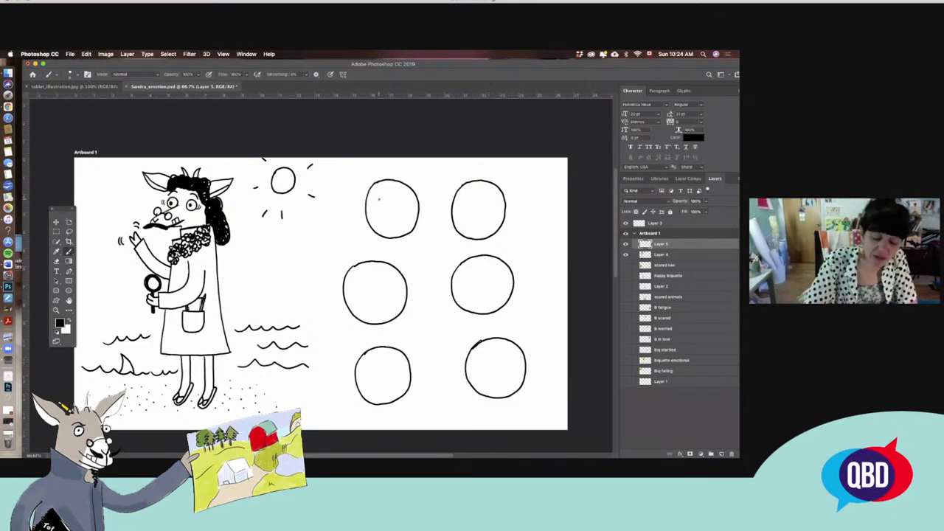
# Turn the upper-left circle into a happy face with round eyes, eyebrows, a small nose, a smile and two ears
pyautogui.moveTo(377, 197)
pyautogui.mouseDown()
pyautogui.moveTo(376, 206)
pyautogui.moveTo(409, 208)
pyautogui.moveTo(406, 197)
pyautogui.mouseUp()
pyautogui.click(379, 202)
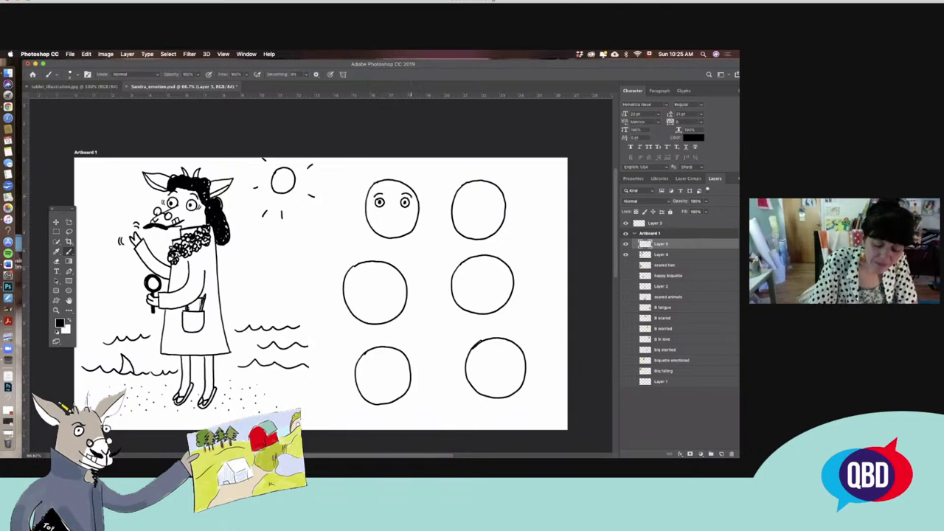
pyautogui.moveTo(390, 211); pyautogui.dragTo(398, 210)
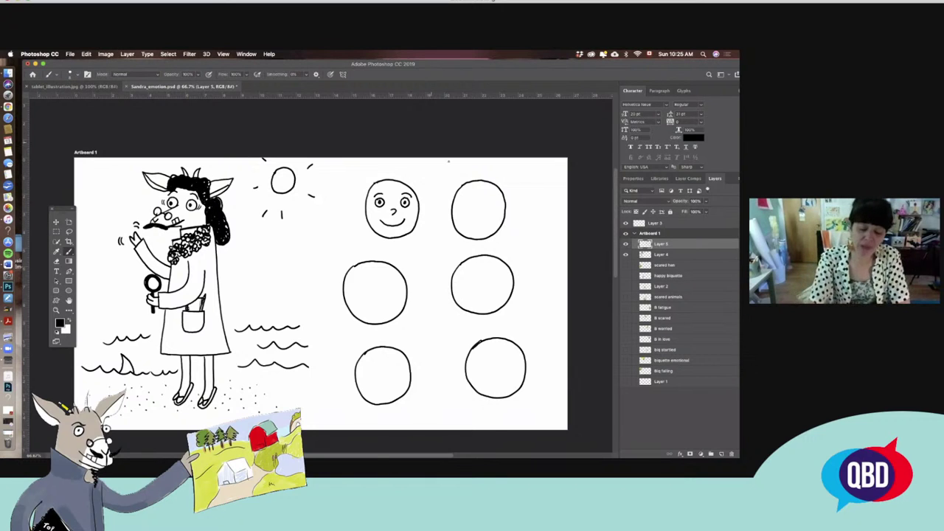
pyautogui.moveTo(367, 202); pyautogui.dragTo(362, 213)
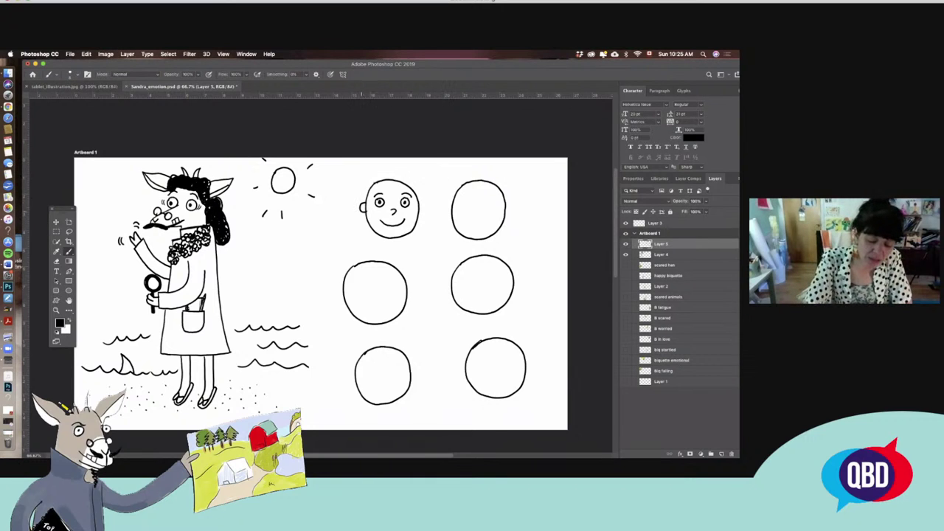
pyautogui.moveTo(420, 200); pyautogui.dragTo(425, 213)
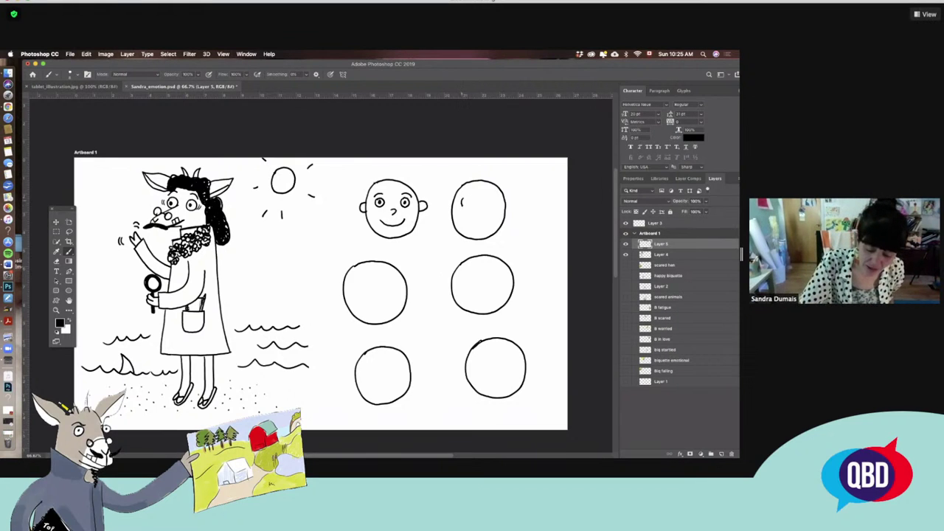
# Turn the upper-right circle into an excited face with round eyes, raised eyebrows, a nose, a wide open smile, ears and short radiating lines
pyautogui.moveTo(466, 207); pyautogui.dragTo(472, 197)
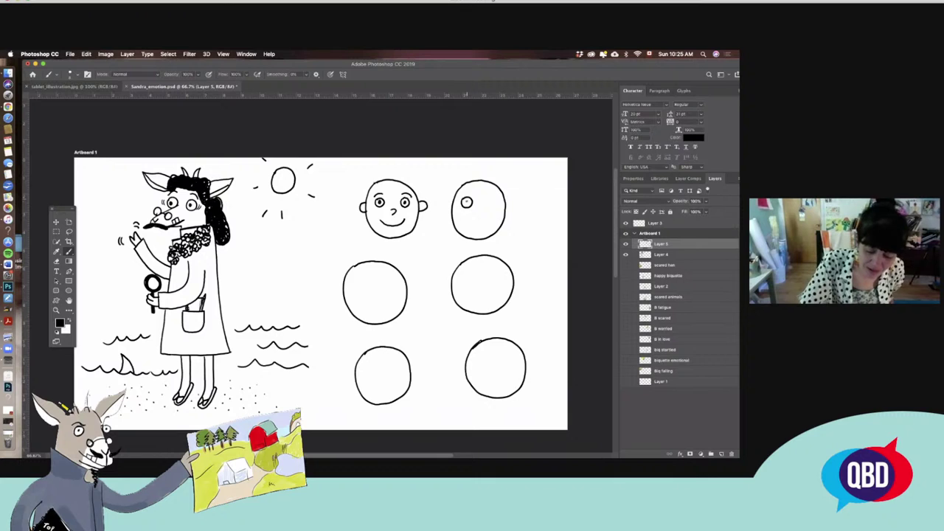
pyautogui.moveTo(490, 198)
pyautogui.mouseDown()
pyautogui.moveTo(498, 208)
pyautogui.moveTo(498, 198)
pyautogui.mouseUp()
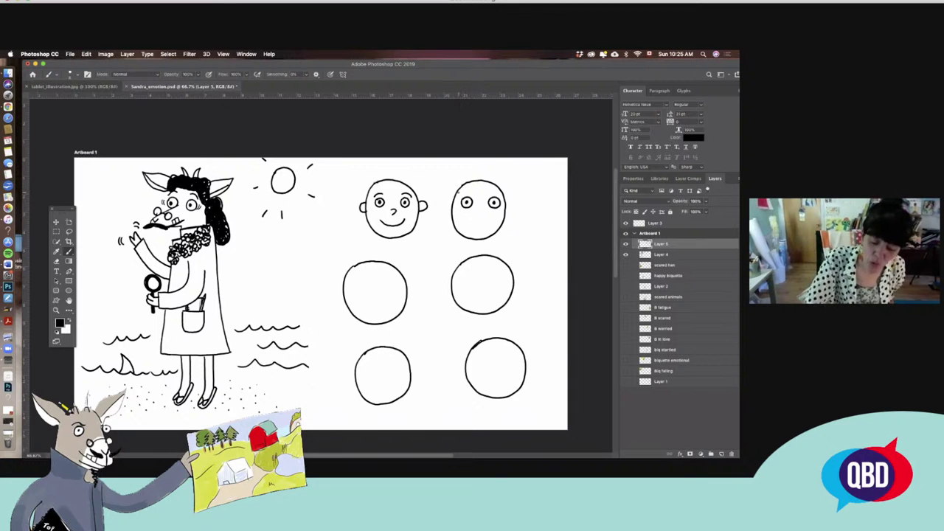
pyautogui.moveTo(461, 194); pyautogui.dragTo(468, 189)
pyautogui.moveTo(492, 190)
pyautogui.mouseDown()
pyautogui.moveTo(482, 218)
pyautogui.moveTo(473, 215)
pyautogui.moveTo(489, 209)
pyautogui.moveTo(475, 235)
pyautogui.moveTo(448, 214)
pyautogui.mouseUp()
pyautogui.moveTo(508, 202); pyautogui.dragTo(509, 214)
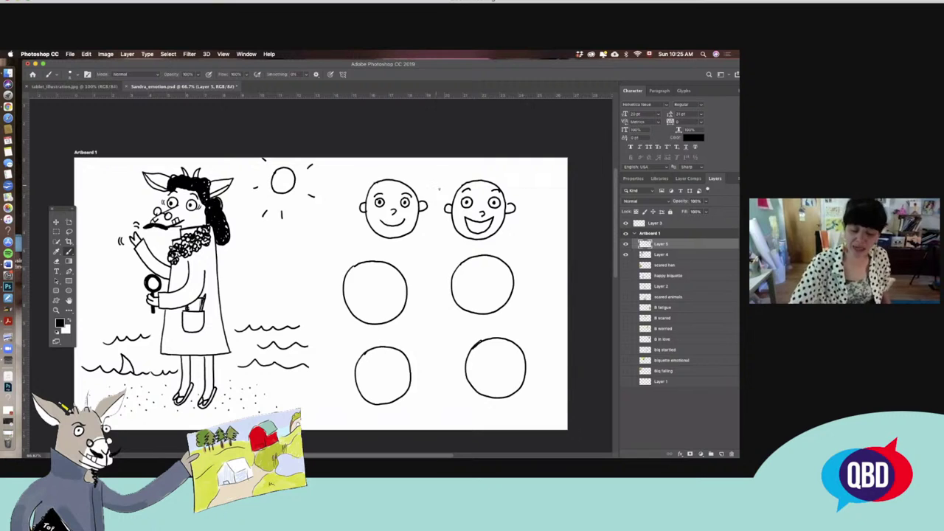
pyautogui.moveTo(514, 180); pyautogui.dragTo(519, 175)
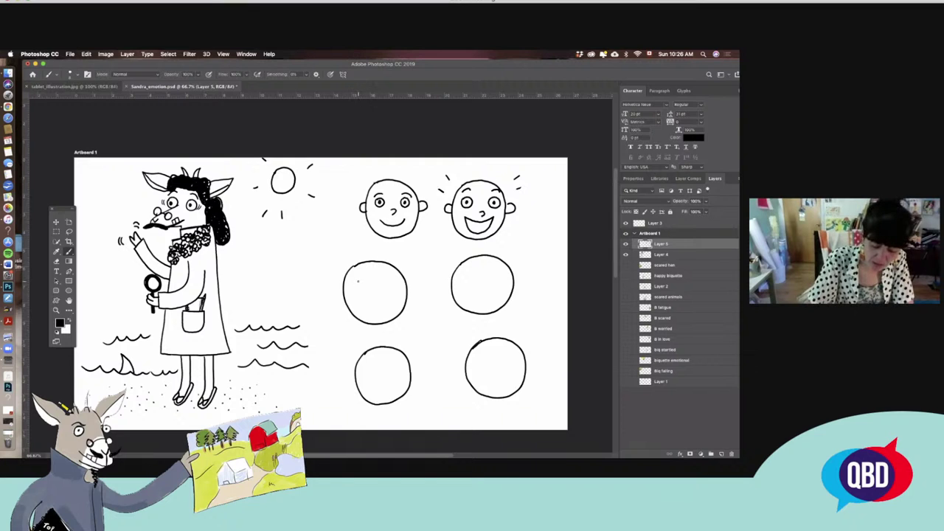
# Turn the middle-left circle into an angry face with steeply slanted eyebrows, round eyes, a nose, a small frown and two ears
pyautogui.moveTo(357, 289)
pyautogui.mouseDown()
pyautogui.moveTo(358, 281)
pyautogui.moveTo(386, 290)
pyautogui.moveTo(393, 279)
pyautogui.moveTo(378, 298)
pyautogui.moveTo(366, 280)
pyautogui.moveTo(396, 274)
pyautogui.mouseUp()
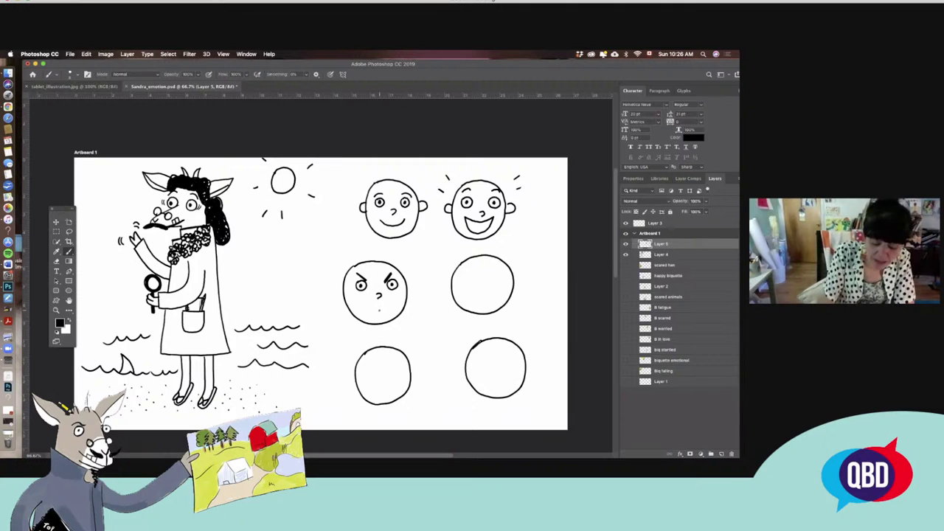
pyautogui.moveTo(369, 312); pyautogui.dragTo(378, 311)
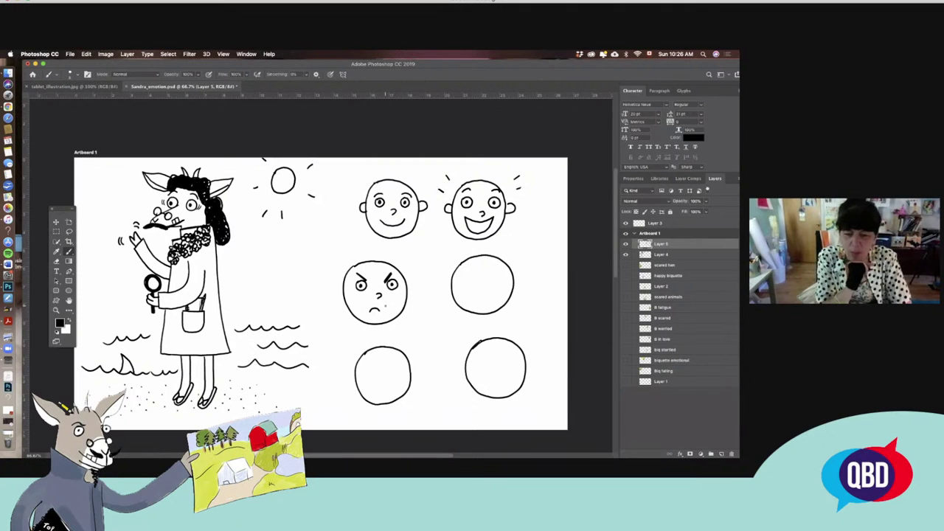
pyautogui.moveTo(341, 287); pyautogui.dragTo(340, 296)
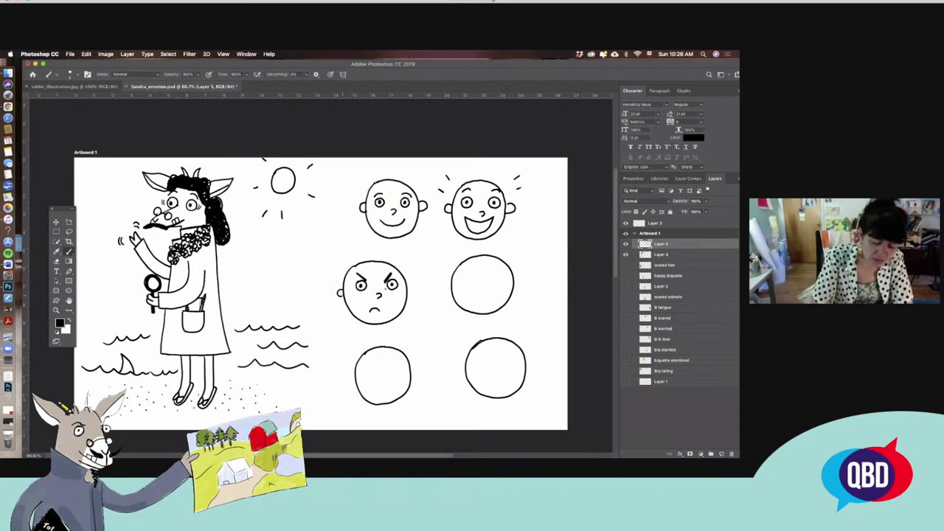
pyautogui.moveTo(412, 286); pyautogui.dragTo(410, 295)
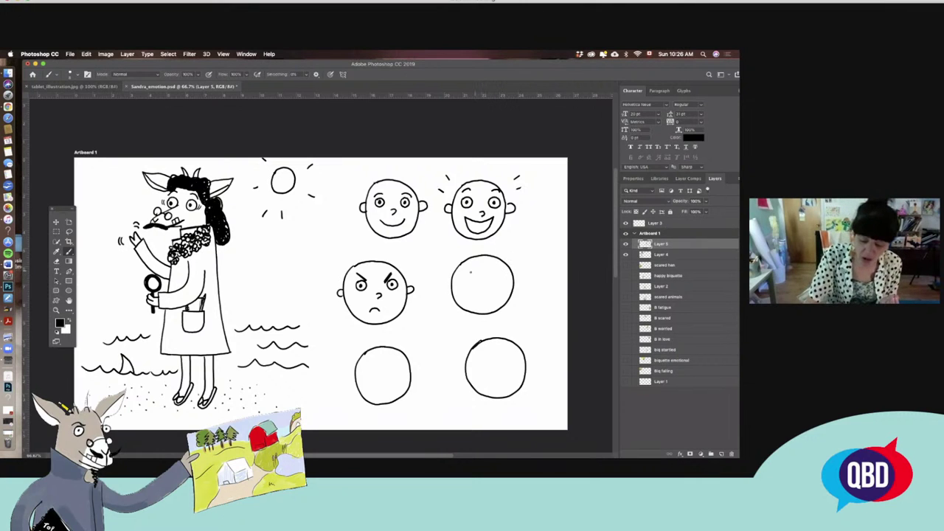
# Give the middle-right circle squeezed-shut eyes, a nose, a slanted open mouth reworked with the Eraser, and two ears
pyautogui.moveTo(464, 273)
pyautogui.mouseDown()
pyautogui.moveTo(468, 281)
pyautogui.moveTo(502, 282)
pyautogui.mouseUp()
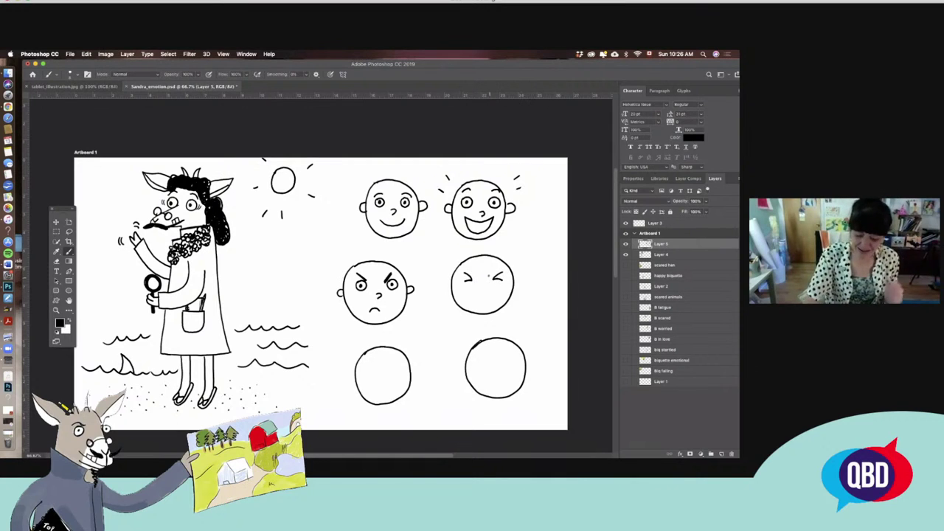
pyautogui.moveTo(482, 286); pyautogui.dragTo(502, 304)
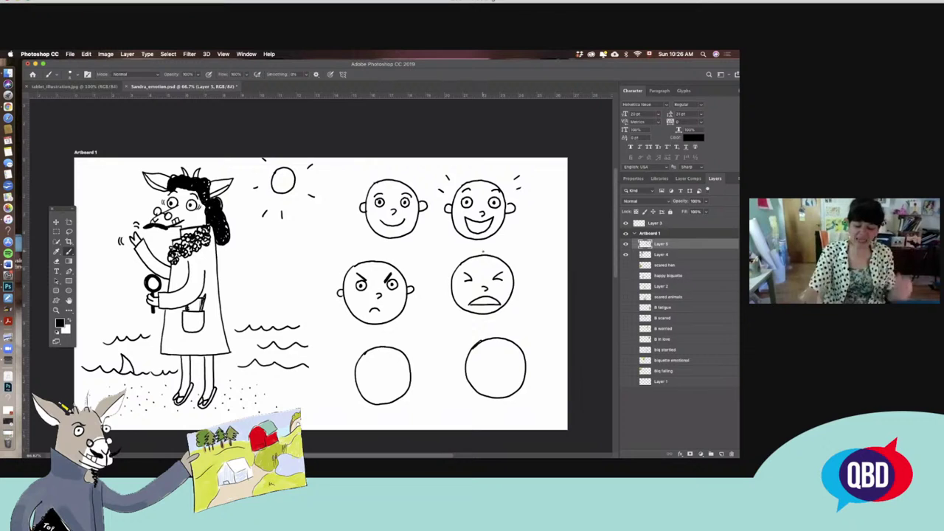
pyautogui.moveTo(464, 269)
pyautogui.mouseDown()
pyautogui.moveTo(474, 278)
pyautogui.moveTo(505, 270)
pyautogui.mouseUp()
pyautogui.press('e')
pyautogui.moveTo(472, 303)
pyautogui.mouseDown()
pyautogui.moveTo(510, 297)
pyautogui.moveTo(503, 267)
pyautogui.moveTo(470, 305)
pyautogui.moveTo(451, 290)
pyautogui.mouseUp()
pyautogui.press('b')
pyautogui.moveTo(515, 277); pyautogui.dragTo(516, 286)
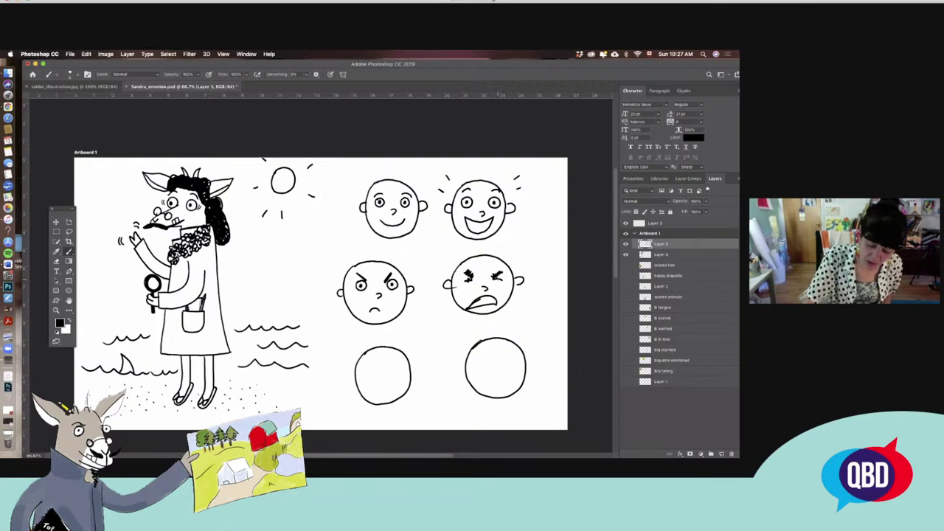
# Thicken the slanted eyebrows of the middle-right face and add wavy anger lines outside both ears
pyautogui.moveTo(460, 267)
pyautogui.mouseDown()
pyautogui.moveTo(476, 278)
pyautogui.moveTo(504, 270)
pyautogui.mouseUp()
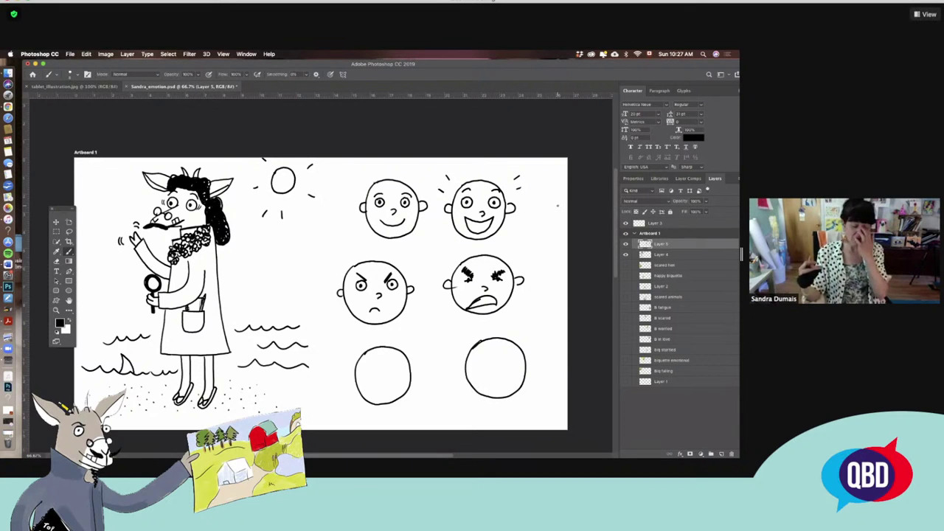
pyautogui.moveTo(518, 272)
pyautogui.mouseDown()
pyautogui.moveTo(545, 263)
pyautogui.moveTo(535, 248)
pyautogui.mouseUp()
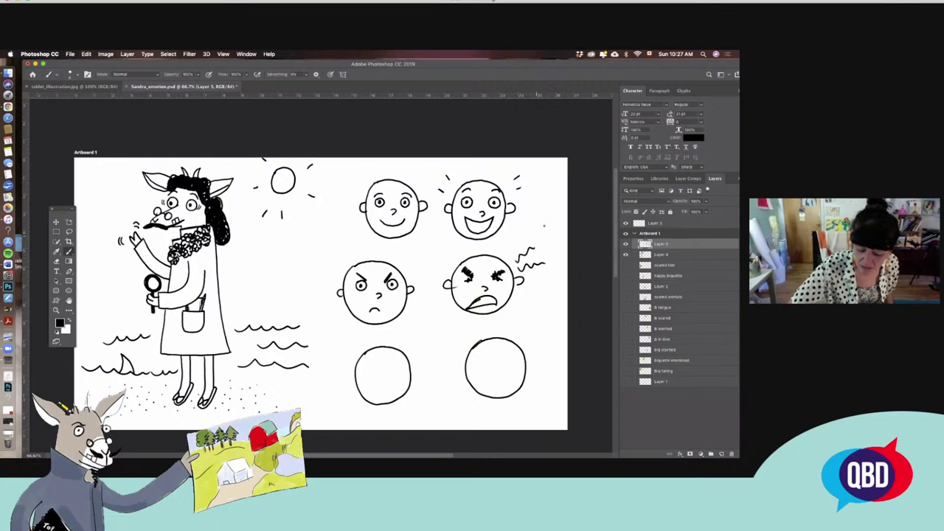
pyautogui.moveTo(424, 258)
pyautogui.mouseDown()
pyautogui.moveTo(445, 264)
pyautogui.moveTo(431, 273)
pyautogui.moveTo(443, 271)
pyautogui.mouseUp()
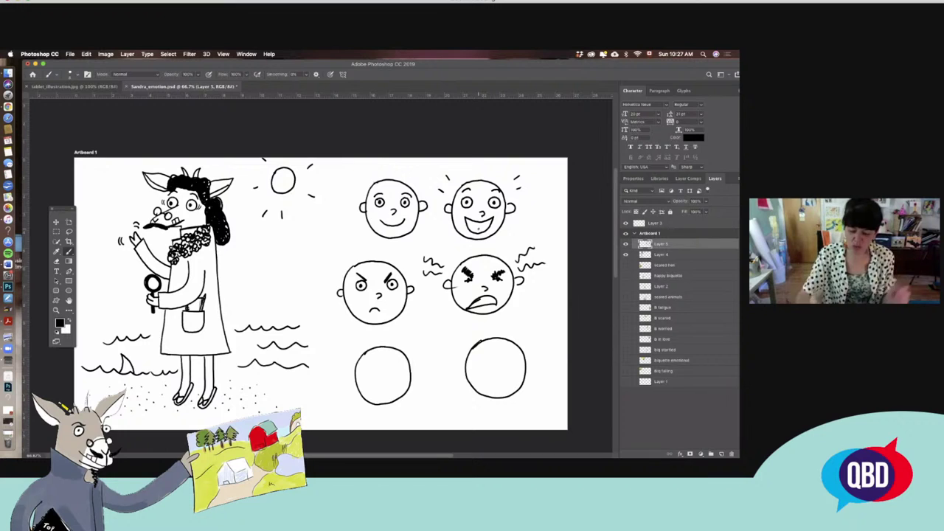
# Replace the middle-right face's mouth with a boxy one showing gritted teeth and shade both cheeks with dark hatching
pyautogui.press('e')
pyautogui.moveTo(481, 303)
pyautogui.mouseDown()
pyautogui.moveTo(470, 307)
pyautogui.moveTo(504, 295)
pyautogui.moveTo(508, 309)
pyautogui.moveTo(477, 305)
pyautogui.moveTo(486, 295)
pyautogui.moveTo(495, 307)
pyautogui.mouseUp()
pyautogui.press('b')
pyautogui.press('super+z')
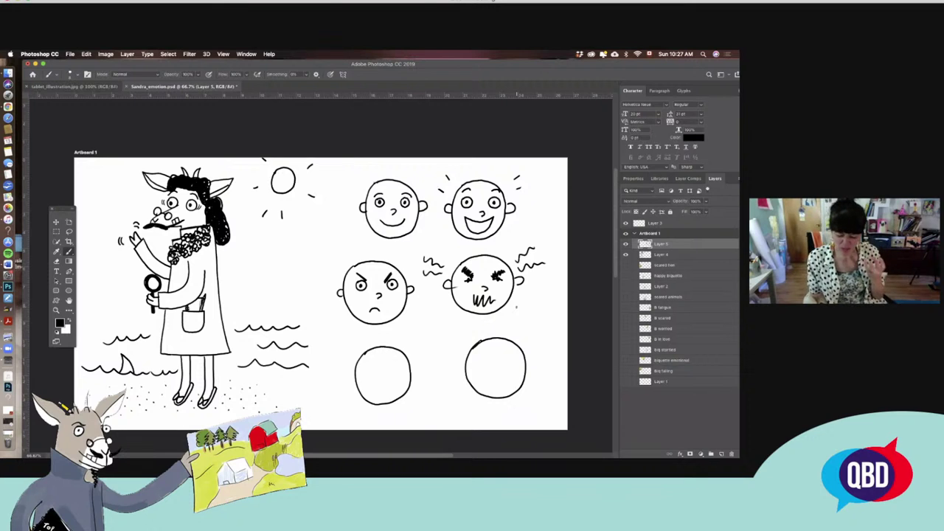
pyautogui.press('super+z')
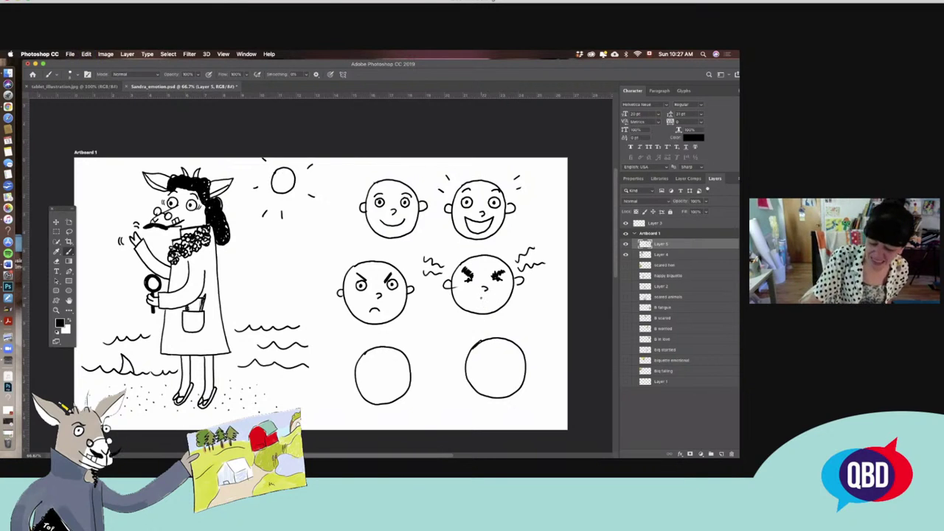
pyautogui.moveTo(475, 298)
pyautogui.mouseDown()
pyautogui.moveTo(499, 305)
pyautogui.moveTo(475, 308)
pyautogui.moveTo(493, 298)
pyautogui.mouseUp()
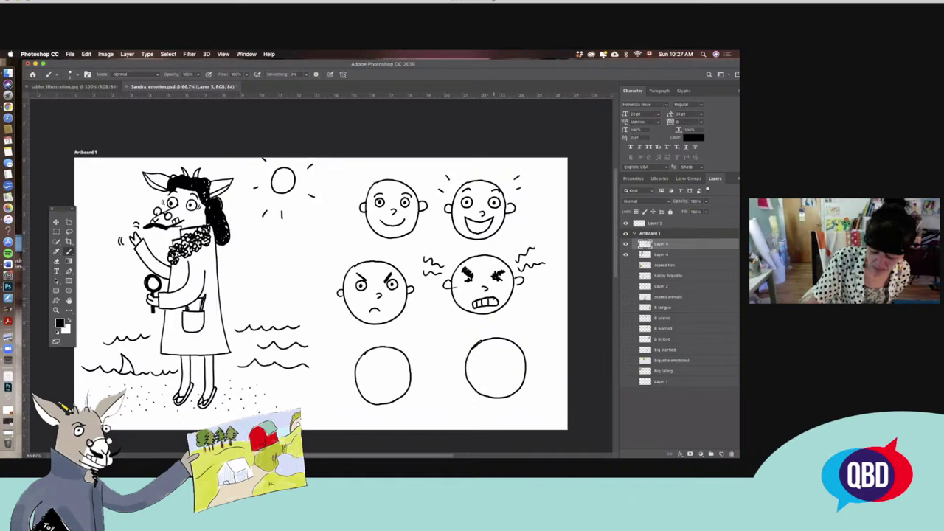
pyautogui.moveTo(473, 304); pyautogui.dragTo(497, 304)
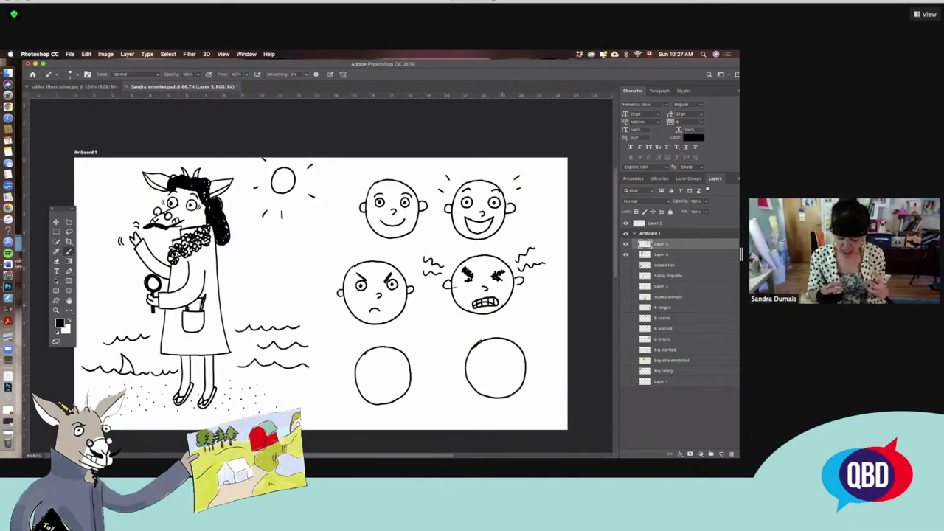
pyautogui.moveTo(459, 286); pyautogui.dragTo(471, 299)
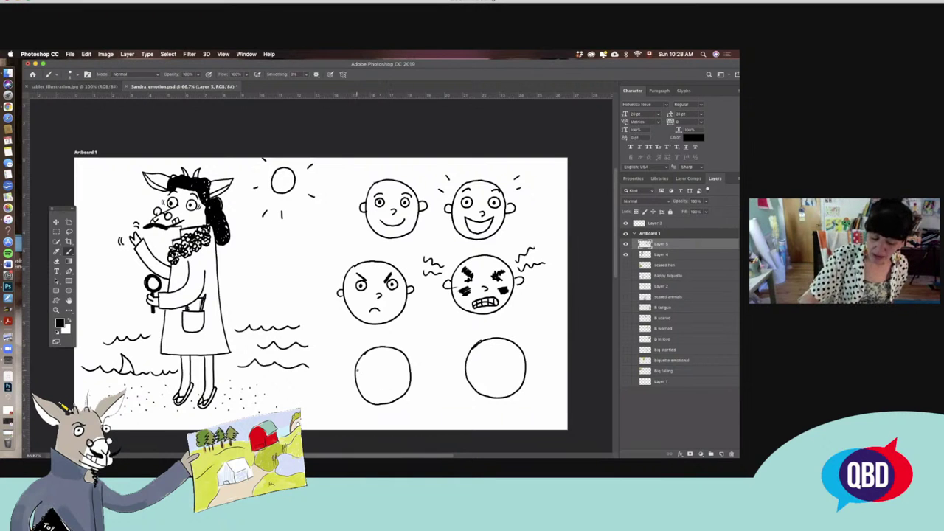
# Turn the lower-left circle into a laughing face with squeezed eyes, a nose, an open mouth, ears and small drops flying off both sides
pyautogui.moveTo(355, 372); pyautogui.dragTo(354, 380)
pyautogui.moveTo(412, 368)
pyautogui.mouseDown()
pyautogui.moveTo(415, 378)
pyautogui.moveTo(372, 373)
pyautogui.moveTo(405, 374)
pyautogui.moveTo(385, 382)
pyautogui.moveTo(401, 381)
pyautogui.moveTo(390, 399)
pyautogui.moveTo(372, 398)
pyautogui.mouseUp()
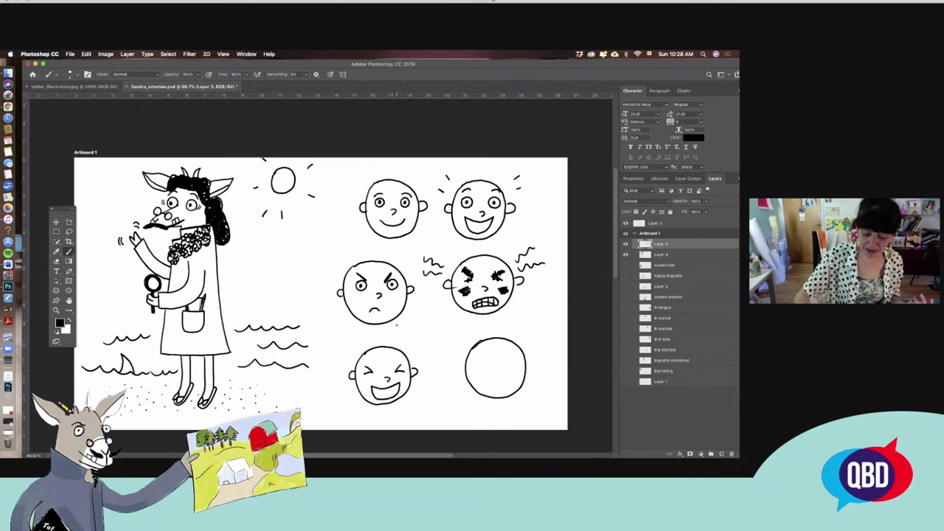
pyautogui.click(342, 364)
pyautogui.click(339, 384)
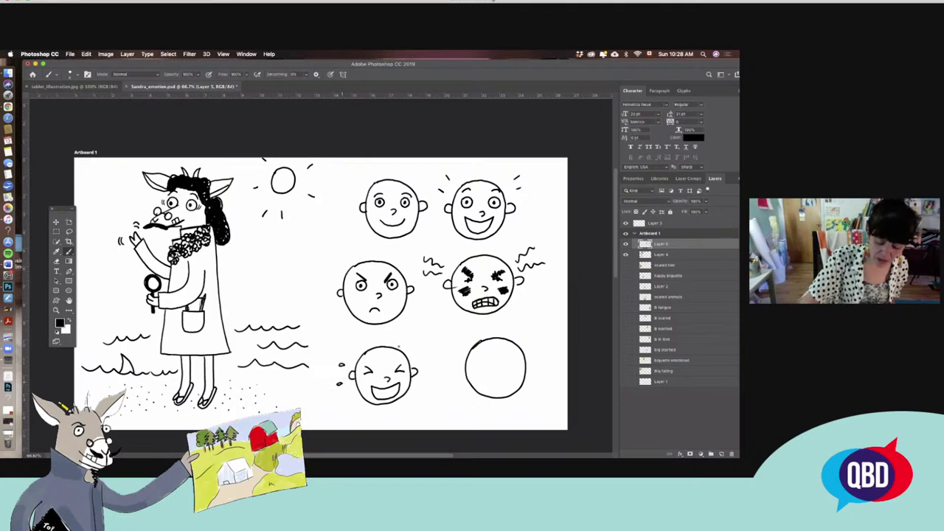
pyautogui.moveTo(418, 363); pyautogui.dragTo(427, 381)
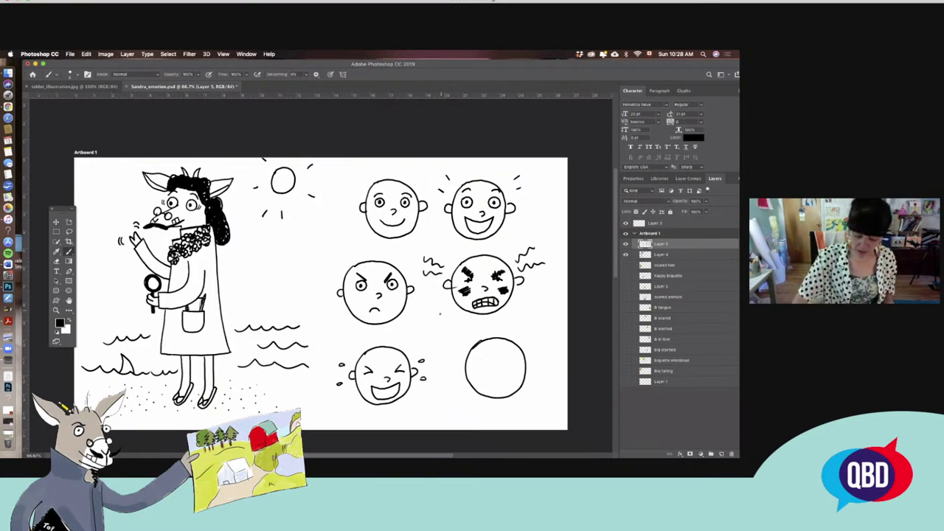
# Select the empty lower-right circle with the Lasso, move it slightly up and to the left, and deselect it
pyautogui.press('l')
pyautogui.moveTo(525, 347)
pyautogui.mouseDown()
pyautogui.moveTo(516, 328)
pyautogui.moveTo(454, 398)
pyautogui.moveTo(520, 322)
pyautogui.moveTo(525, 339)
pyautogui.moveTo(513, 350)
pyautogui.mouseUp()
pyautogui.press('v')
pyautogui.press('super+d')
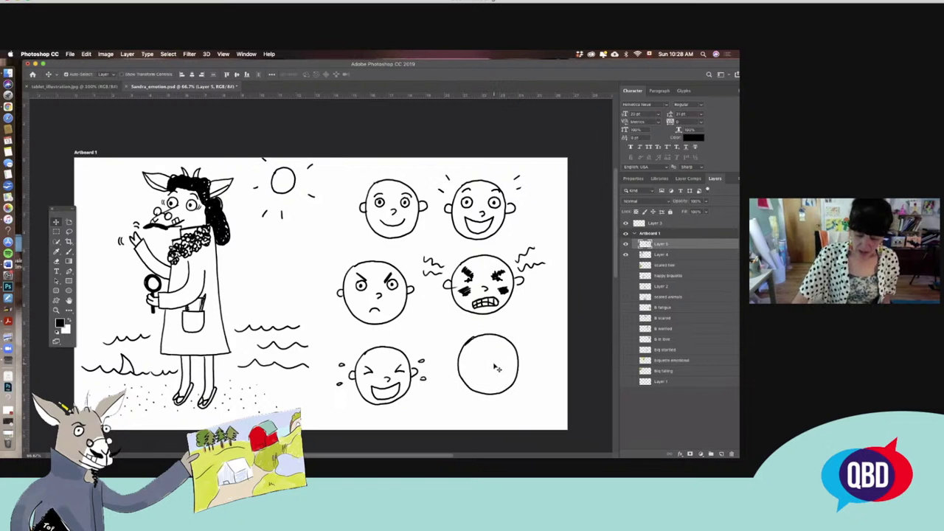
# Turn the lower-right circle into a worried face with droopy eyes, sloping eyebrows, a nose, a wavy mouth and ears, undoing the first oval eyes
pyautogui.press('b')
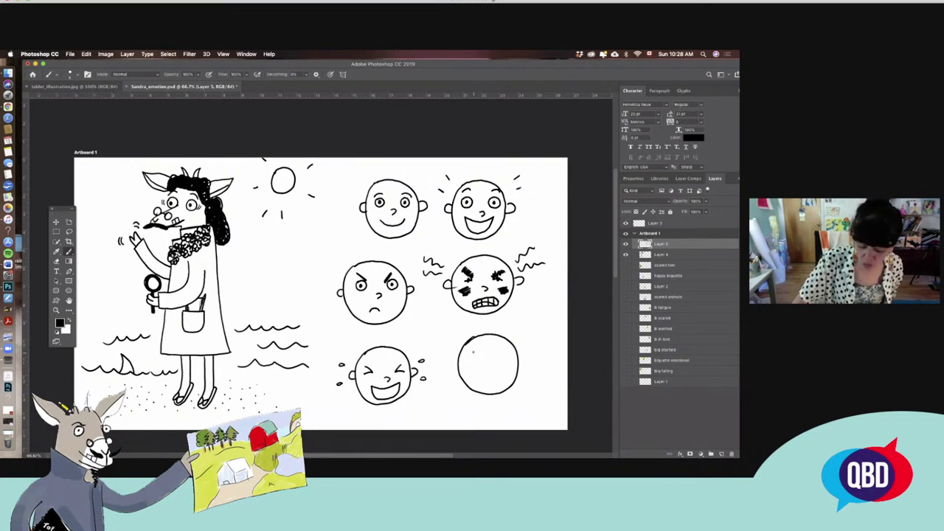
pyautogui.moveTo(474, 353)
pyautogui.mouseDown()
pyautogui.moveTo(470, 363)
pyautogui.moveTo(480, 363)
pyautogui.moveTo(476, 352)
pyautogui.mouseUp()
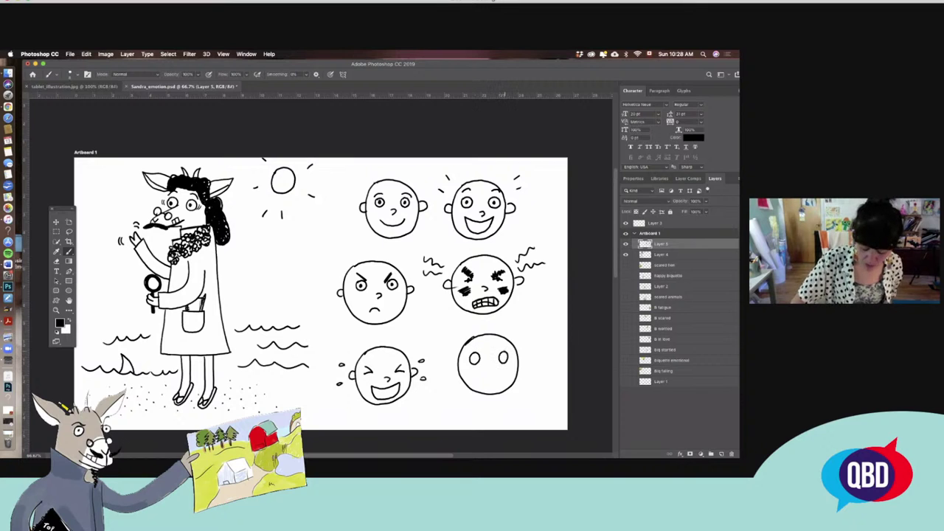
pyautogui.press('super+z')
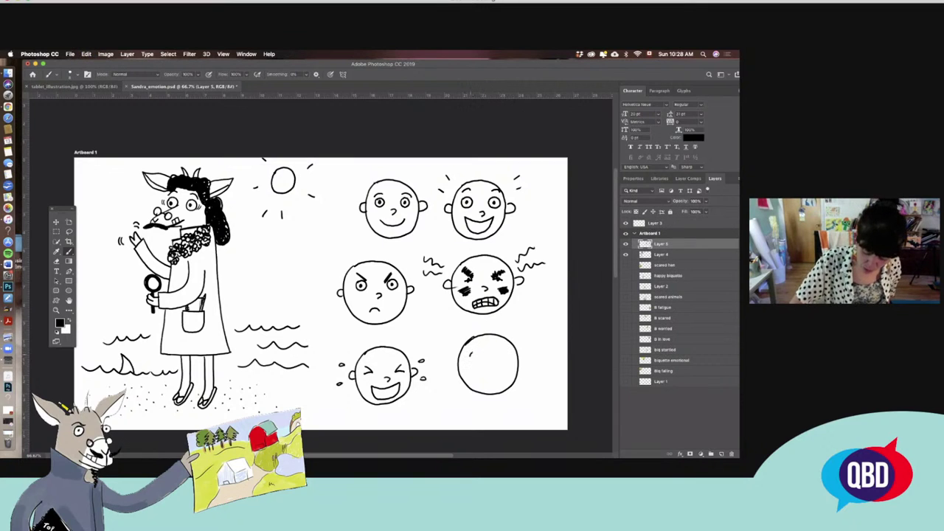
pyautogui.moveTo(471, 362); pyautogui.dragTo(479, 357)
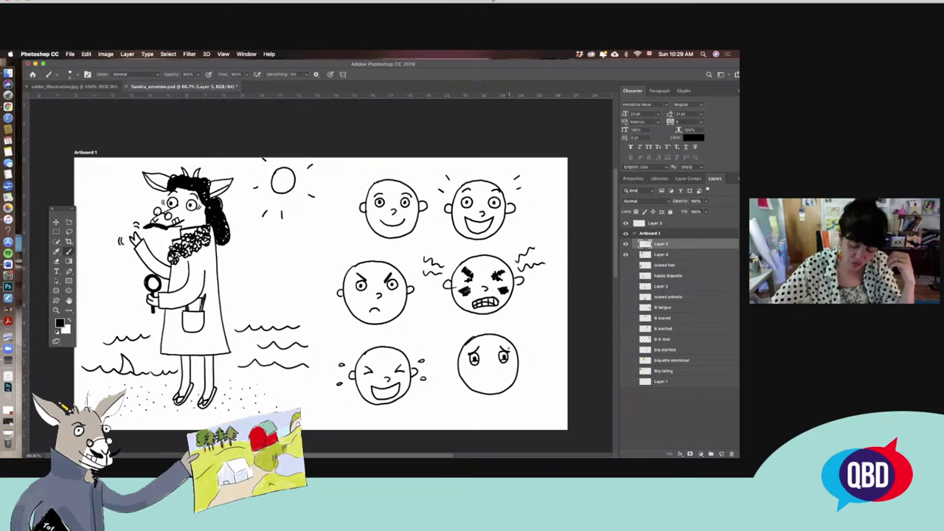
pyautogui.moveTo(490, 366); pyautogui.dragTo(494, 372)
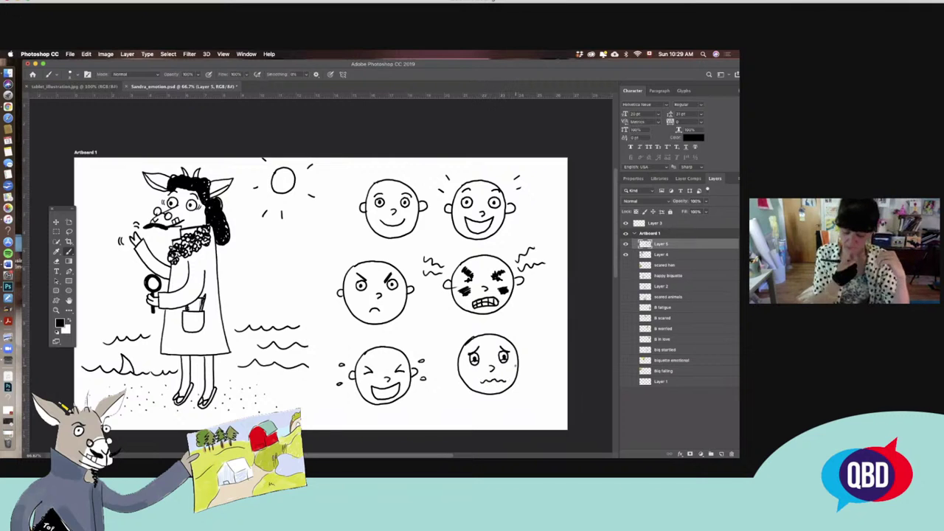
pyautogui.moveTo(457, 357); pyautogui.dragTo(455, 370)
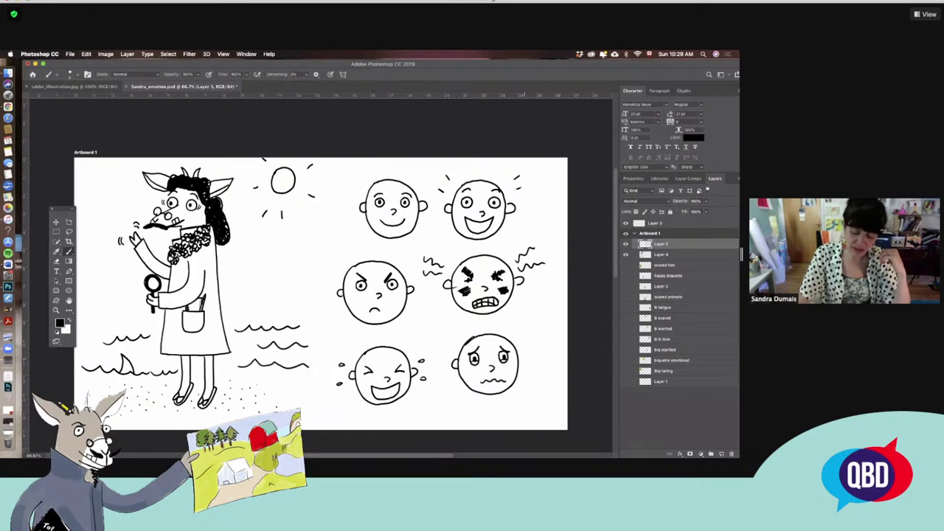
pyautogui.moveTo(520, 356); pyautogui.dragTo(521, 368)
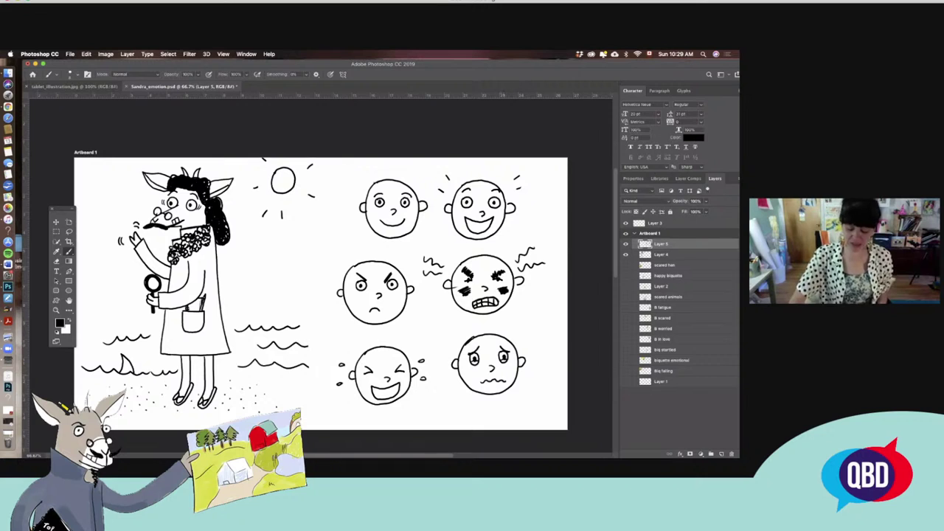
# Replace the lower-right face's wavy mouth with a small frown and draw a teardrop on each cheek
pyautogui.press('e')
pyautogui.moveTo(505, 379)
pyautogui.mouseDown()
pyautogui.moveTo(480, 381)
pyautogui.moveTo(495, 383)
pyautogui.mouseUp()
pyautogui.press('b')
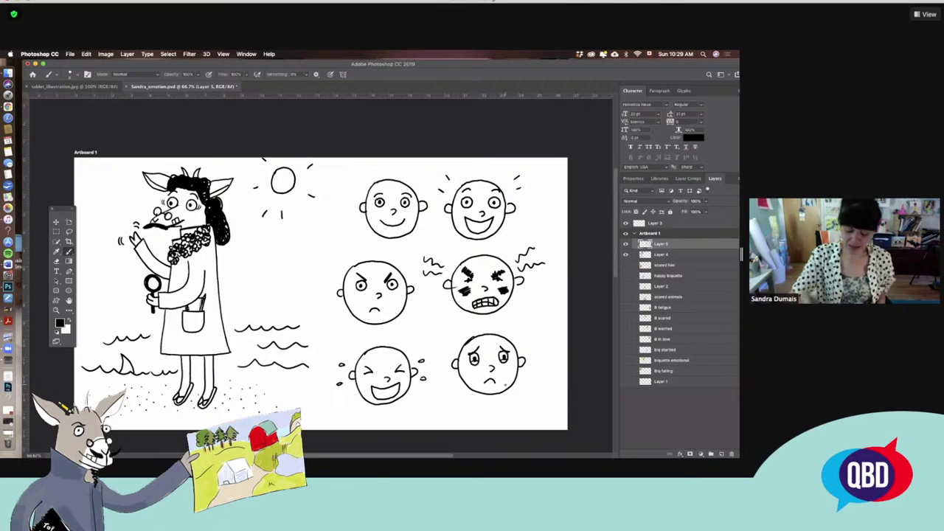
pyautogui.moveTo(472, 369); pyautogui.dragTo(506, 387)
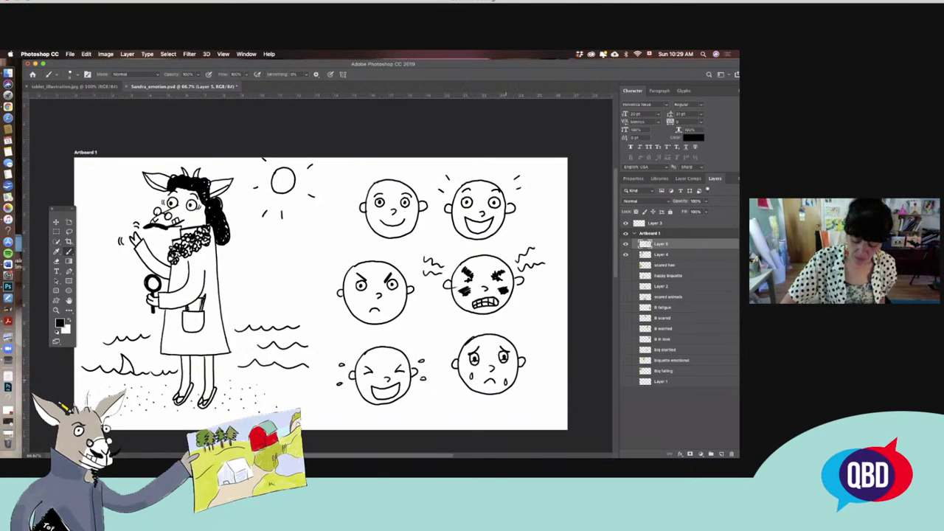
# Add a curled tuft of hair to the crying face, short straight hairs to the upper-left face and wavy hairs to the middle-left face
pyautogui.moveTo(485, 335); pyautogui.dragTo(500, 327)
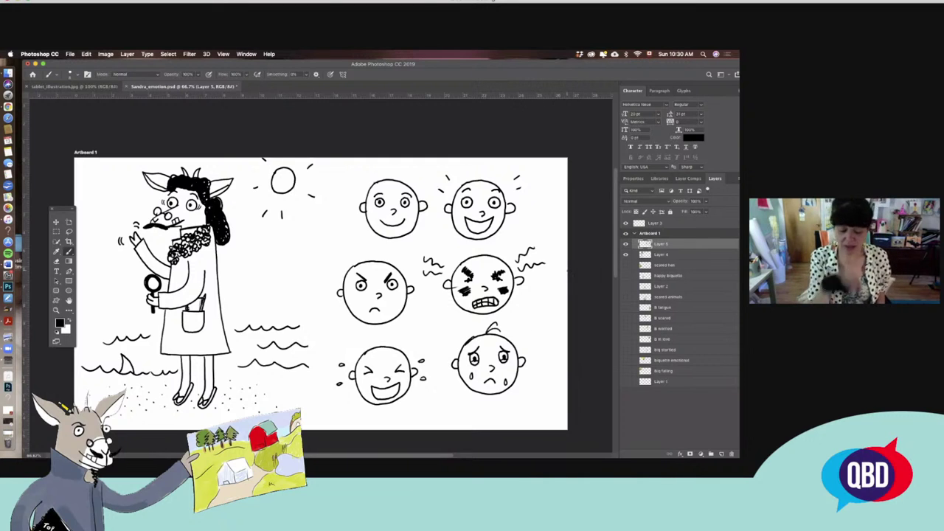
pyautogui.moveTo(387, 180); pyautogui.dragTo(387, 171)
pyautogui.moveTo(391, 180); pyautogui.dragTo(396, 167)
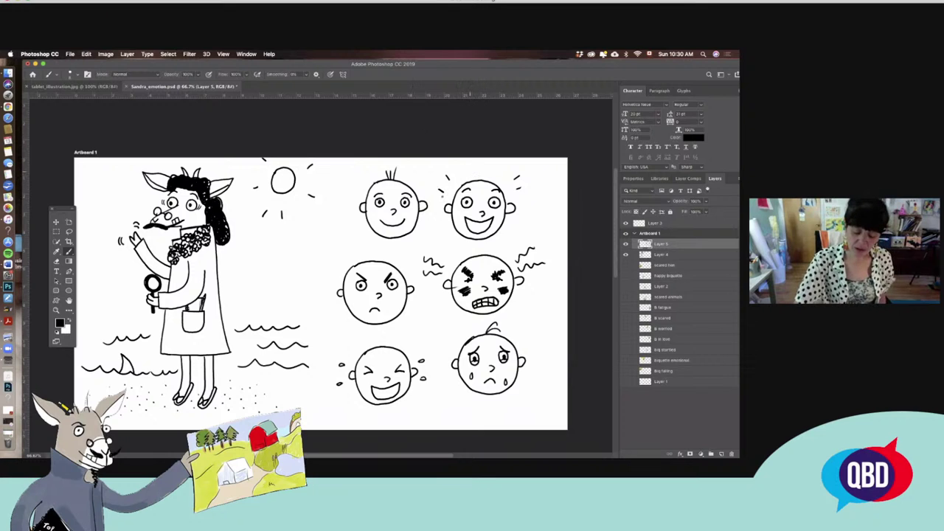
pyautogui.moveTo(370, 262)
pyautogui.mouseDown()
pyautogui.moveTo(369, 250)
pyautogui.moveTo(385, 251)
pyautogui.mouseUp()
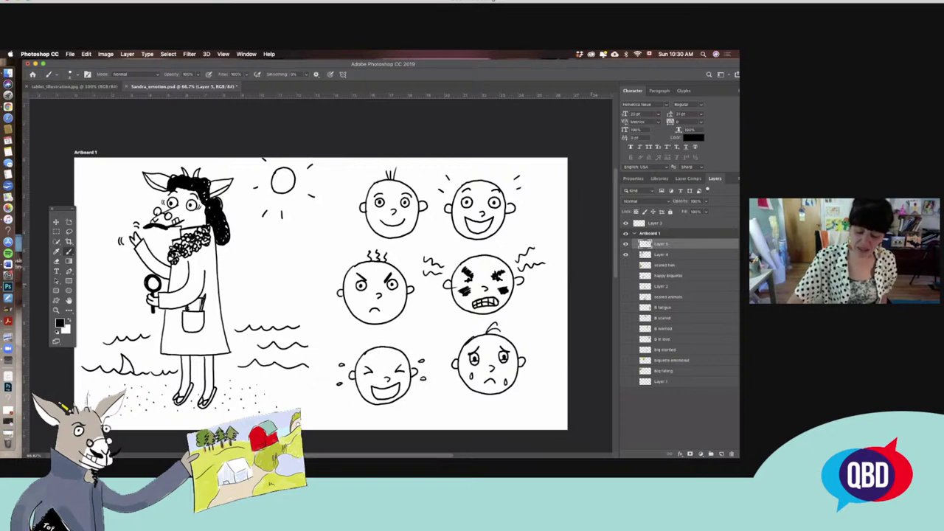
# Draw short spiky zigzag hair on top of the furious middle-right face
pyautogui.moveTo(468, 258); pyautogui.dragTo(473, 250)
pyautogui.moveTo(477, 259); pyautogui.dragTo(478, 250)
pyautogui.moveTo(483, 261); pyautogui.dragTo(488, 251)
pyautogui.moveTo(492, 260); pyautogui.dragTo(493, 251)
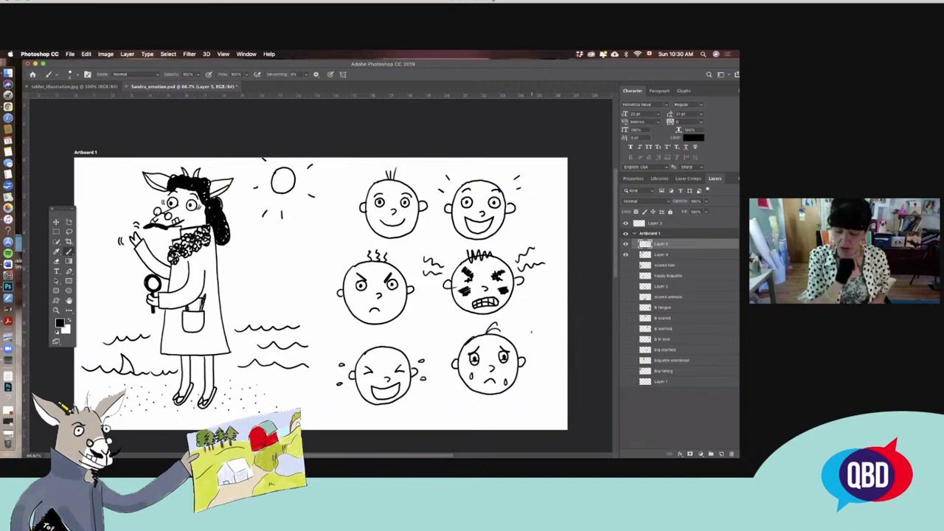
# Hide the goat beach scene on Layer 4 and move the six faces to the left half of the artboard
pyautogui.click(627, 244)
pyautogui.click(627, 244)
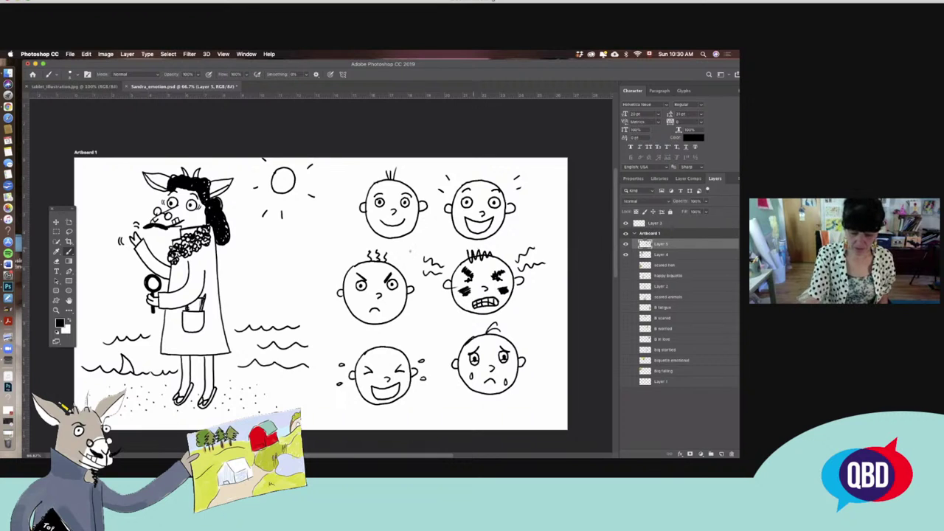
pyautogui.press('v')
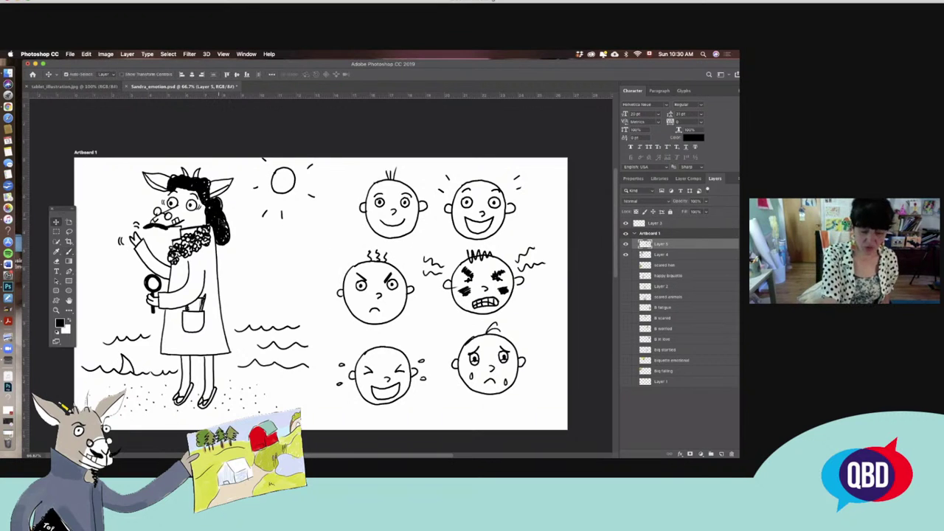
pyautogui.click(222, 222)
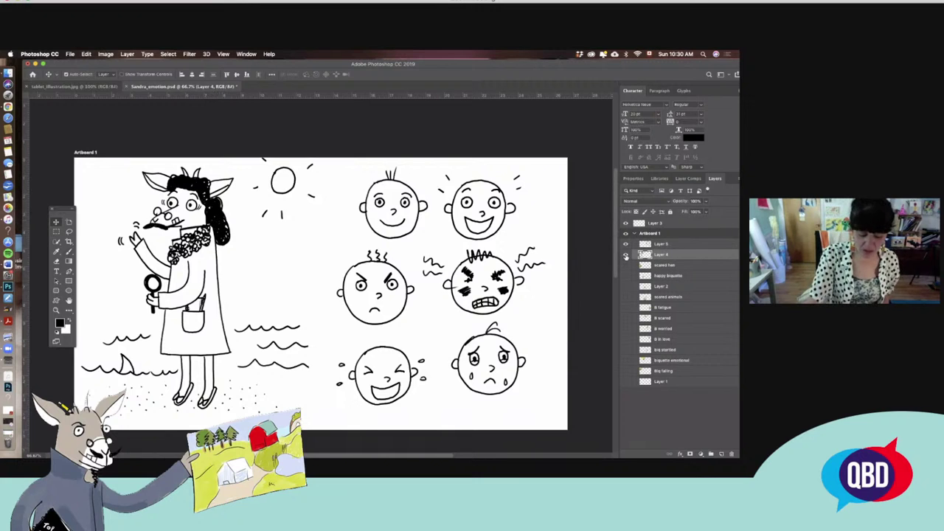
pyautogui.click(626, 256)
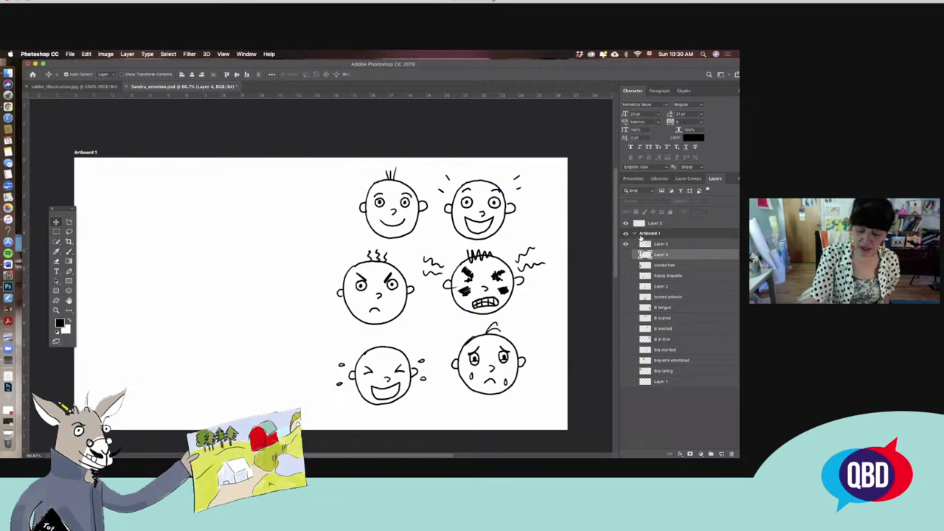
pyautogui.moveTo(472, 208); pyautogui.dragTo(255, 184)
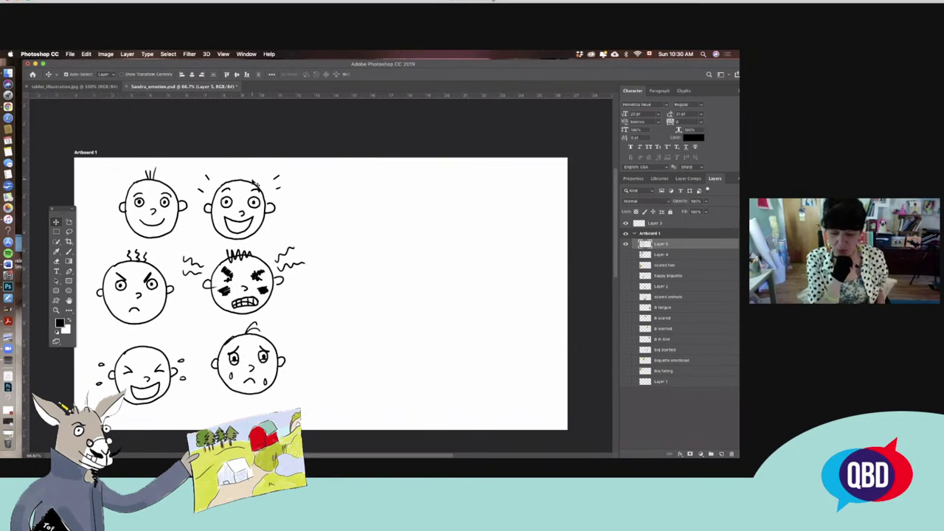
# Draw two empty circles side by side with the Brush in the top row of the artboard's blank right half
pyautogui.press('b')
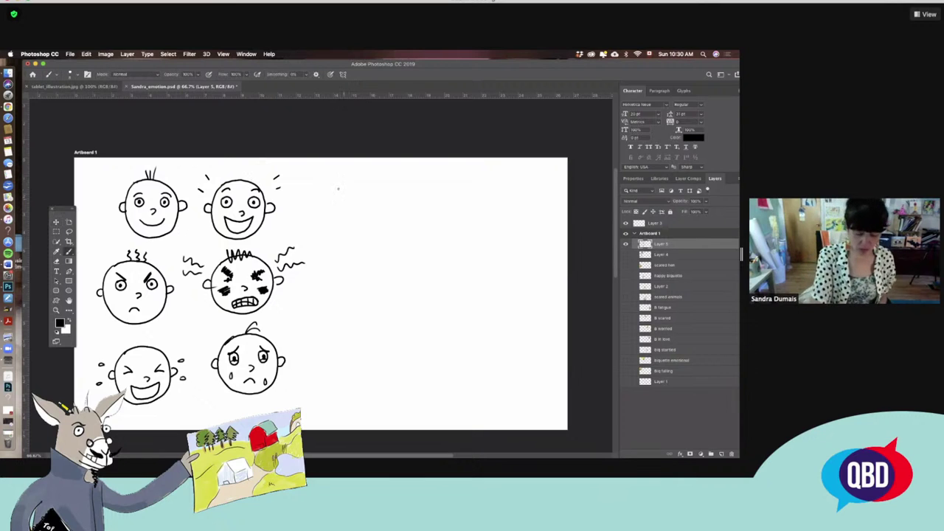
pyautogui.moveTo(336, 188)
pyautogui.mouseDown()
pyautogui.moveTo(340, 230)
pyautogui.moveTo(376, 225)
pyautogui.moveTo(383, 199)
pyautogui.moveTo(365, 178)
pyautogui.moveTo(334, 188)
pyautogui.mouseUp()
pyautogui.moveTo(444, 179)
pyautogui.mouseDown()
pyautogui.moveTo(427, 208)
pyautogui.moveTo(436, 226)
pyautogui.moveTo(453, 230)
pyautogui.moveTo(479, 213)
pyautogui.moveTo(478, 194)
pyautogui.moveTo(453, 177)
pyautogui.mouseUp()
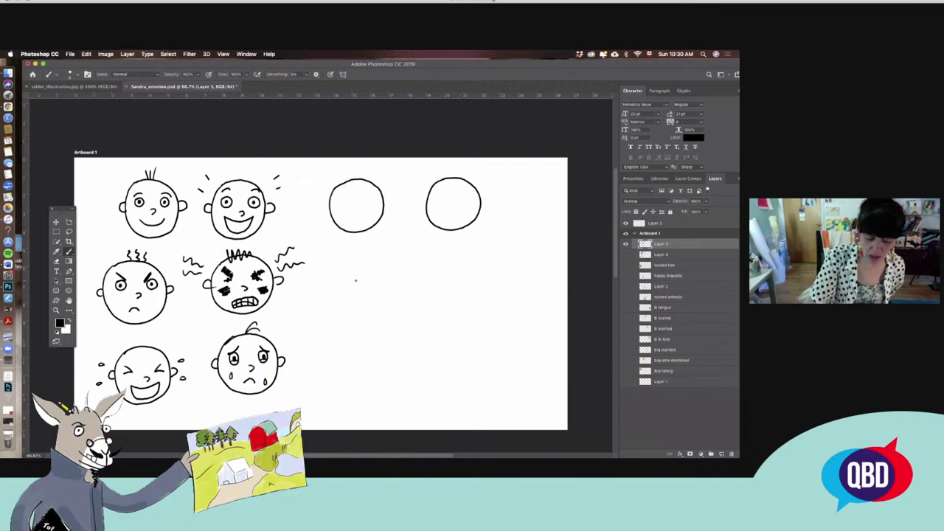
# Draw a face below the first empty circle with round eyes, a nose, a toothy grin and ears, redoing its right ear
pyautogui.moveTo(347, 268)
pyautogui.mouseDown()
pyautogui.moveTo(352, 318)
pyautogui.moveTo(384, 322)
pyautogui.moveTo(402, 289)
pyautogui.moveTo(387, 265)
pyautogui.moveTo(363, 261)
pyautogui.moveTo(349, 268)
pyautogui.moveTo(357, 284)
pyautogui.moveTo(339, 297)
pyautogui.mouseUp()
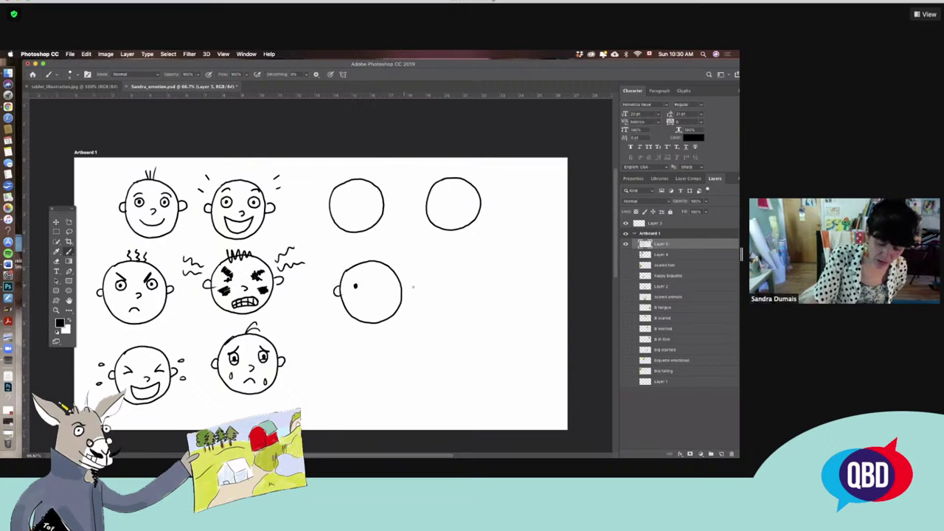
pyautogui.moveTo(403, 286); pyautogui.dragTo(407, 296)
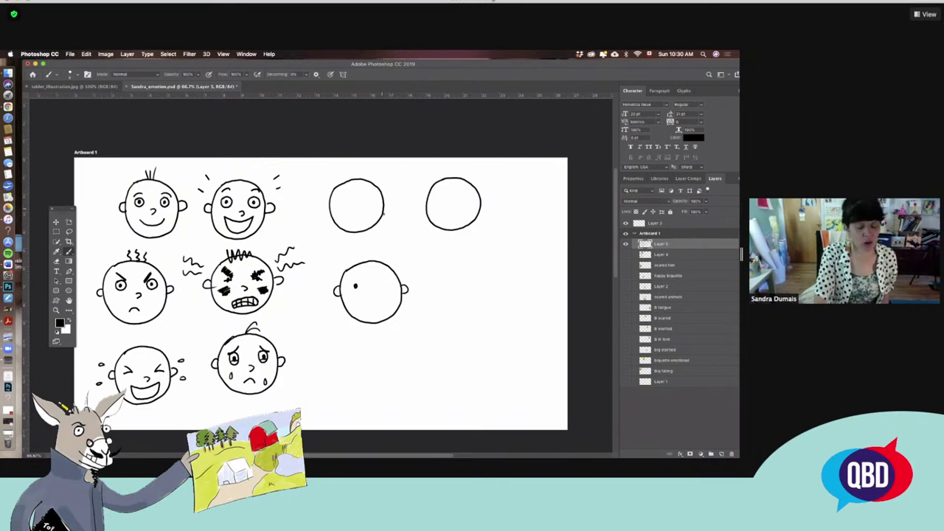
pyautogui.press('super+z')
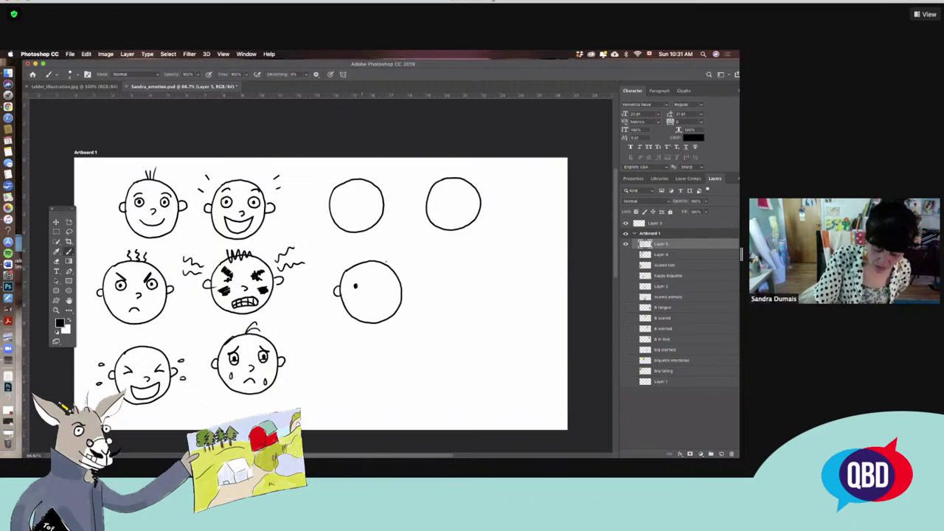
pyautogui.moveTo(402, 281)
pyautogui.mouseDown()
pyautogui.moveTo(404, 293)
pyautogui.moveTo(362, 291)
pyautogui.moveTo(355, 279)
pyautogui.moveTo(381, 292)
pyautogui.moveTo(385, 279)
pyautogui.mouseUp()
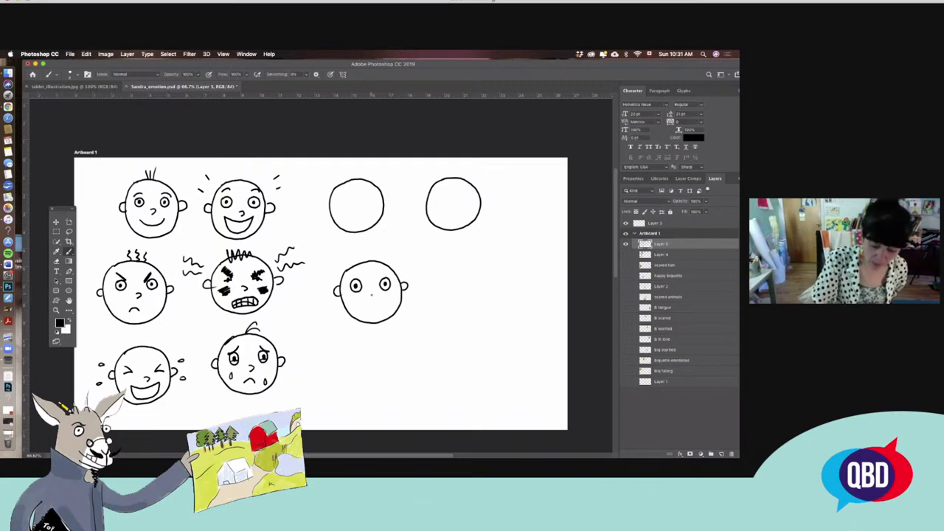
pyautogui.moveTo(371, 295); pyautogui.dragTo(374, 302)
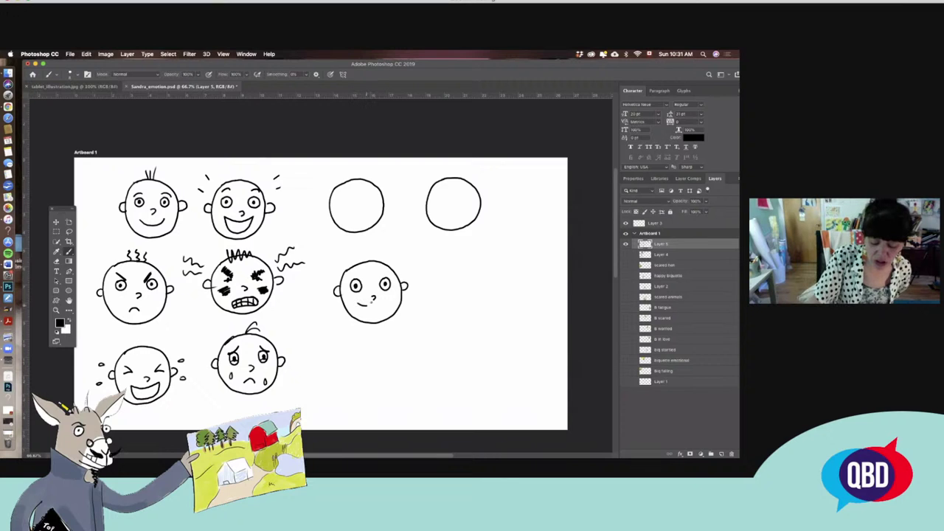
pyautogui.moveTo(361, 305)
pyautogui.mouseDown()
pyautogui.moveTo(392, 302)
pyautogui.moveTo(378, 310)
pyautogui.moveTo(387, 309)
pyautogui.mouseUp()
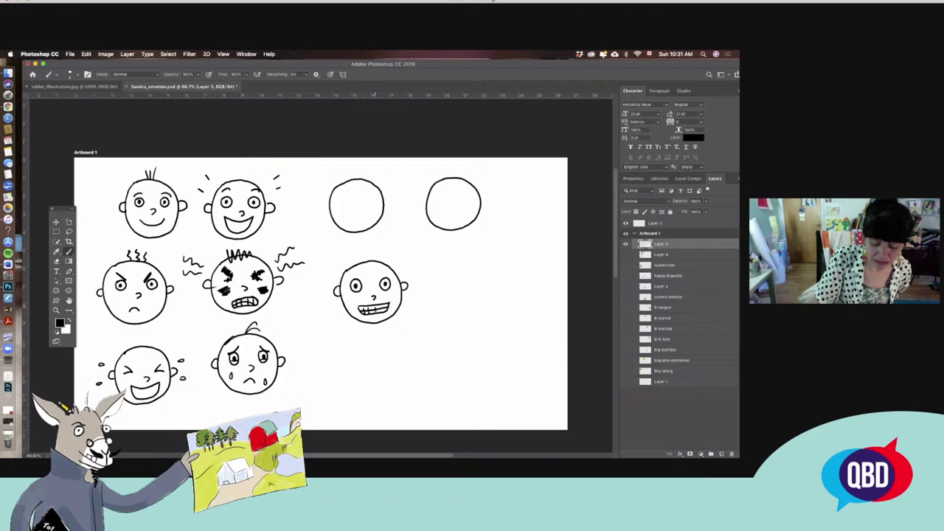
# Add shaded cheeks, sloping eyebrows, small motion lines on both sides and looped hair to the toothy grinning face
pyautogui.moveTo(348, 298); pyautogui.dragTo(394, 299)
pyautogui.moveTo(388, 295); pyautogui.dragTo(396, 301)
pyautogui.moveTo(346, 278); pyautogui.dragTo(356, 282)
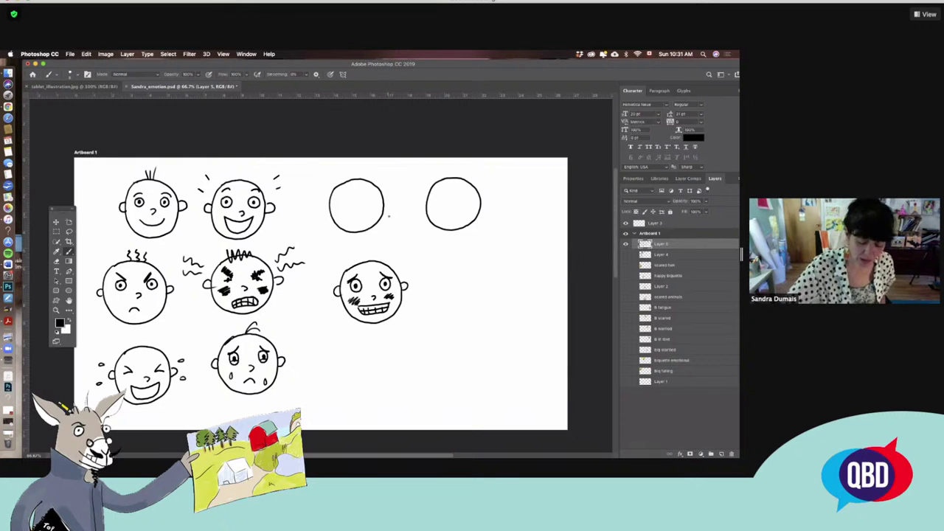
pyautogui.moveTo(332, 309); pyautogui.dragTo(327, 313)
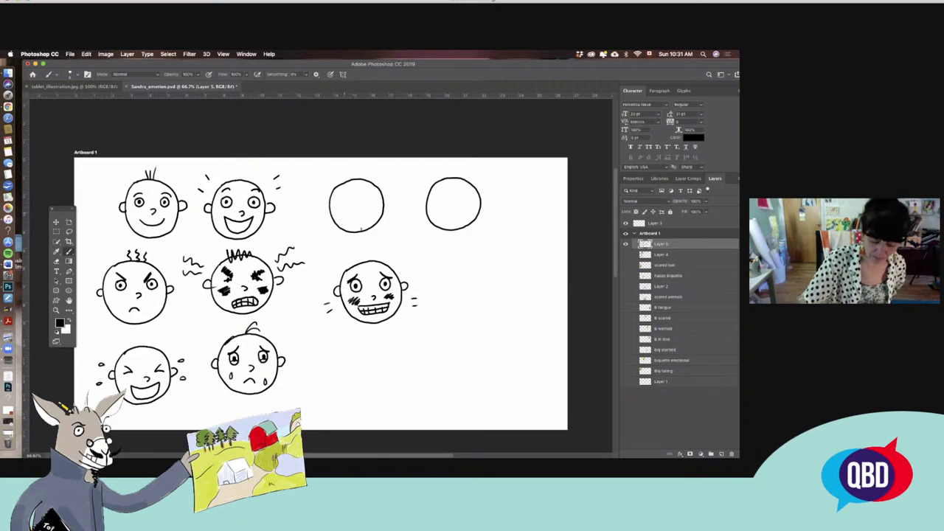
pyautogui.moveTo(339, 279)
pyautogui.mouseDown()
pyautogui.moveTo(369, 254)
pyautogui.moveTo(394, 255)
pyautogui.moveTo(400, 267)
pyautogui.mouseUp()
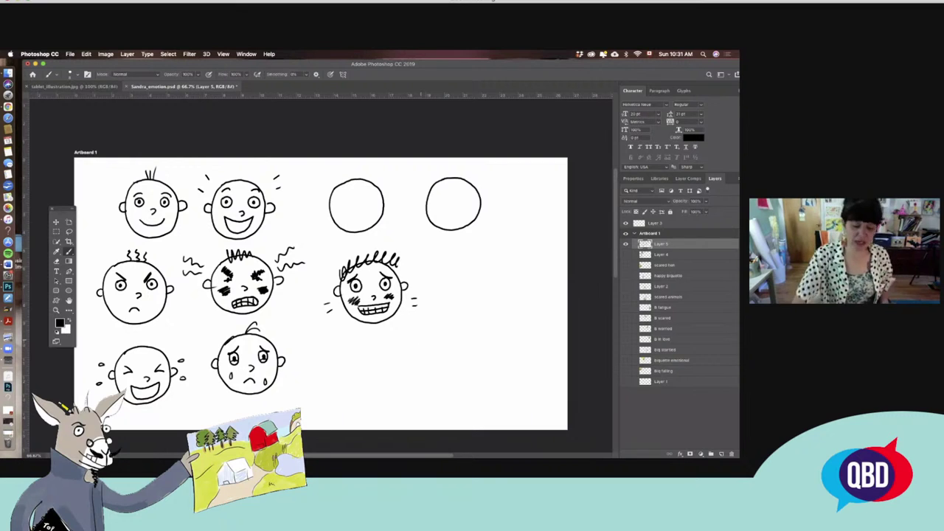
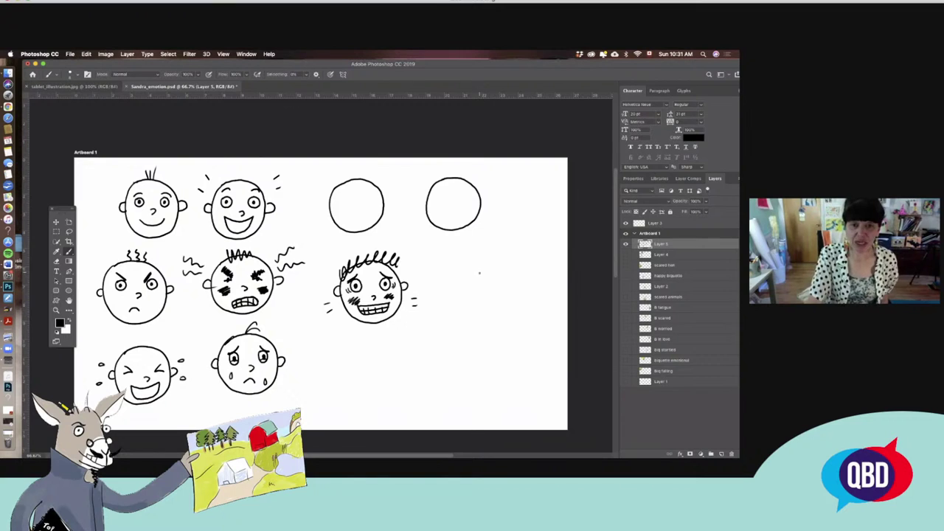
# Draw a shy face beside the grinning one with round eyes, eyebrows, a nose, a tiny mouth, shaded cheeks, ears and curly hair
pyautogui.moveTo(467, 262)
pyautogui.mouseDown()
pyautogui.moveTo(458, 304)
pyautogui.moveTo(487, 318)
pyautogui.moveTo(513, 290)
pyautogui.moveTo(503, 262)
pyautogui.moveTo(468, 262)
pyautogui.moveTo(469, 288)
pyautogui.moveTo(478, 278)
pyautogui.moveTo(468, 275)
pyautogui.moveTo(505, 287)
pyautogui.moveTo(502, 275)
pyautogui.mouseUp()
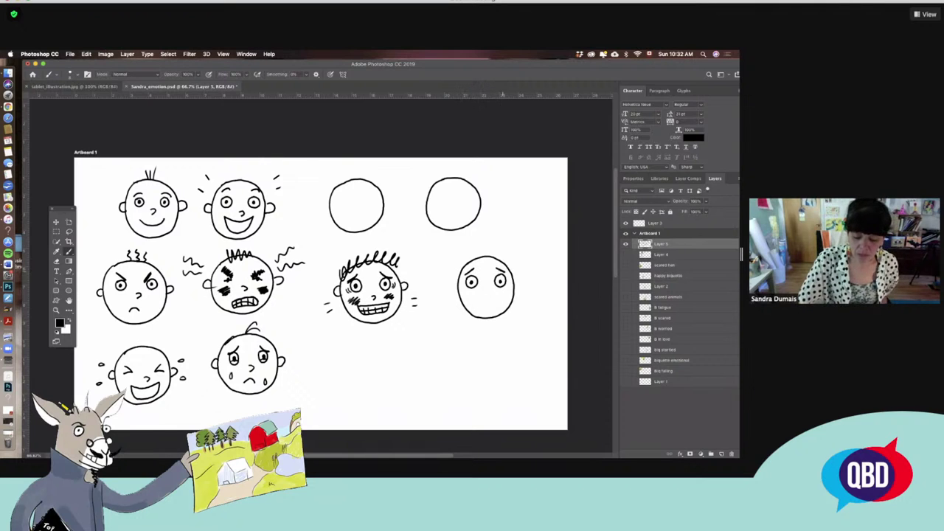
pyautogui.moveTo(487, 289); pyautogui.dragTo(488, 297)
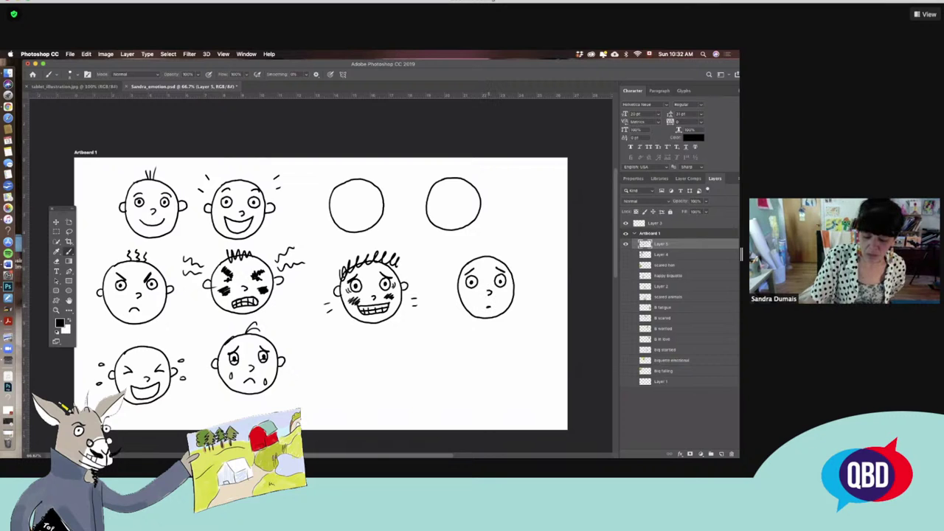
pyautogui.moveTo(468, 297); pyautogui.dragTo(517, 291)
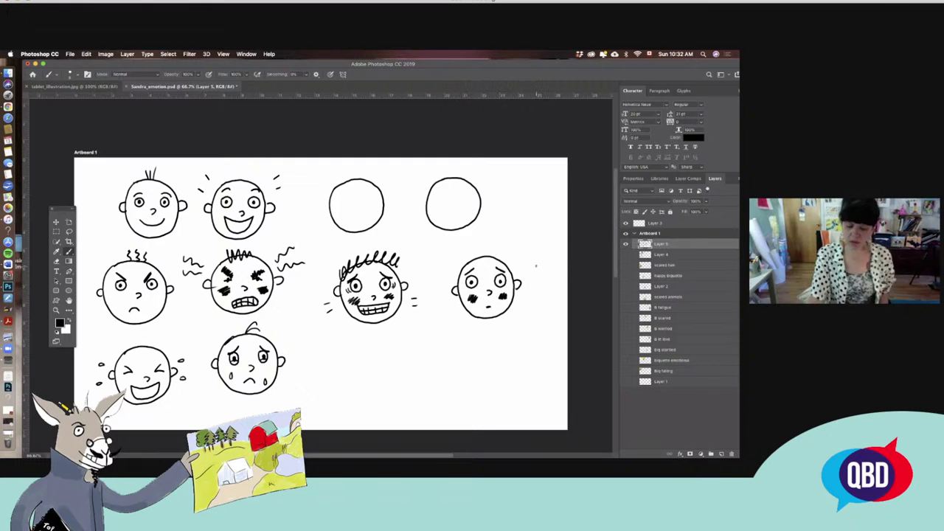
pyautogui.moveTo(456, 280)
pyautogui.mouseDown()
pyautogui.moveTo(478, 249)
pyautogui.moveTo(500, 251)
pyautogui.moveTo(515, 270)
pyautogui.mouseUp()
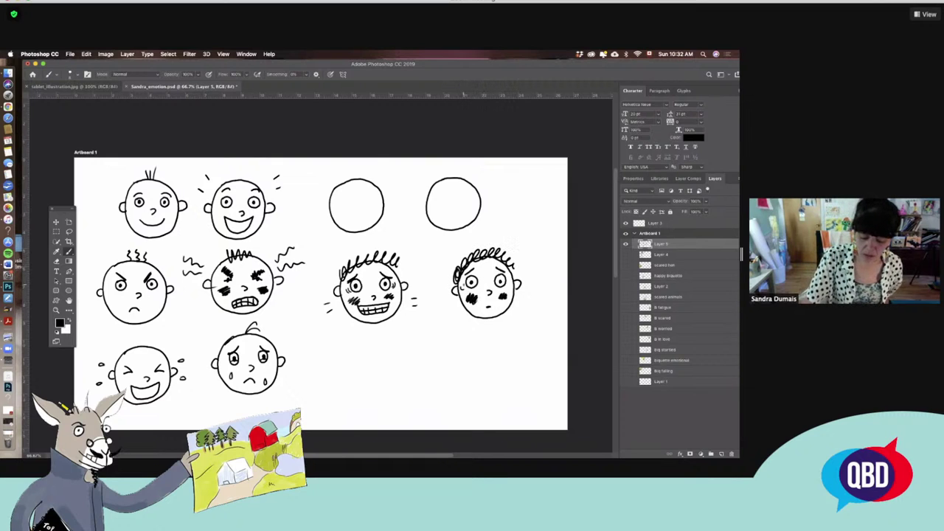
pyautogui.moveTo(507, 281); pyautogui.dragTo(512, 287)
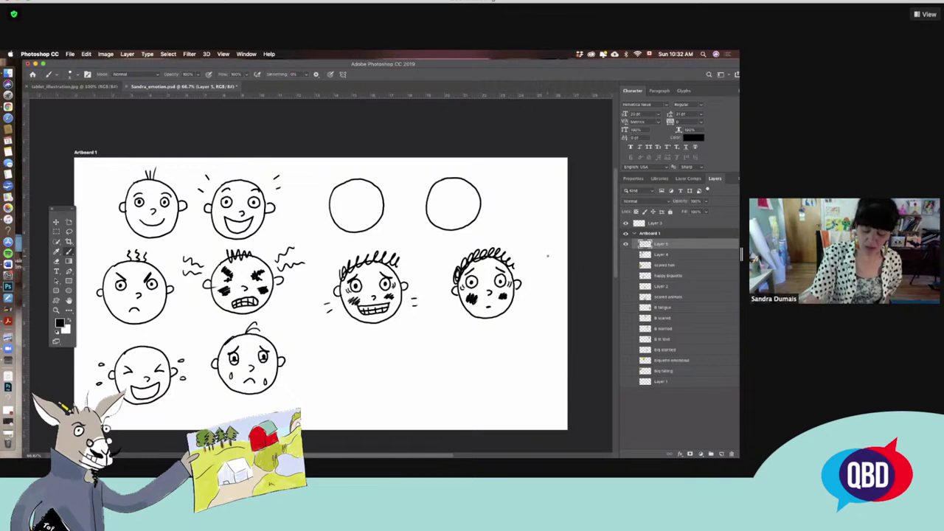
# Draw a weary face below the grinning one with half-lidded eyes, a nose, a wavy mouth and ears, undoing stray strokes
pyautogui.moveTo(359, 343)
pyautogui.mouseDown()
pyautogui.moveTo(372, 394)
pyautogui.moveTo(396, 374)
pyautogui.moveTo(393, 352)
pyautogui.moveTo(375, 343)
pyautogui.moveTo(351, 349)
pyautogui.moveTo(353, 385)
pyautogui.moveTo(374, 391)
pyautogui.moveTo(400, 368)
pyautogui.moveTo(400, 351)
pyautogui.moveTo(357, 339)
pyautogui.mouseUp()
pyautogui.press('super+z')
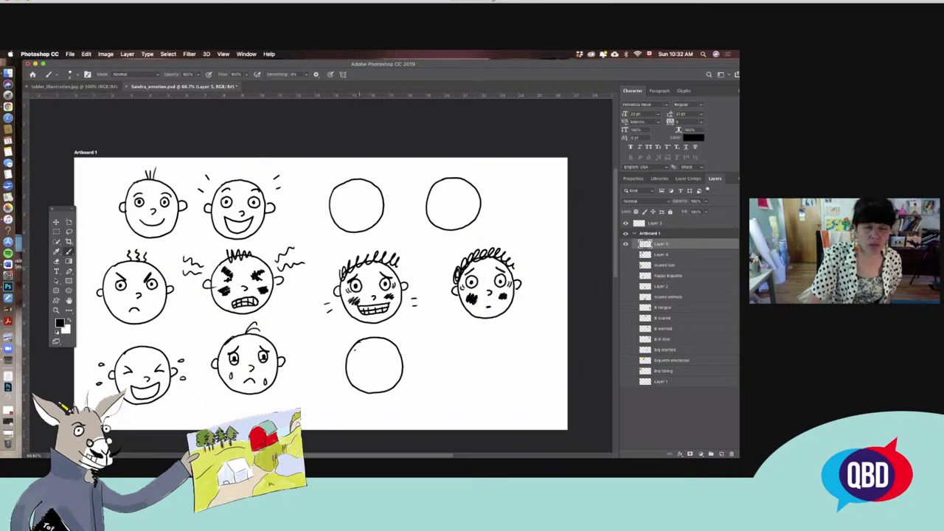
pyautogui.moveTo(357, 354)
pyautogui.mouseDown()
pyautogui.moveTo(356, 366)
pyautogui.moveTo(366, 359)
pyautogui.moveTo(359, 355)
pyautogui.moveTo(386, 360)
pyautogui.mouseUp()
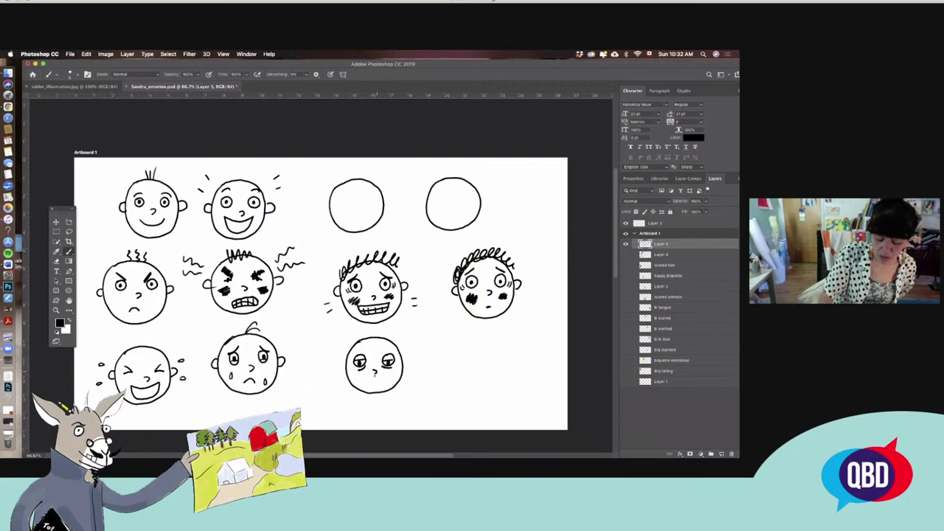
pyautogui.moveTo(371, 381)
pyautogui.mouseDown()
pyautogui.moveTo(380, 382)
pyautogui.moveTo(341, 373)
pyautogui.mouseUp()
pyautogui.moveTo(403, 356); pyautogui.dragTo(407, 366)
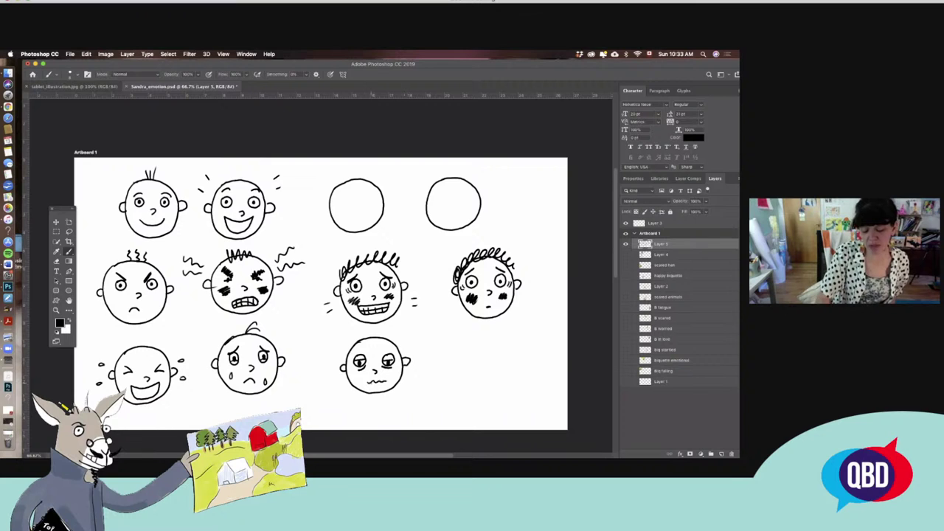
pyautogui.press('super+z')
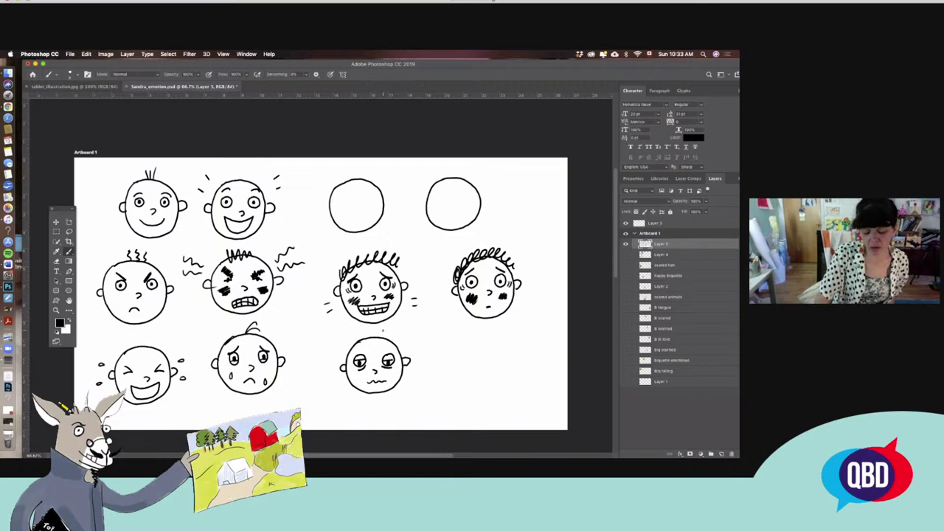
# Draw a tired face in the lower-right spot with narrow half-closed eyes, eyebrows, under-eye lines, a nose, a straight mouth and ears
pyautogui.moveTo(464, 340)
pyautogui.mouseDown()
pyautogui.moveTo(457, 379)
pyautogui.moveTo(491, 391)
pyautogui.moveTo(505, 376)
pyautogui.moveTo(477, 337)
pyautogui.mouseUp()
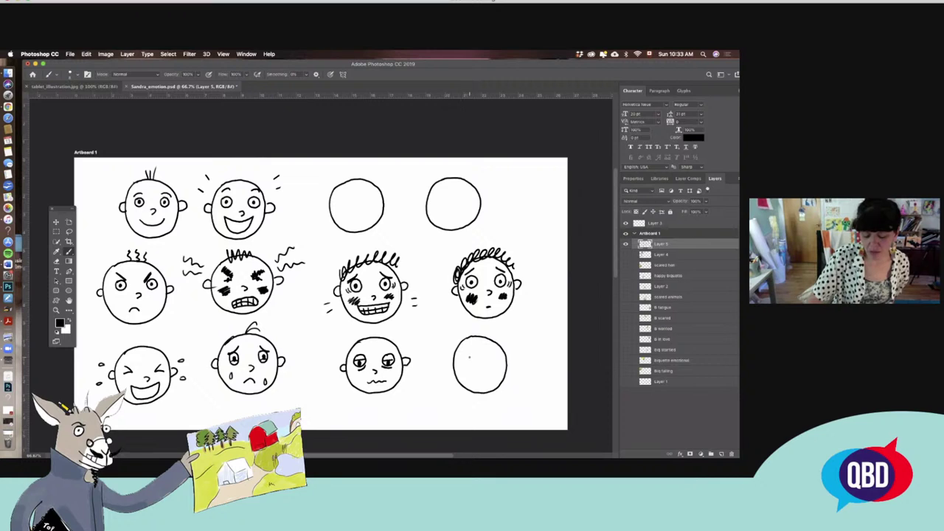
pyautogui.moveTo(471, 357)
pyautogui.mouseDown()
pyautogui.moveTo(460, 361)
pyautogui.moveTo(476, 364)
pyautogui.mouseUp()
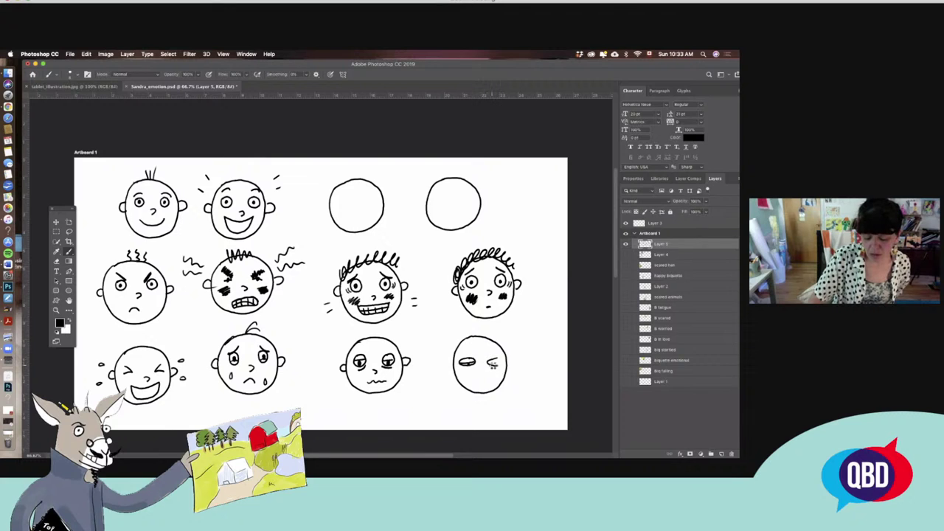
pyautogui.moveTo(500, 359); pyautogui.dragTo(485, 361)
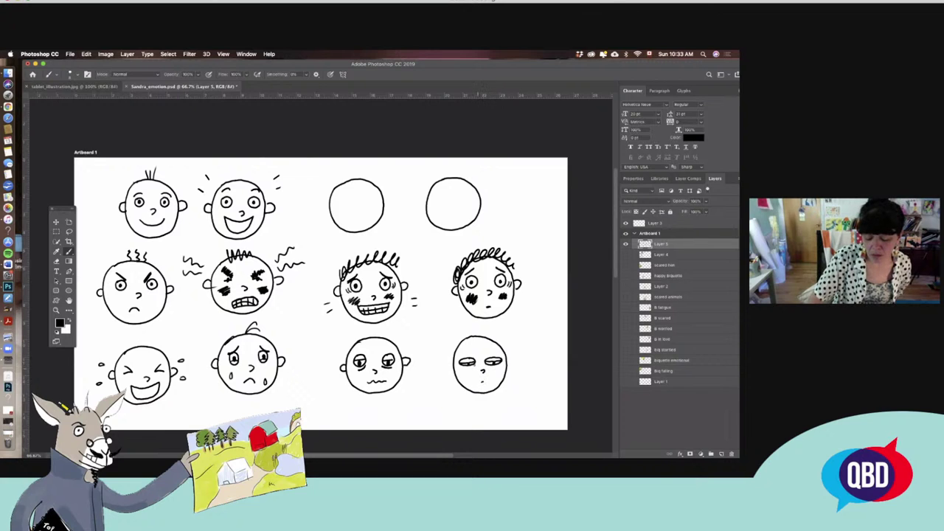
pyautogui.moveTo(467, 366); pyautogui.dragTo(497, 370)
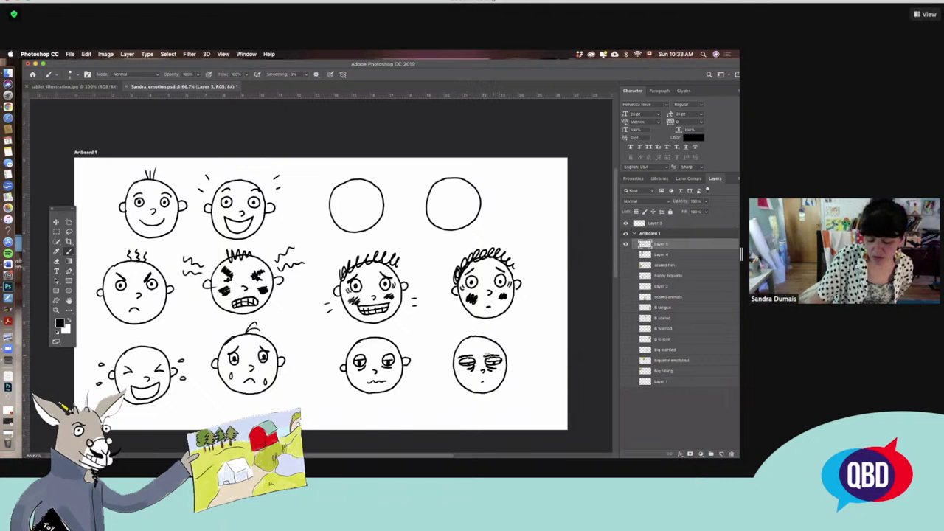
pyautogui.moveTo(509, 355)
pyautogui.mouseDown()
pyautogui.moveTo(513, 369)
pyautogui.moveTo(487, 382)
pyautogui.mouseUp()
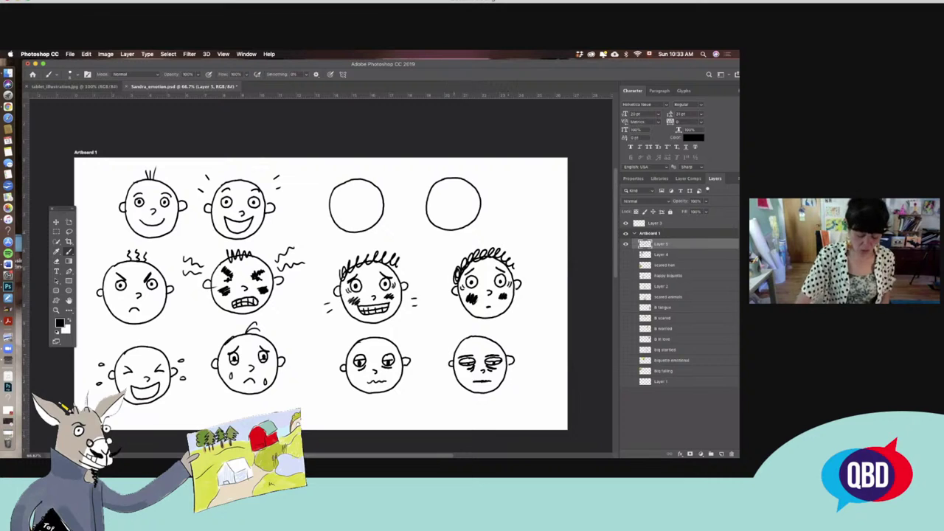
# Erase the lower-right face's eyes, replace them with closed eyes and short eyebrows, and write "Zzz" beside the head
pyautogui.press('e')
pyautogui.moveTo(468, 356)
pyautogui.mouseDown()
pyautogui.moveTo(471, 369)
pyautogui.moveTo(507, 361)
pyautogui.mouseUp()
pyautogui.press('b')
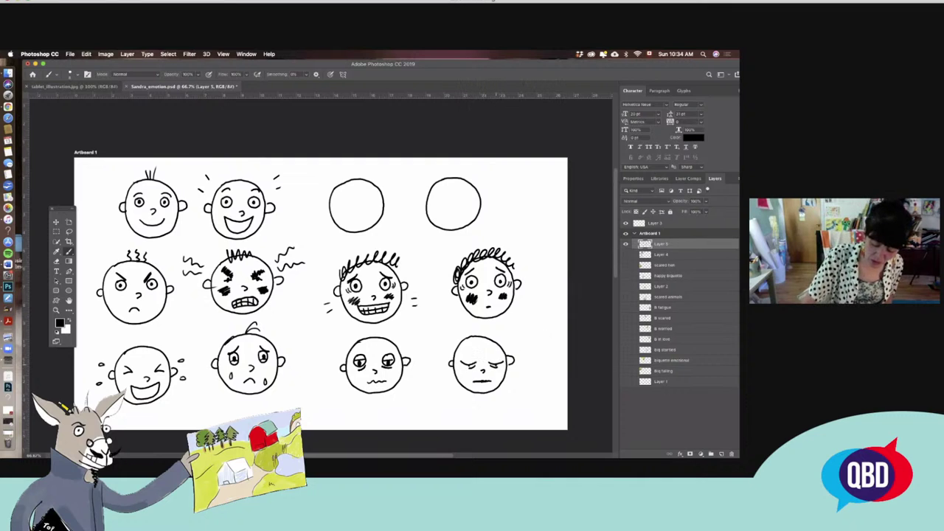
pyautogui.moveTo(477, 358)
pyautogui.mouseDown()
pyautogui.moveTo(462, 360)
pyautogui.moveTo(503, 358)
pyautogui.mouseUp()
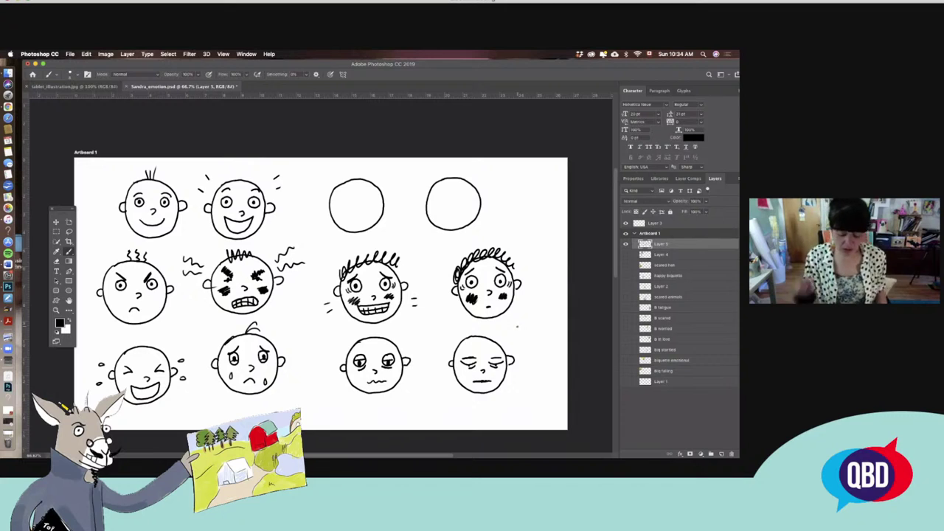
pyautogui.moveTo(512, 340)
pyautogui.mouseDown()
pyautogui.moveTo(528, 354)
pyautogui.moveTo(551, 354)
pyautogui.mouseUp()
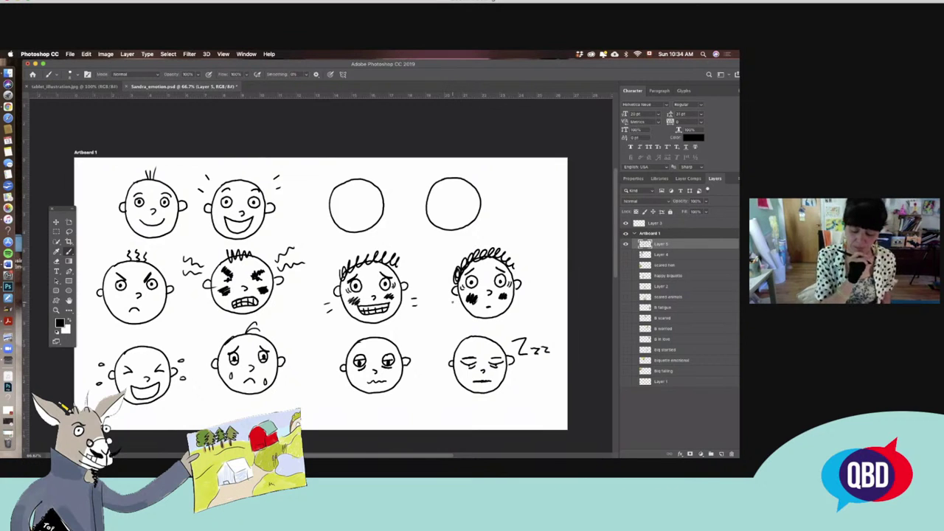
# Select the empty circle in the upper-right spot, enlarge it slightly and shift it away from its neighbour
pyautogui.press('l')
pyautogui.moveTo(463, 168)
pyautogui.mouseDown()
pyautogui.moveTo(434, 242)
pyautogui.moveTo(493, 177)
pyautogui.moveTo(496, 199)
pyautogui.moveTo(486, 210)
pyautogui.moveTo(505, 199)
pyautogui.mouseUp()
pyautogui.hotkey('ctrl', 't')
pyautogui.press('Return')
pyautogui.hotkey('ctrl', 'd')
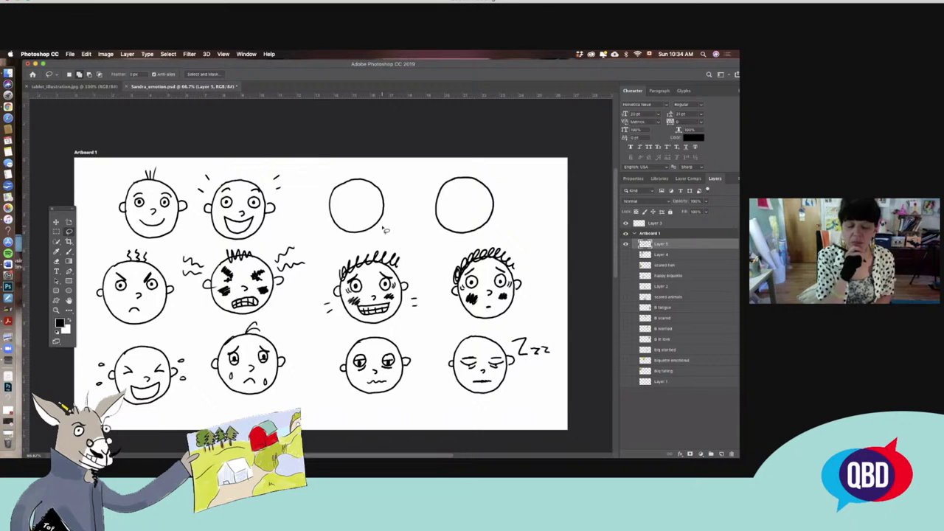
pyautogui.press('z')
pyautogui.moveTo(476, 209); pyautogui.dragTo(486, 210)
pyautogui.press('b')
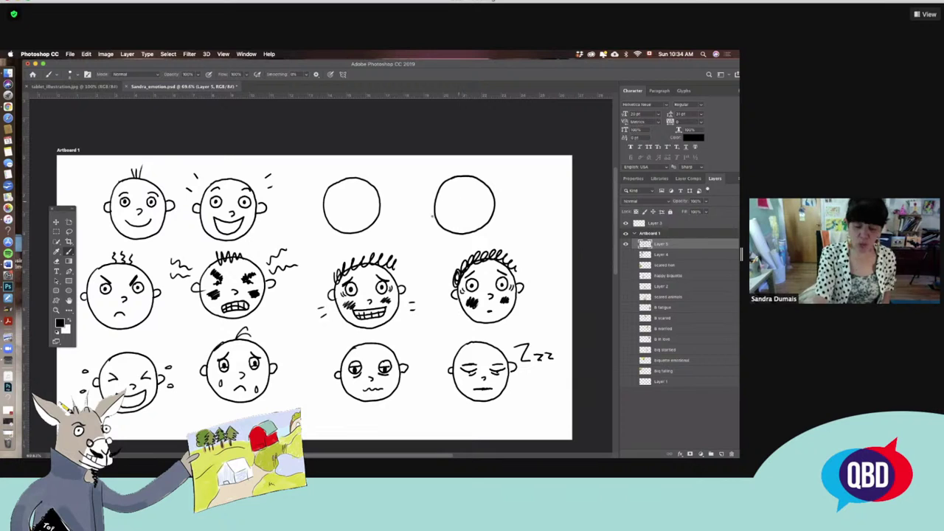
# Enlarge the remaining empty circle in the top row, directly above the grinning face, and clear the selection
pyautogui.press('l')
pyautogui.moveTo(356, 164)
pyautogui.mouseDown()
pyautogui.moveTo(325, 177)
pyautogui.moveTo(366, 249)
pyautogui.moveTo(391, 187)
pyautogui.moveTo(401, 201)
pyautogui.moveTo(405, 186)
pyautogui.mouseUp()
pyautogui.press('super+t')
pyautogui.press('Return')
pyautogui.press('v')
pyautogui.press('super+d')
pyautogui.press('b')
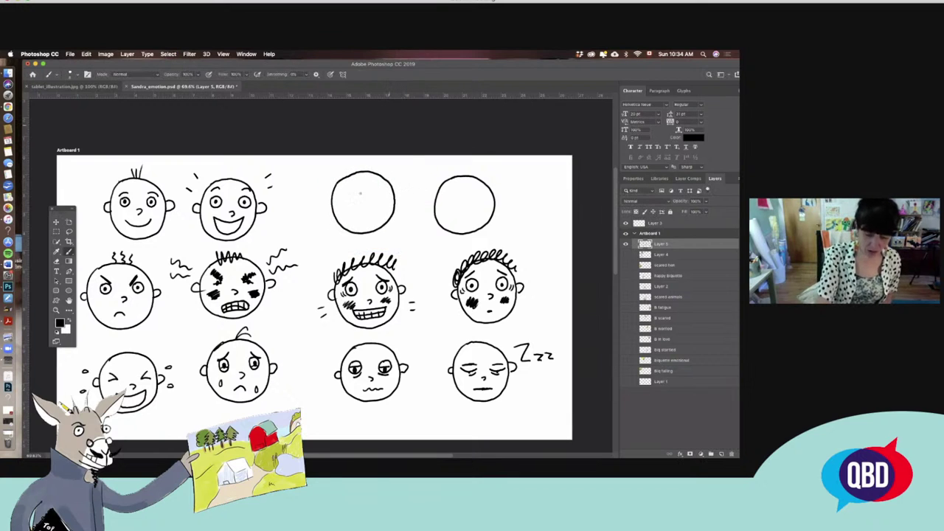
# Draw an excited face in the enlarged circle with round eyes, raised eyebrows, a nose, an open smile, ears, accent lines and upright hairs
pyautogui.moveTo(343, 188)
pyautogui.mouseDown()
pyautogui.moveTo(341, 200)
pyautogui.moveTo(355, 198)
pyautogui.moveTo(345, 189)
pyautogui.moveTo(387, 193)
pyautogui.moveTo(378, 187)
pyautogui.mouseUp()
pyautogui.click(347, 194)
pyautogui.click(381, 193)
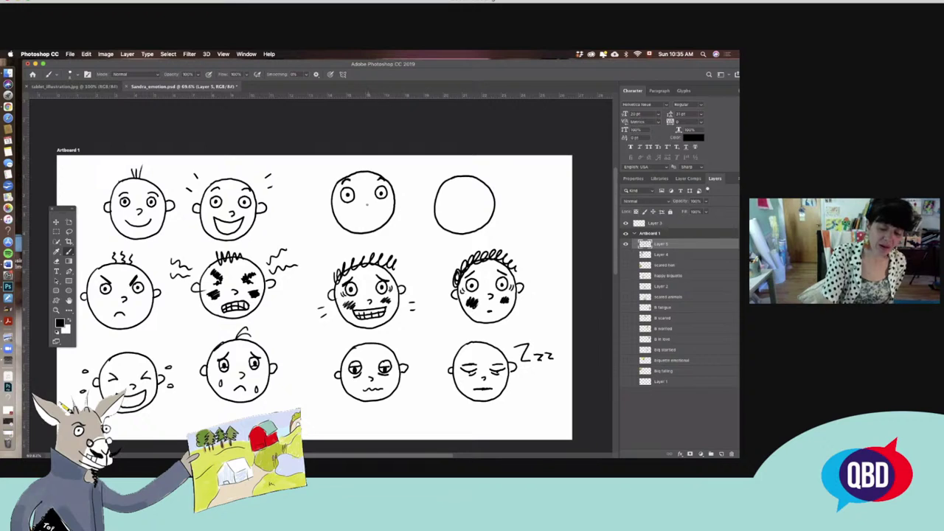
pyautogui.moveTo(364, 203)
pyautogui.mouseDown()
pyautogui.moveTo(376, 213)
pyautogui.moveTo(361, 229)
pyautogui.moveTo(324, 200)
pyautogui.moveTo(331, 206)
pyautogui.mouseUp()
pyautogui.moveTo(394, 193); pyautogui.dragTo(396, 203)
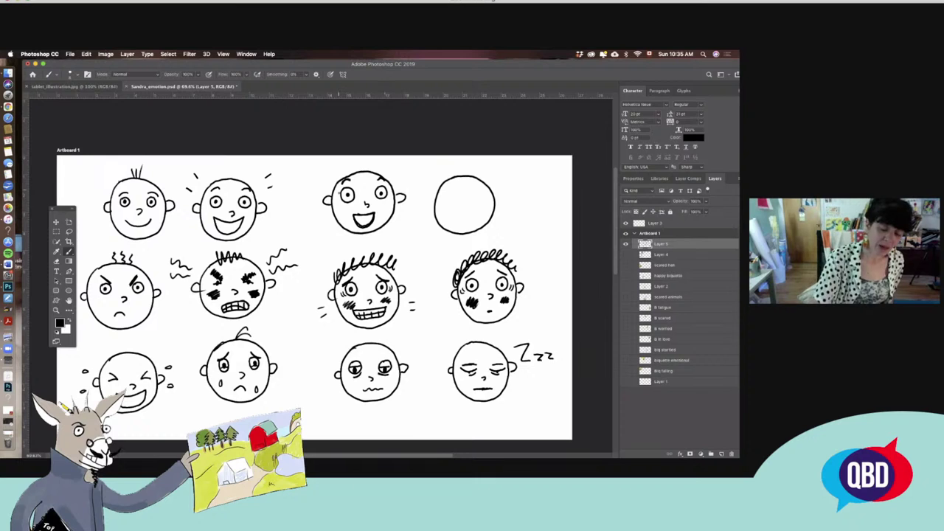
pyautogui.moveTo(339, 191); pyautogui.dragTo(335, 198)
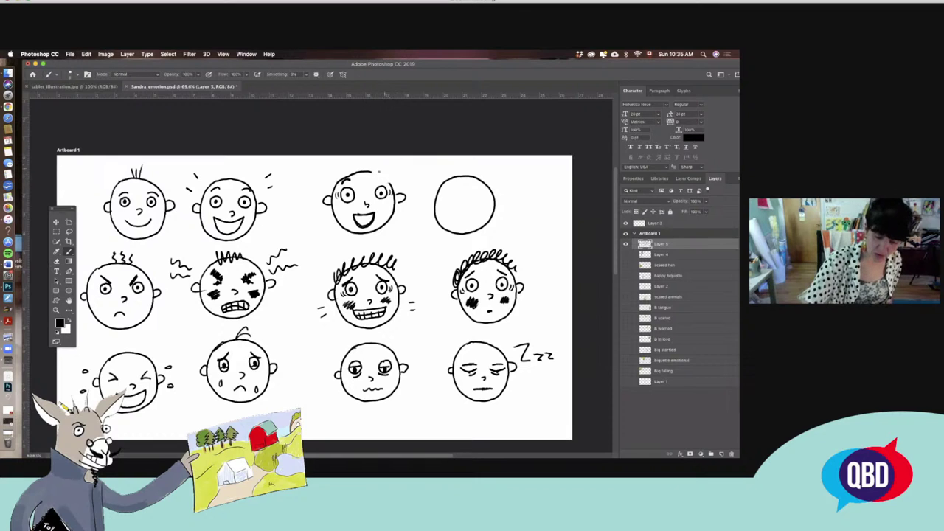
pyautogui.moveTo(369, 171); pyautogui.dragTo(388, 181)
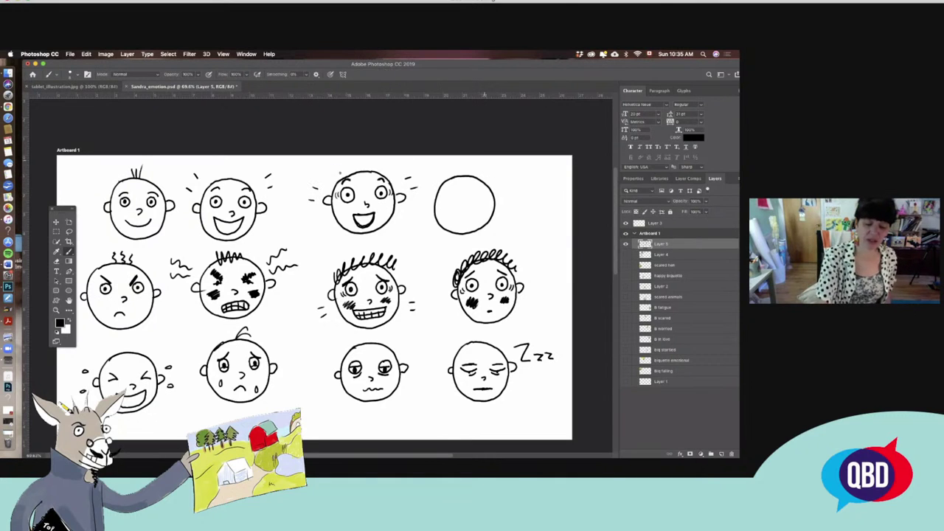
pyautogui.moveTo(344, 157)
pyautogui.mouseDown()
pyautogui.moveTo(348, 171)
pyautogui.moveTo(373, 170)
pyautogui.mouseUp()
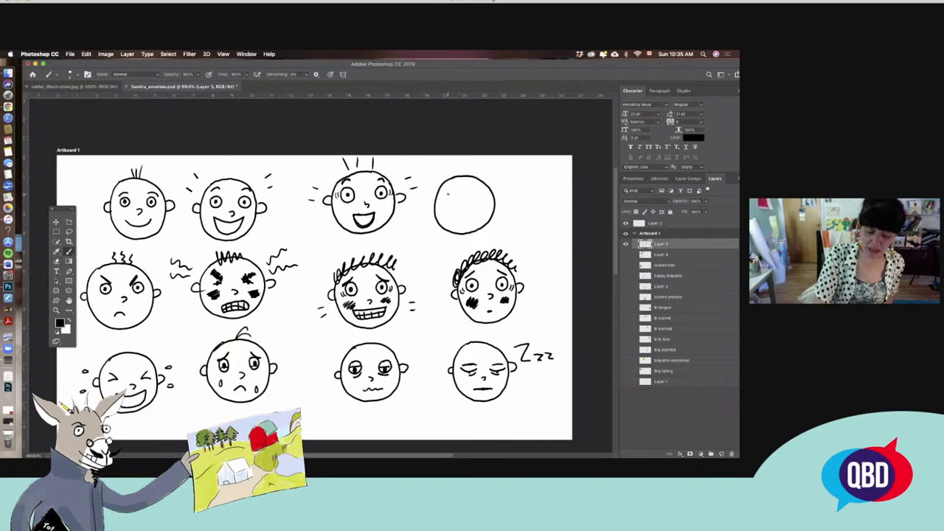
# Draw a frightened face in the upper-right circle with round eyes, eyebrows, a nose, a downturned open mouth, ears, side lines and upright hairs
pyautogui.moveTo(446, 194)
pyautogui.mouseDown()
pyautogui.moveTo(456, 200)
pyautogui.moveTo(451, 192)
pyautogui.moveTo(444, 202)
pyautogui.moveTo(456, 193)
pyautogui.moveTo(485, 200)
pyautogui.moveTo(476, 190)
pyautogui.mouseUp()
pyautogui.press('super+z')
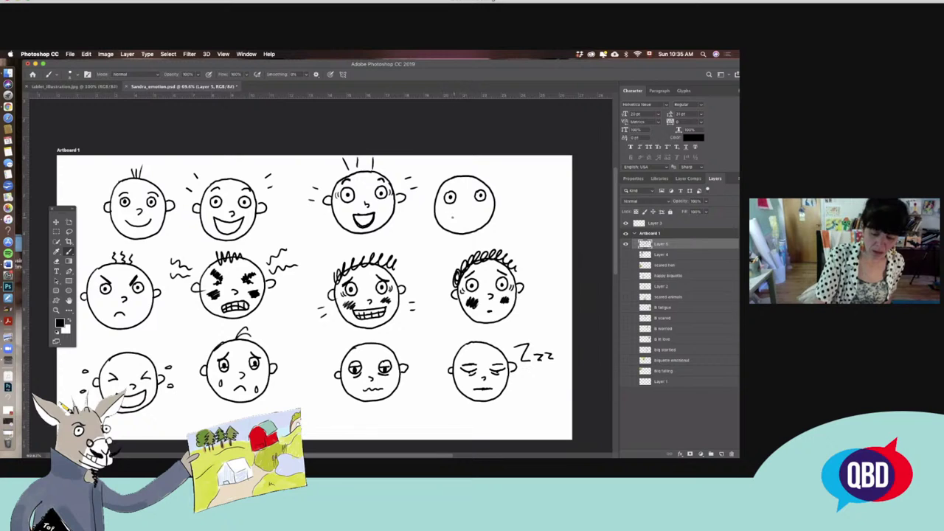
pyautogui.moveTo(452, 217)
pyautogui.mouseDown()
pyautogui.moveTo(472, 209)
pyautogui.moveTo(483, 221)
pyautogui.moveTo(448, 223)
pyautogui.mouseUp()
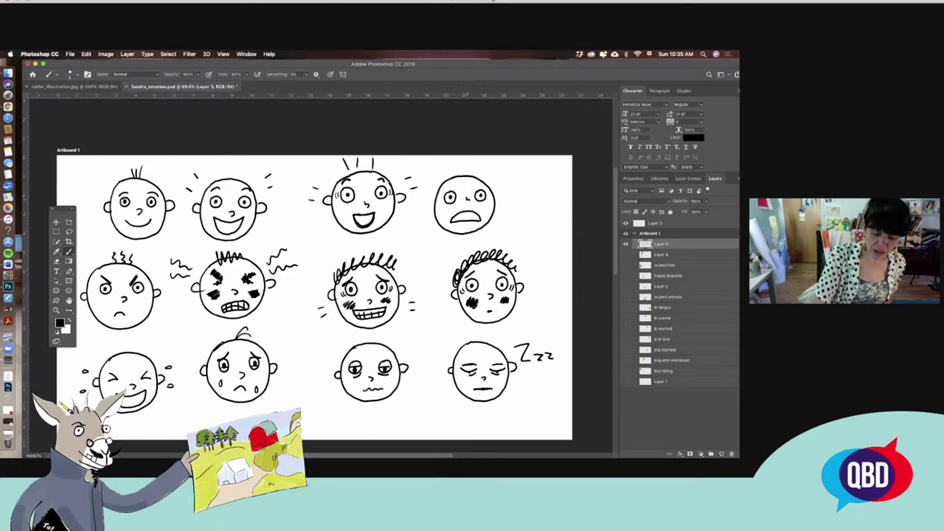
pyautogui.moveTo(443, 188); pyautogui.dragTo(454, 182)
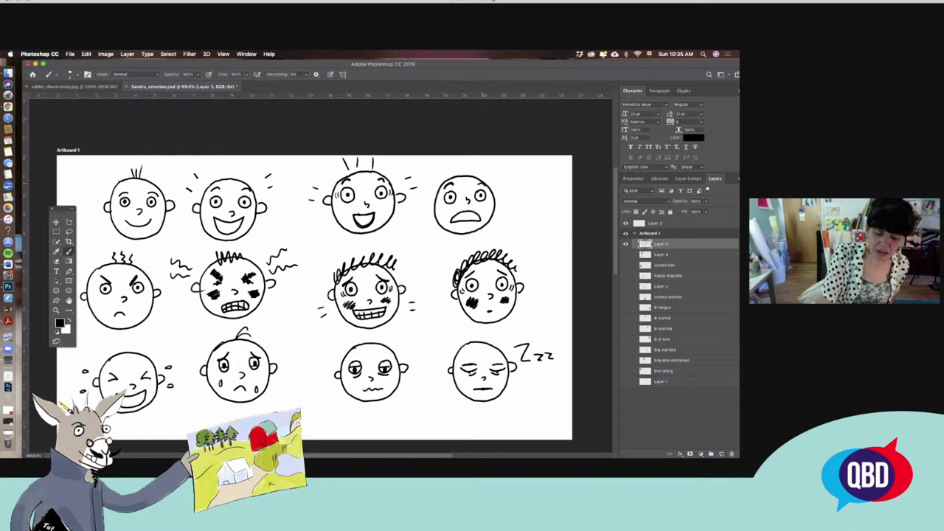
pyautogui.moveTo(440, 199); pyautogui.dragTo(429, 211)
pyautogui.moveTo(497, 196); pyautogui.dragTo(501, 206)
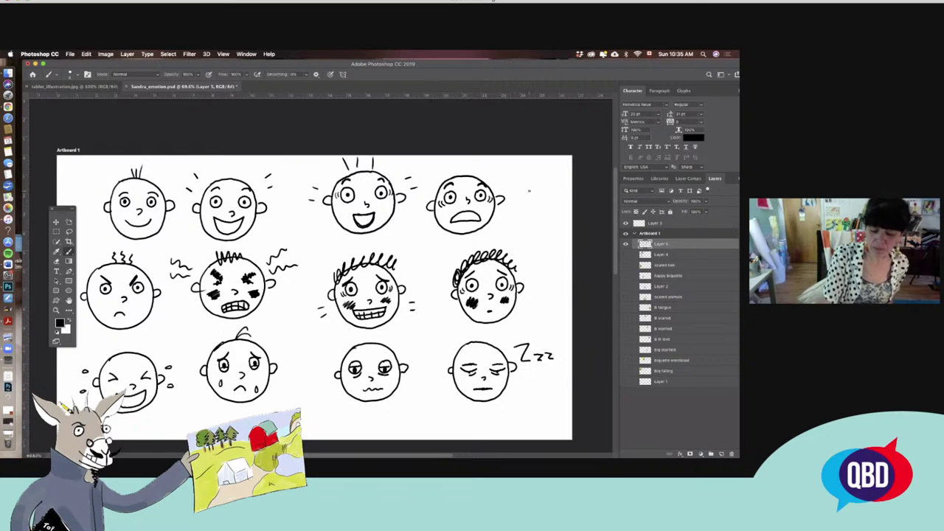
pyautogui.moveTo(441, 180)
pyautogui.mouseDown()
pyautogui.moveTo(436, 170)
pyautogui.moveTo(454, 159)
pyautogui.mouseUp()
pyautogui.moveTo(473, 174); pyautogui.dragTo(476, 161)
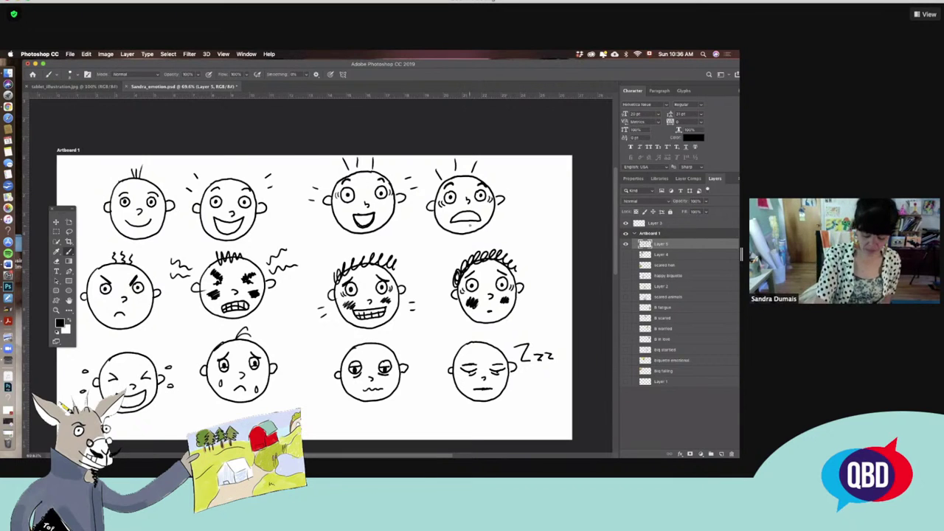
# Select the downturned mouth of the frightened upper-right face, delete it and clear the selection
pyautogui.press('l')
pyautogui.moveTo(488, 215)
pyautogui.mouseDown()
pyautogui.moveTo(474, 208)
pyautogui.moveTo(449, 221)
pyautogui.moveTo(476, 231)
pyautogui.moveTo(487, 214)
pyautogui.mouseUp()
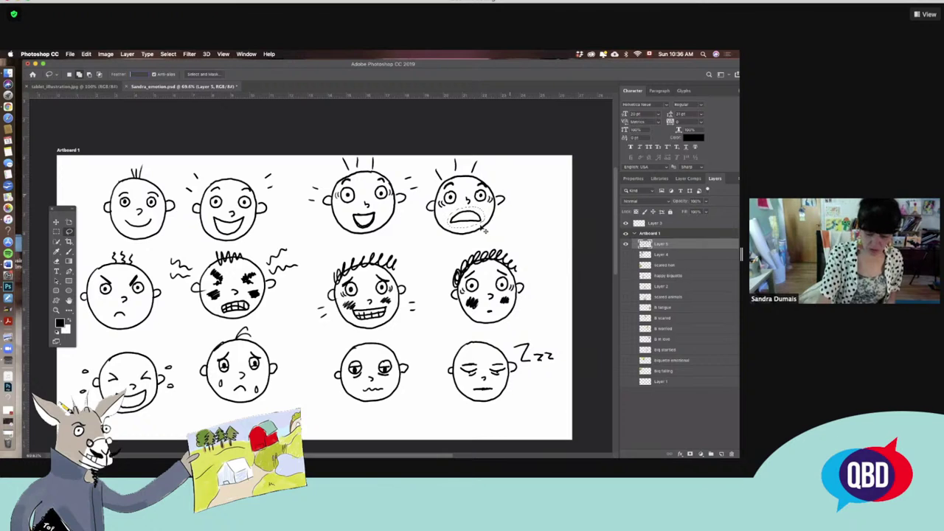
pyautogui.press('Delete')
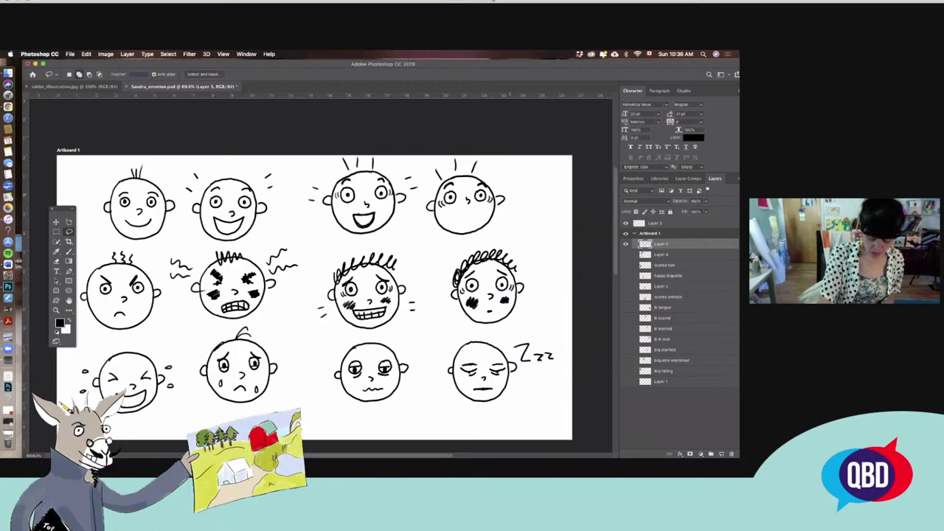
pyautogui.press('Delete')
pyautogui.press('Return')
pyautogui.press('v')
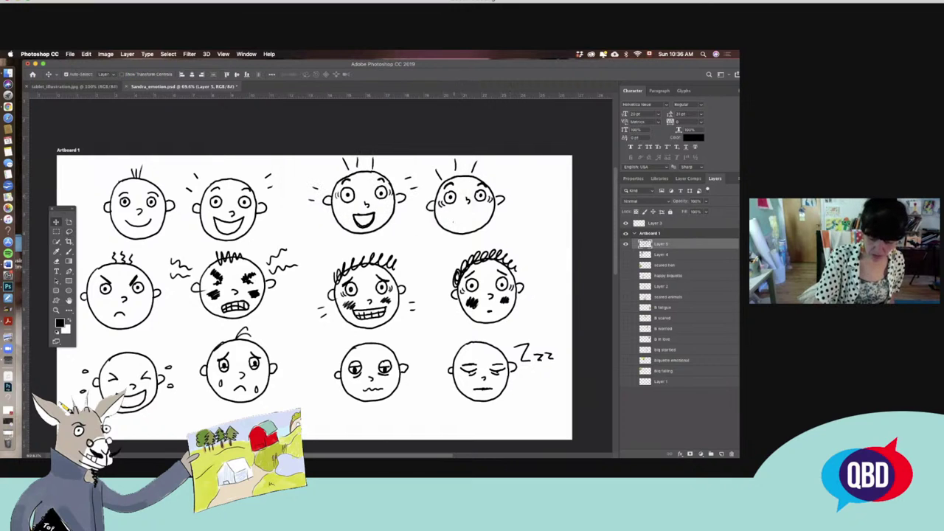
pyautogui.press('b')
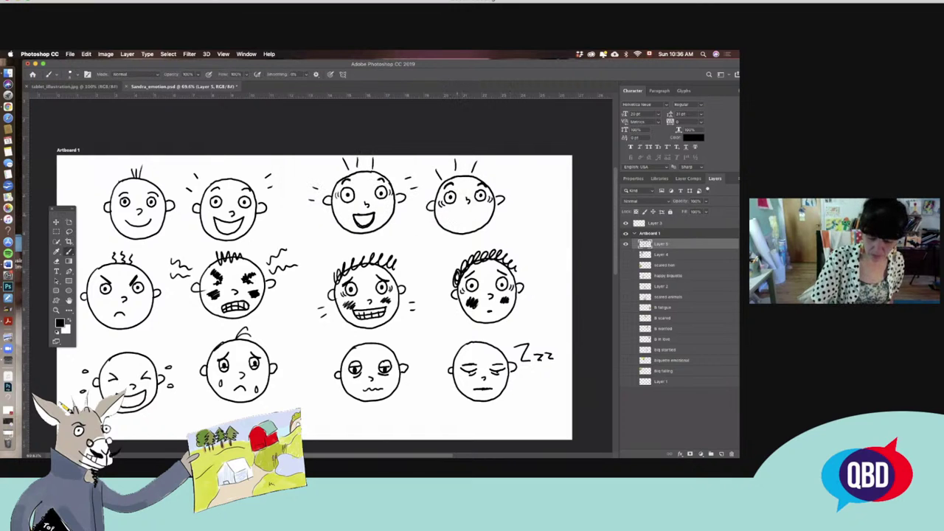
pyautogui.press('super+d')
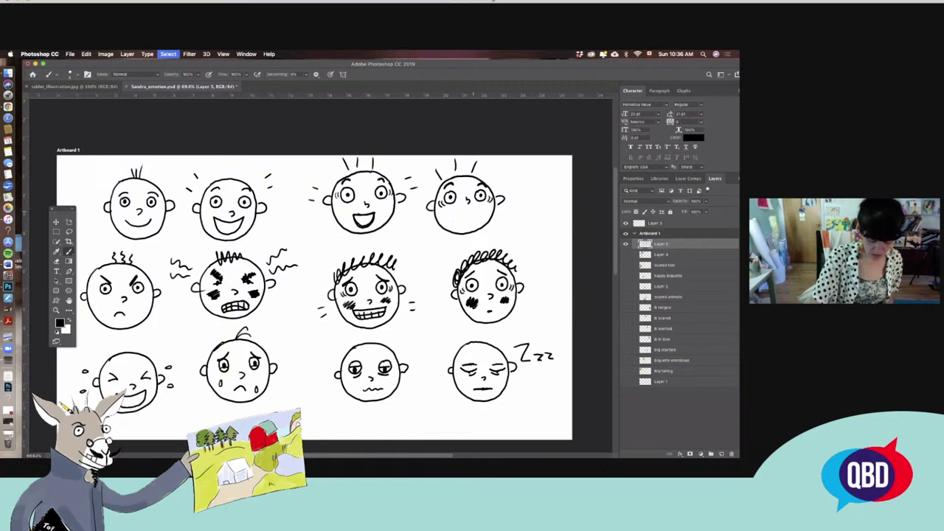
# Try several replacement mouths on the upper-right face, including a jagged zigzag one, and undo them
pyautogui.moveTo(449, 219)
pyautogui.mouseDown()
pyautogui.moveTo(478, 214)
pyautogui.moveTo(480, 228)
pyautogui.moveTo(462, 221)
pyautogui.moveTo(475, 219)
pyautogui.mouseUp()
pyautogui.press('super+z')
pyautogui.press('super+z')
pyautogui.press('super+z')
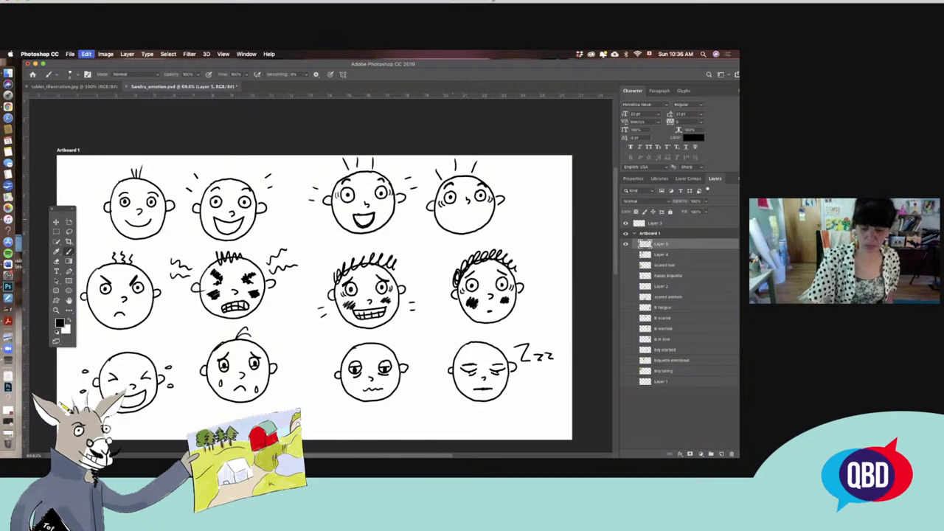
pyautogui.moveTo(452, 224)
pyautogui.mouseDown()
pyautogui.moveTo(476, 213)
pyautogui.moveTo(457, 221)
pyautogui.mouseUp()
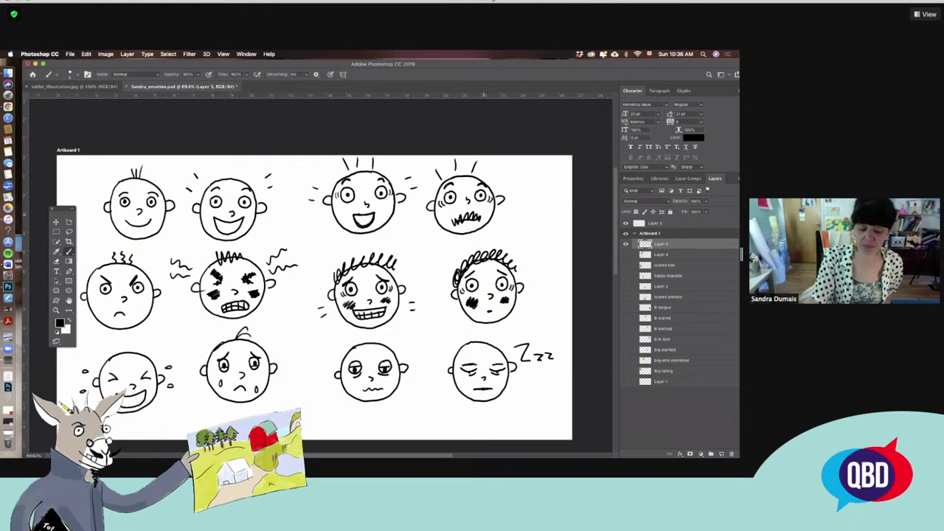
pyautogui.press('super+z')
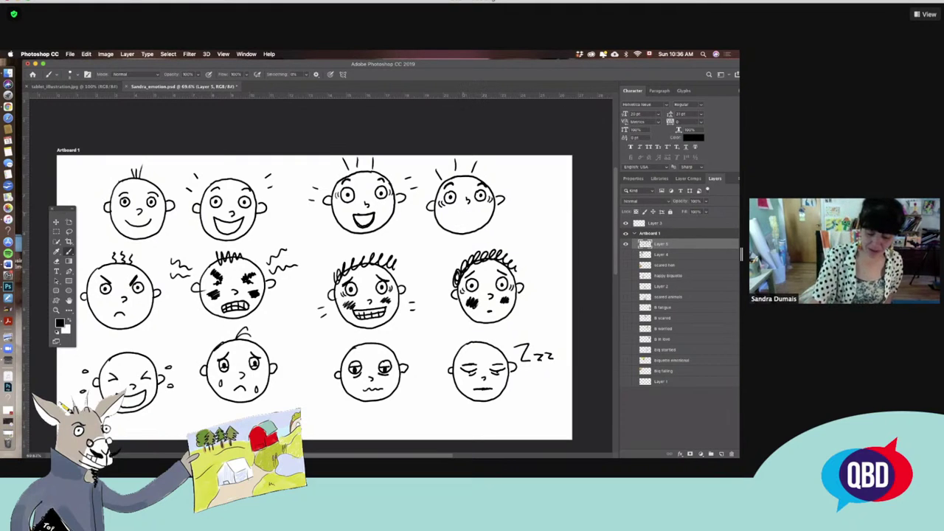
# Give the upper-right face an oval open mouth, a "Yikes!" speech bubble and redrawn pupils looking sideways
pyautogui.moveTo(461, 214)
pyautogui.mouseDown()
pyautogui.moveTo(460, 225)
pyautogui.moveTo(471, 223)
pyautogui.mouseUp()
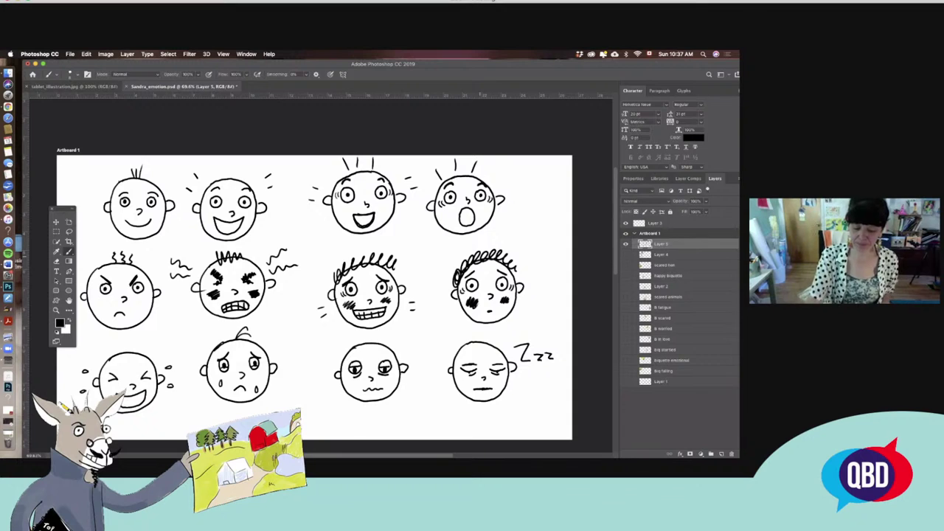
pyautogui.moveTo(547, 162)
pyautogui.mouseDown()
pyautogui.moveTo(514, 167)
pyautogui.moveTo(504, 194)
pyautogui.moveTo(540, 199)
pyautogui.moveTo(565, 190)
pyautogui.moveTo(559, 167)
pyautogui.moveTo(522, 181)
pyautogui.mouseUp()
pyautogui.moveTo(526, 173)
pyautogui.mouseDown()
pyautogui.moveTo(519, 187)
pyautogui.moveTo(532, 189)
pyautogui.mouseUp()
pyautogui.moveTo(540, 180)
pyautogui.mouseDown()
pyautogui.moveTo(540, 188)
pyautogui.moveTo(564, 184)
pyautogui.mouseUp()
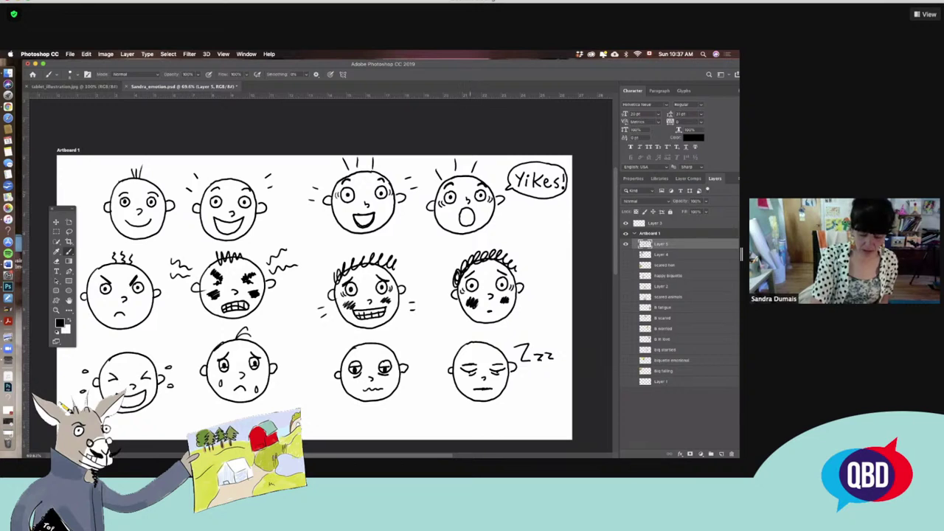
pyautogui.press('e')
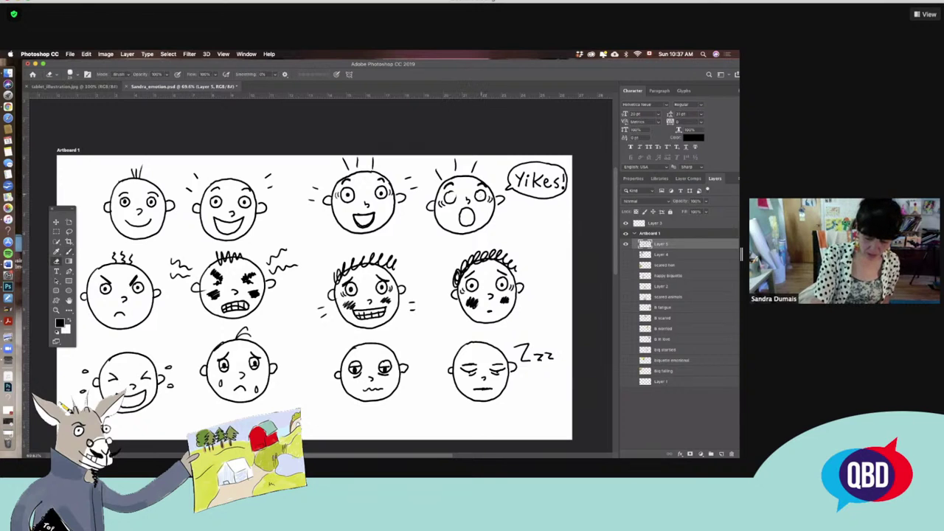
pyautogui.press('b')
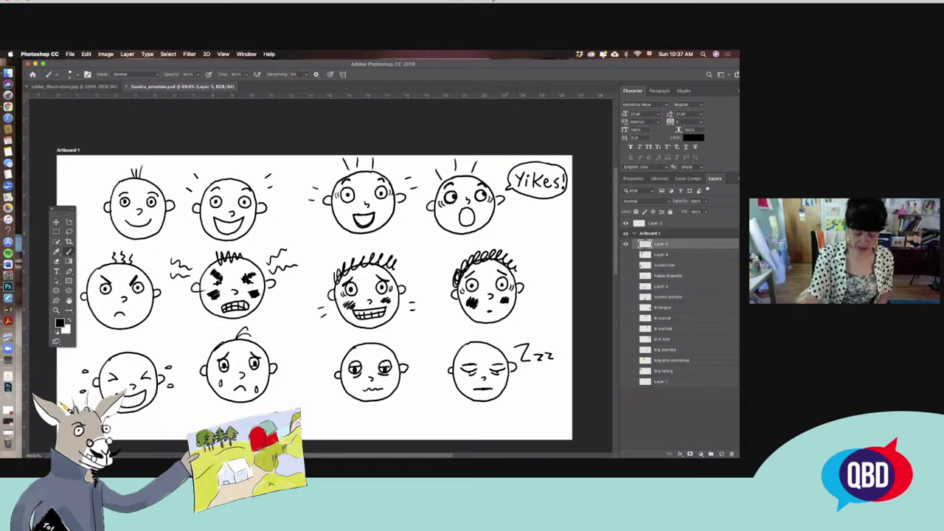
# Add a new empty layer above the layer holding the faces
pyautogui.press('v')
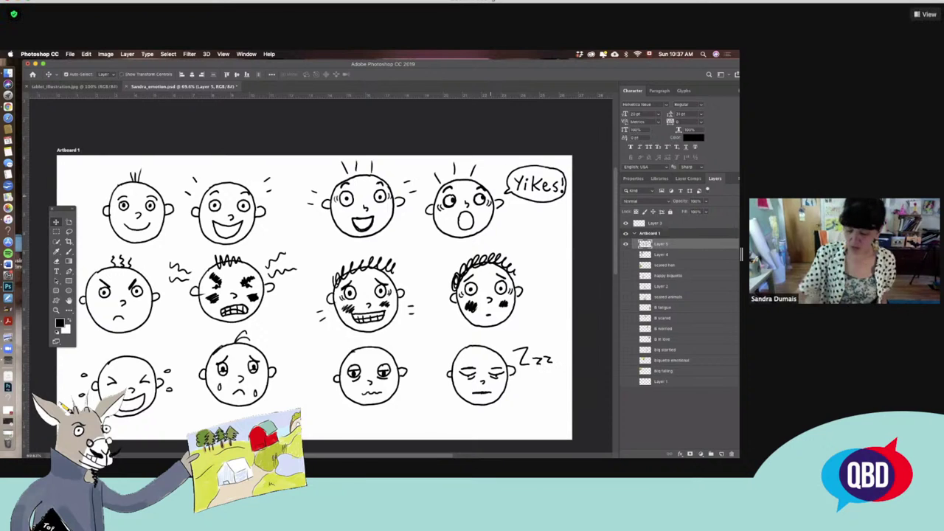
pyautogui.click(722, 453)
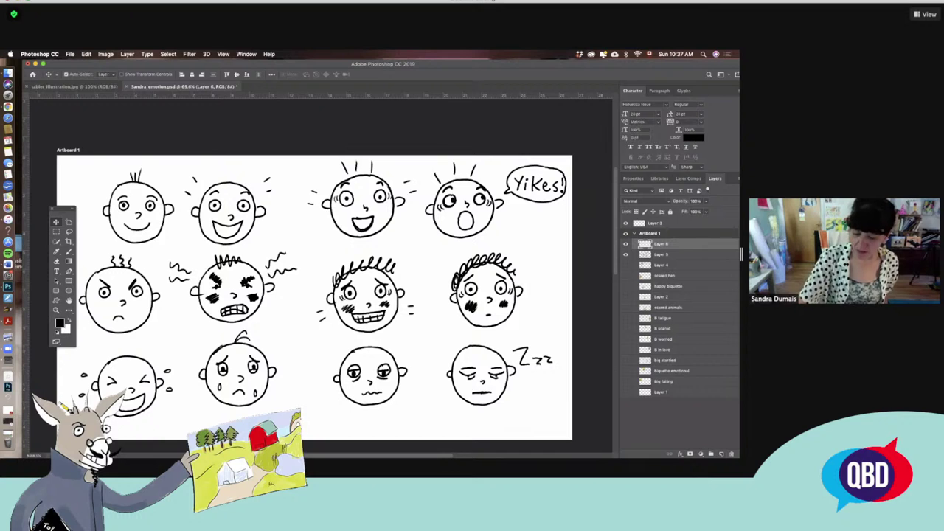
pyautogui.press('super+t')
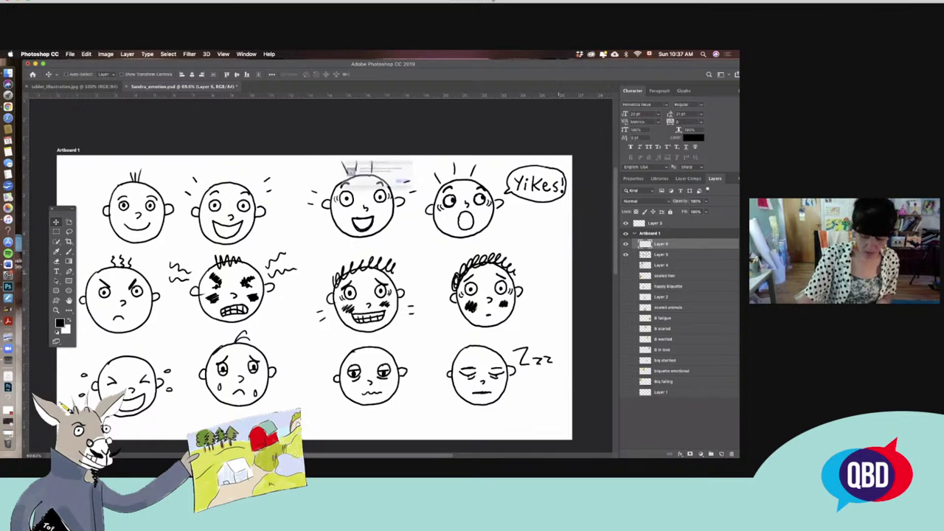
pyautogui.press('Return')
# Select Layer 5, scale all the faces down slightly and shift them left to free space along the artboard's right edge
pyautogui.click(661, 253)
pyautogui.press('super+t')
pyautogui.moveTo(567, 287); pyautogui.dragTo(543, 288)
pyautogui.moveTo(310, 287); pyautogui.dragTo(296, 294)
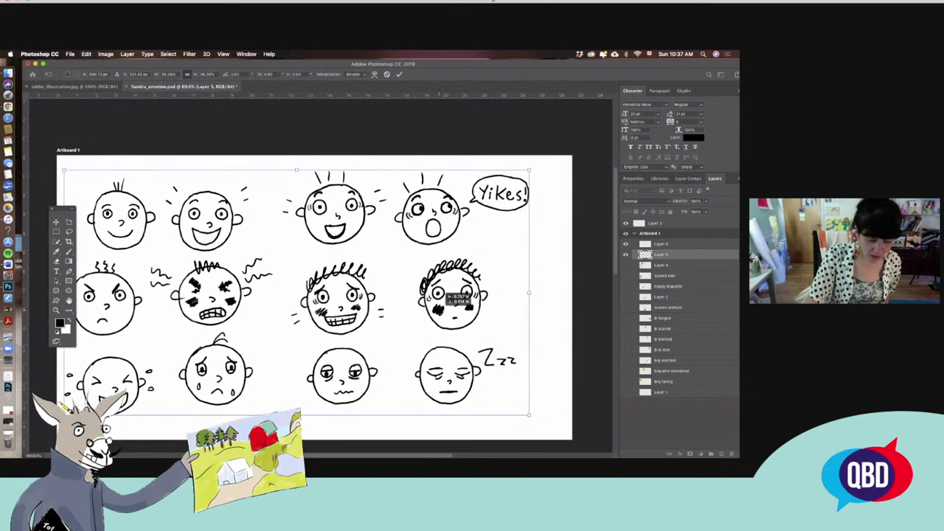
pyautogui.press('Return')
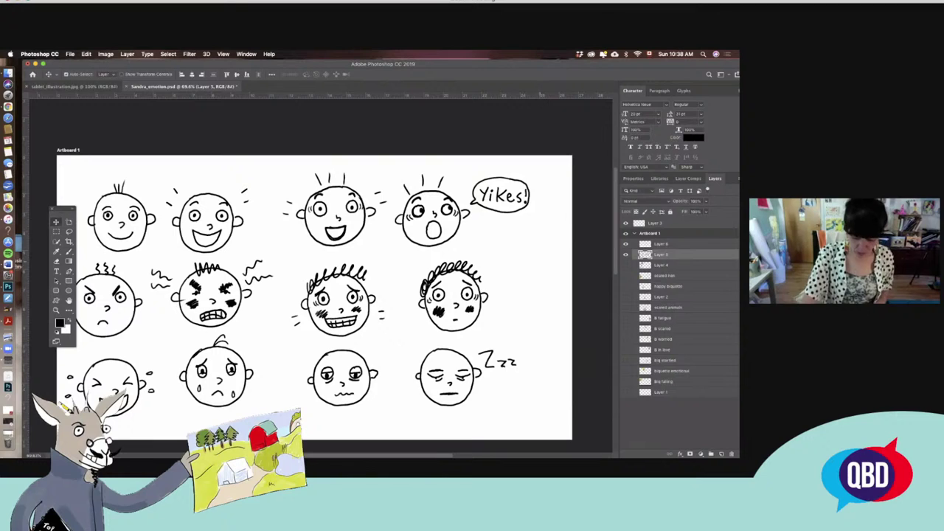
# Draw a love-struck face at the right end of the middle row with heart-shaped eyes, eyebrows, a nose, a wide smile and ears
pyautogui.moveTo(522, 257)
pyautogui.mouseDown()
pyautogui.moveTo(514, 306)
pyautogui.moveTo(538, 312)
pyautogui.moveTo(560, 291)
pyautogui.moveTo(559, 265)
pyautogui.moveTo(515, 254)
pyautogui.moveTo(506, 269)
pyautogui.moveTo(505, 297)
pyautogui.moveTo(537, 313)
pyautogui.moveTo(551, 305)
pyautogui.moveTo(563, 268)
pyautogui.moveTo(557, 298)
pyautogui.moveTo(563, 269)
pyautogui.moveTo(527, 248)
pyautogui.mouseUp()
pyautogui.press('super+z')
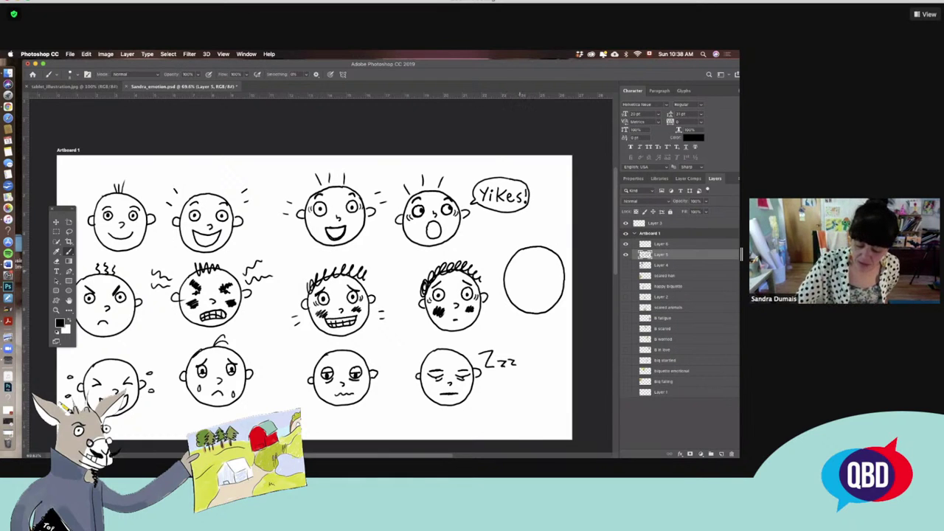
pyautogui.moveTo(518, 270); pyautogui.dragTo(549, 279)
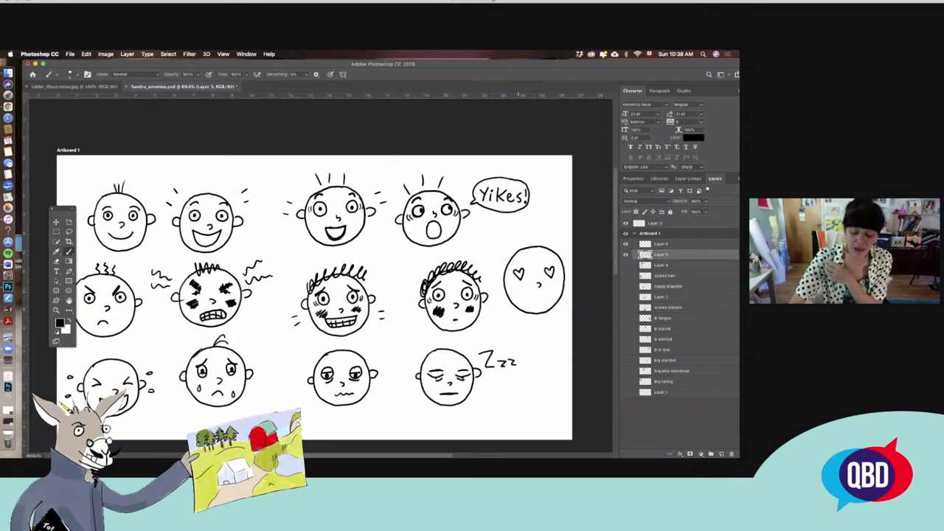
pyautogui.moveTo(521, 292); pyautogui.dragTo(550, 297)
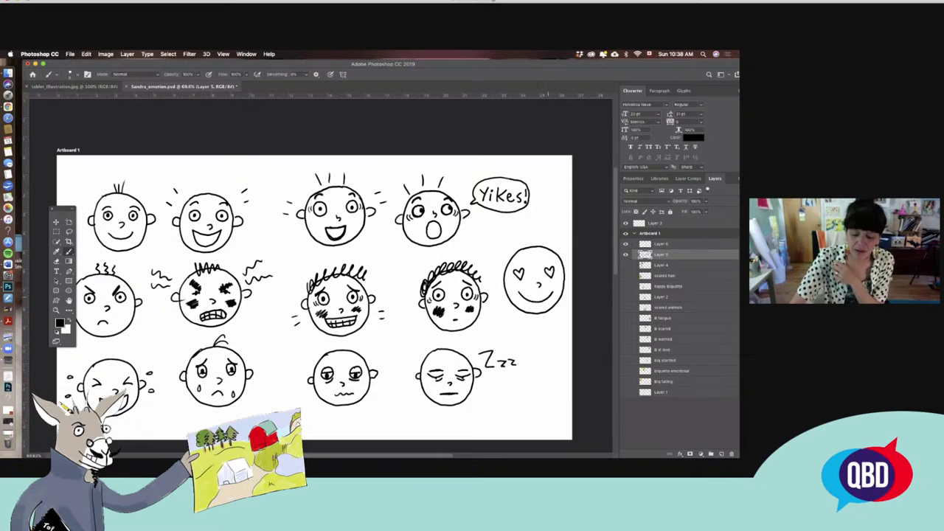
pyautogui.moveTo(504, 274); pyautogui.dragTo(505, 286)
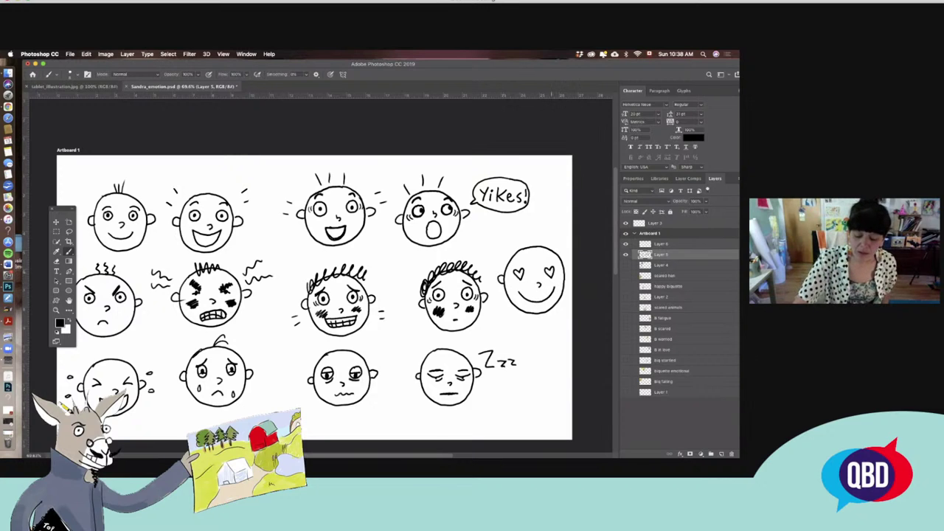
pyautogui.moveTo(566, 272); pyautogui.dragTo(567, 283)
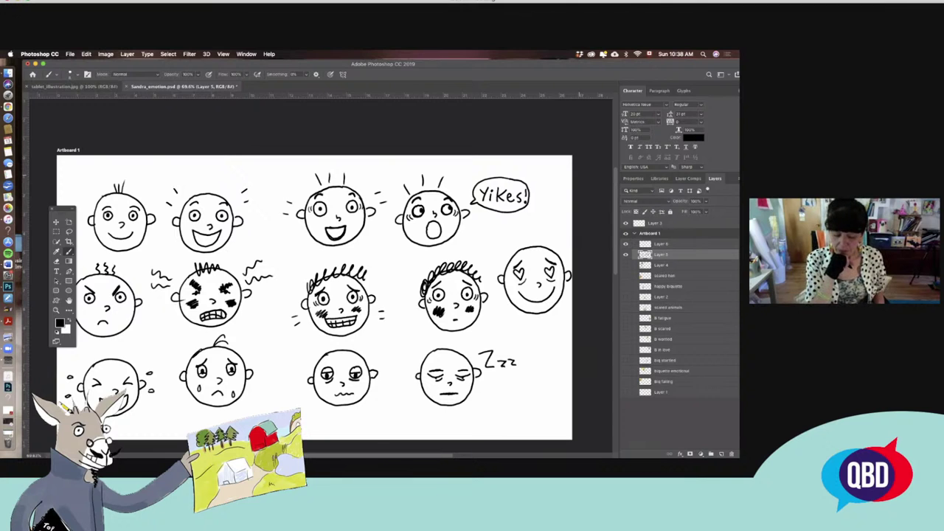
# Draw two outlined and two filled hearts floating above the love-struck face in the middle row
pyautogui.moveTo(500, 237)
pyautogui.mouseDown()
pyautogui.moveTo(503, 251)
pyautogui.moveTo(507, 233)
pyautogui.moveTo(504, 248)
pyautogui.mouseUp()
pyautogui.moveTo(552, 225); pyautogui.dragTo(555, 241)
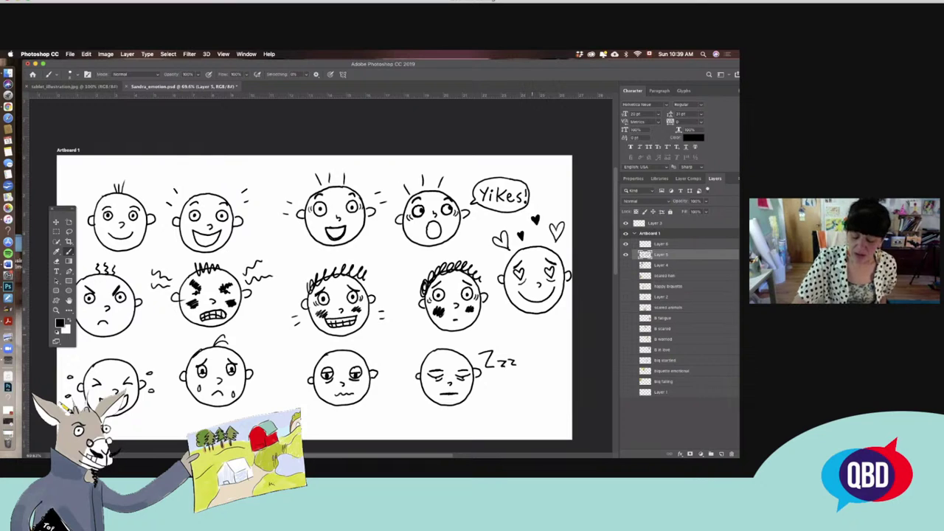
# Select the sleeping face with its Zzz lettering and move it up and left to make room in the bottom row
pyautogui.press('l')
pyautogui.moveTo(497, 338)
pyautogui.mouseDown()
pyautogui.moveTo(436, 337)
pyautogui.moveTo(422, 409)
pyautogui.moveTo(508, 412)
pyautogui.moveTo(527, 351)
pyautogui.moveTo(498, 340)
pyautogui.mouseUp()
pyautogui.press('v')
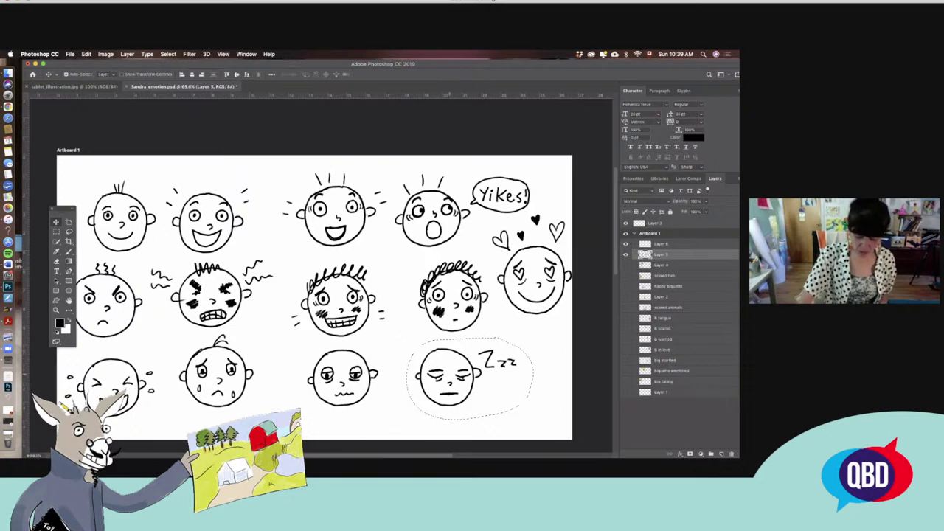
pyautogui.moveTo(446, 376); pyautogui.dragTo(417, 360)
pyautogui.press('super+d')
pyautogui.press('b')
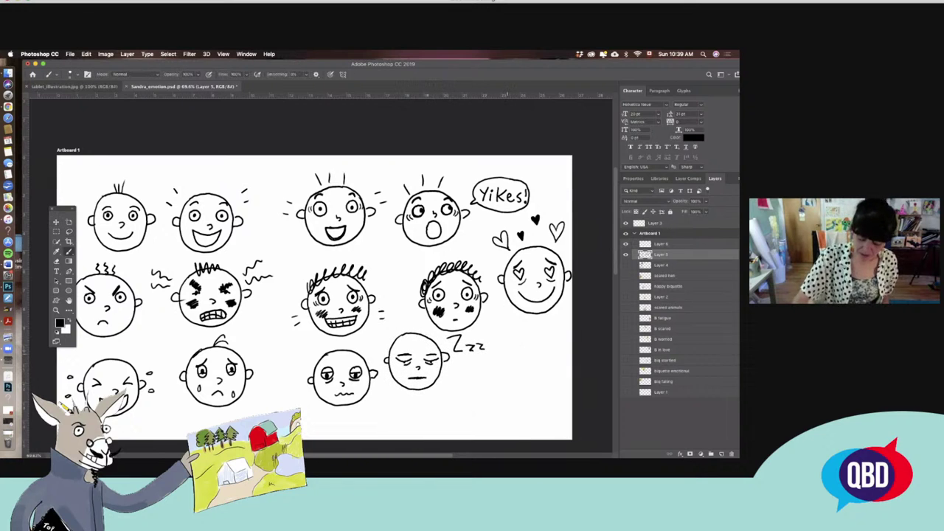
# Draw a gloomy face at the right end of the bottom row with ears, heavy-lidded eyes, a nose, a small frown and a dark scribble overhead
pyautogui.moveTo(507, 350)
pyautogui.mouseDown()
pyautogui.moveTo(499, 382)
pyautogui.moveTo(525, 399)
pyautogui.moveTo(552, 373)
pyautogui.moveTo(532, 343)
pyautogui.moveTo(509, 347)
pyautogui.moveTo(494, 376)
pyautogui.mouseUp()
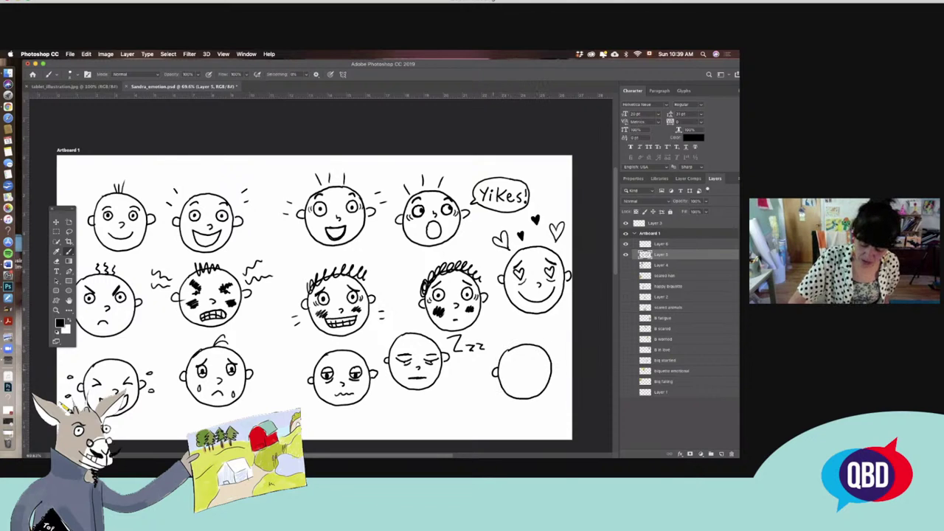
pyautogui.moveTo(554, 364); pyautogui.dragTo(556, 375)
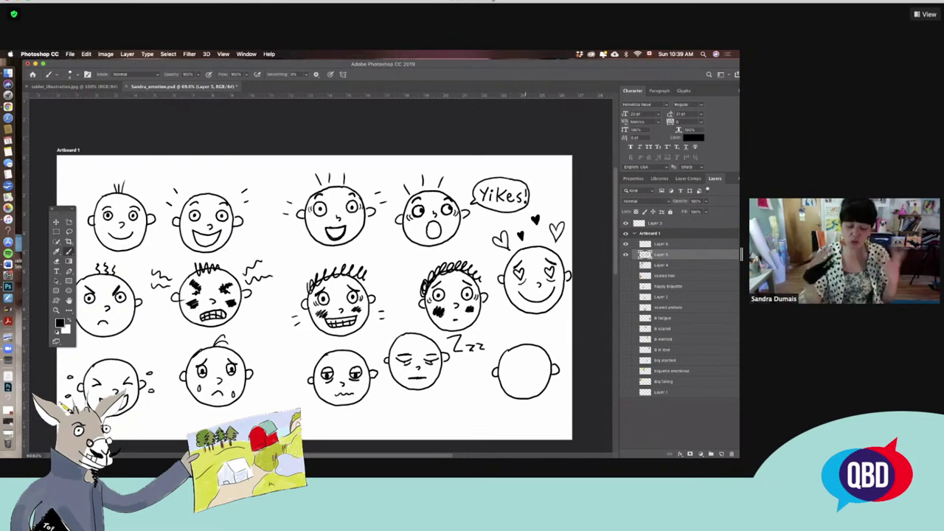
pyautogui.moveTo(502, 334)
pyautogui.mouseDown()
pyautogui.moveTo(556, 334)
pyautogui.moveTo(493, 341)
pyautogui.mouseUp()
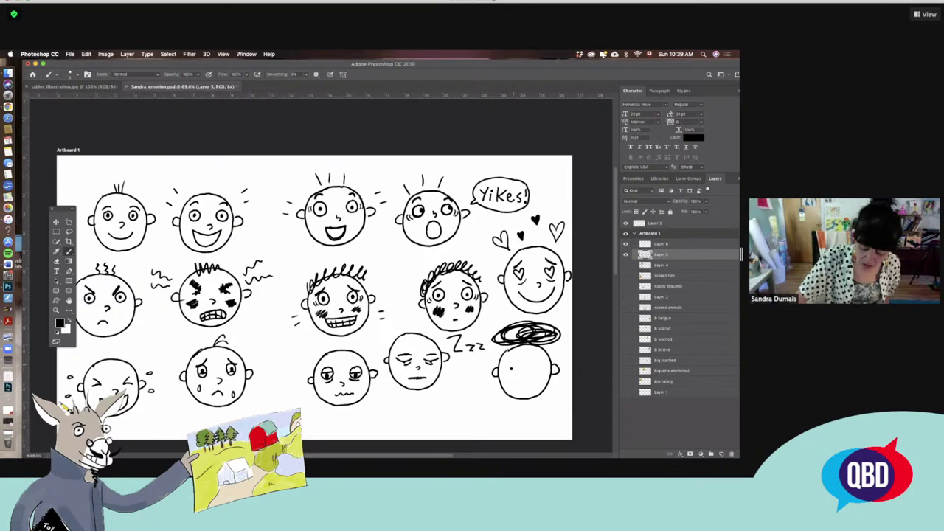
pyautogui.moveTo(508, 371); pyautogui.dragTo(542, 363)
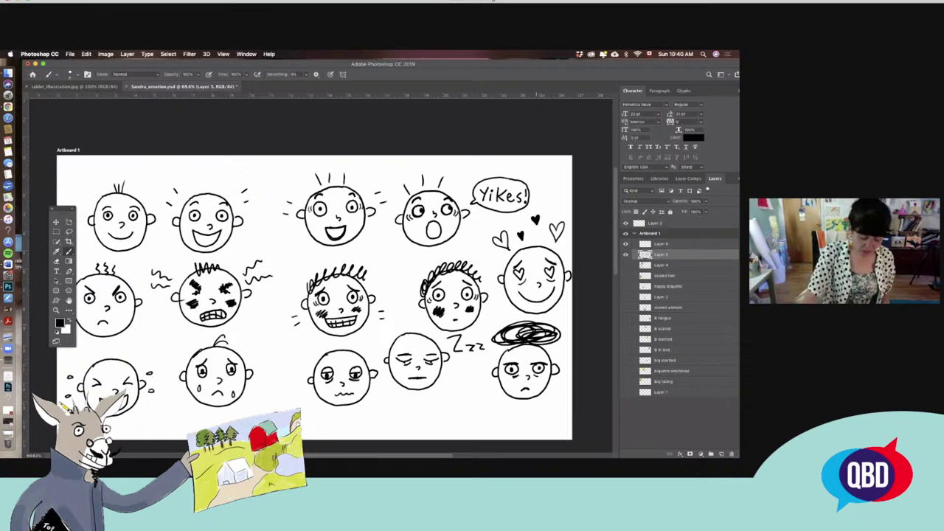
# Replace the dark scribble above the gloomy face with an outlined puffy cloud and raindrops falling onto the head
pyautogui.press('e')
pyautogui.moveTo(525, 324)
pyautogui.mouseDown()
pyautogui.moveTo(503, 337)
pyautogui.moveTo(557, 339)
pyautogui.moveTo(538, 329)
pyautogui.moveTo(559, 323)
pyautogui.moveTo(507, 332)
pyautogui.moveTo(552, 334)
pyautogui.moveTo(544, 319)
pyautogui.moveTo(520, 317)
pyautogui.mouseUp()
pyautogui.press('b')
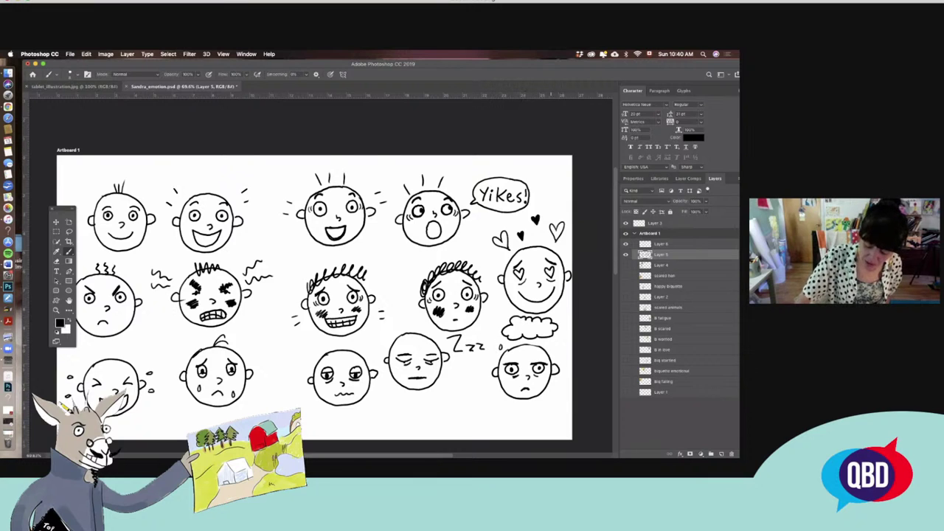
pyautogui.moveTo(540, 342)
pyautogui.mouseDown()
pyautogui.moveTo(517, 350)
pyautogui.moveTo(529, 350)
pyautogui.mouseUp()
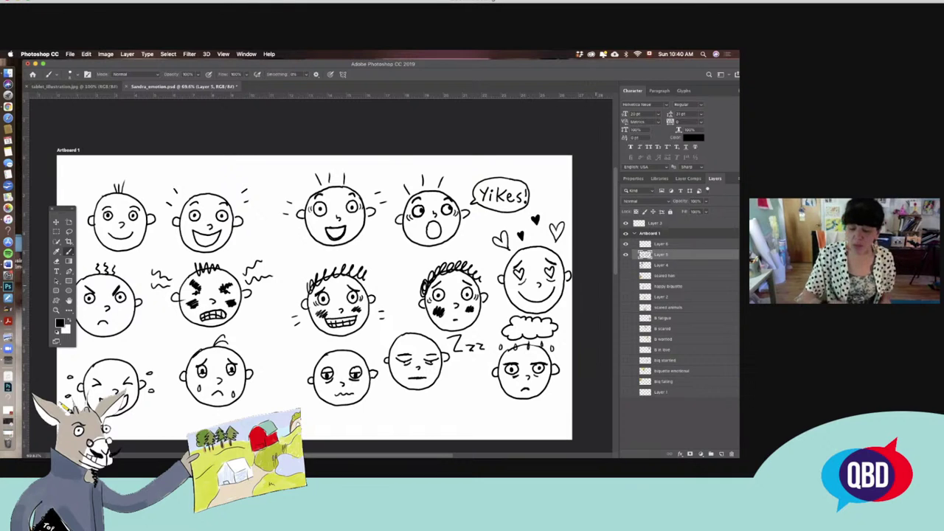
pyautogui.press('e')
pyautogui.moveTo(529, 344); pyautogui.dragTo(530, 350)
pyautogui.press('b')
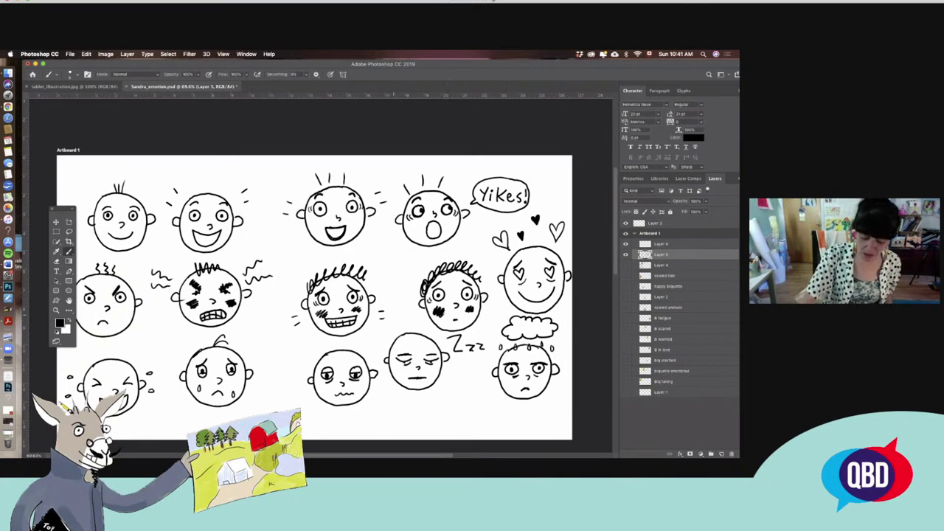
# Draw a loose circle around the sleeping face and another around the first smiling face in the top row
pyautogui.moveTo(396, 322)
pyautogui.mouseDown()
pyautogui.moveTo(381, 359)
pyautogui.moveTo(398, 396)
pyautogui.moveTo(450, 383)
pyautogui.moveTo(457, 340)
pyautogui.moveTo(399, 322)
pyautogui.mouseUp()
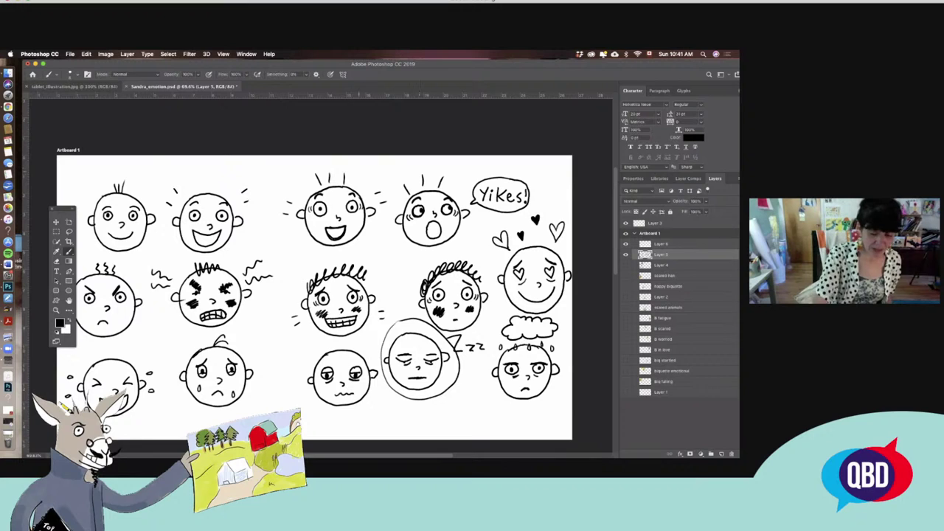
pyautogui.moveTo(122, 173)
pyautogui.mouseDown()
pyautogui.moveTo(99, 180)
pyautogui.moveTo(84, 245)
pyautogui.moveTo(146, 266)
pyautogui.moveTo(171, 215)
pyautogui.moveTo(140, 177)
pyautogui.moveTo(101, 175)
pyautogui.mouseUp()
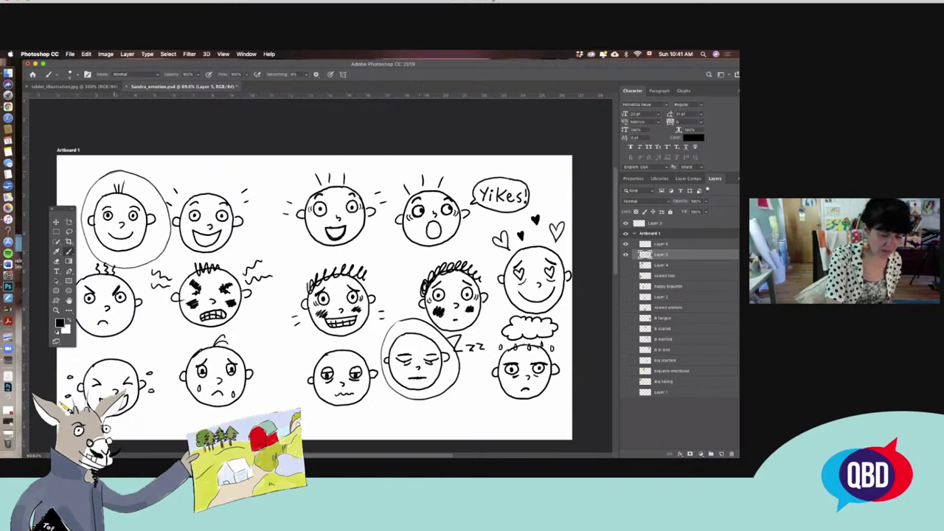
pyautogui.moveTo(103, 260); pyautogui.dragTo(130, 269)
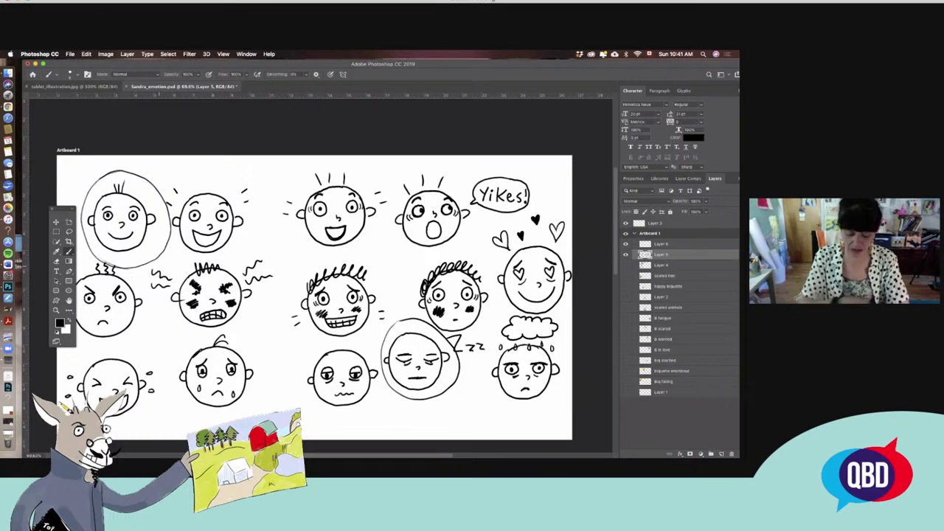
# Select the circled sleeping face and move it slightly down, away from the face above it
pyautogui.press('l')
pyautogui.moveTo(412, 301)
pyautogui.mouseDown()
pyautogui.moveTo(463, 333)
pyautogui.moveTo(489, 369)
pyautogui.moveTo(394, 410)
pyautogui.moveTo(379, 361)
pyautogui.moveTo(405, 308)
pyautogui.mouseUp()
pyautogui.press('v')
pyautogui.moveTo(439, 346); pyautogui.dragTo(441, 355)
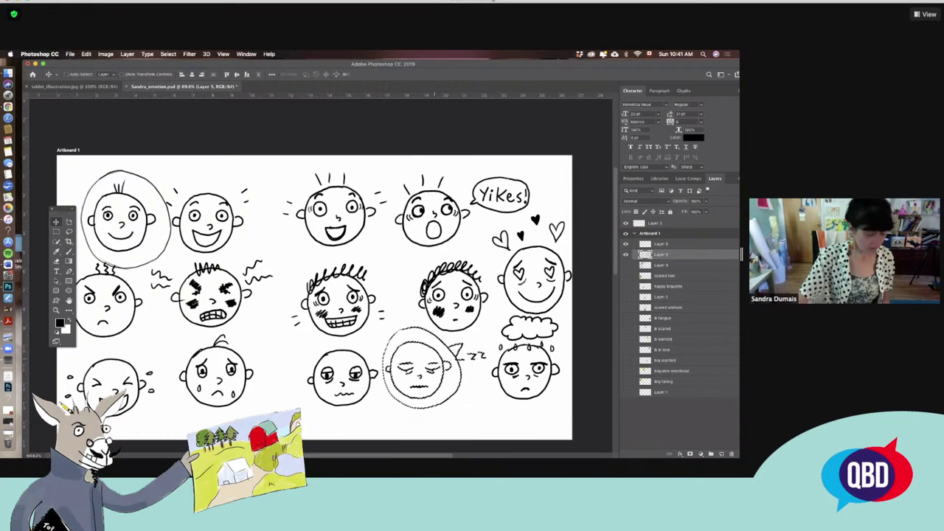
pyautogui.press('super+d')
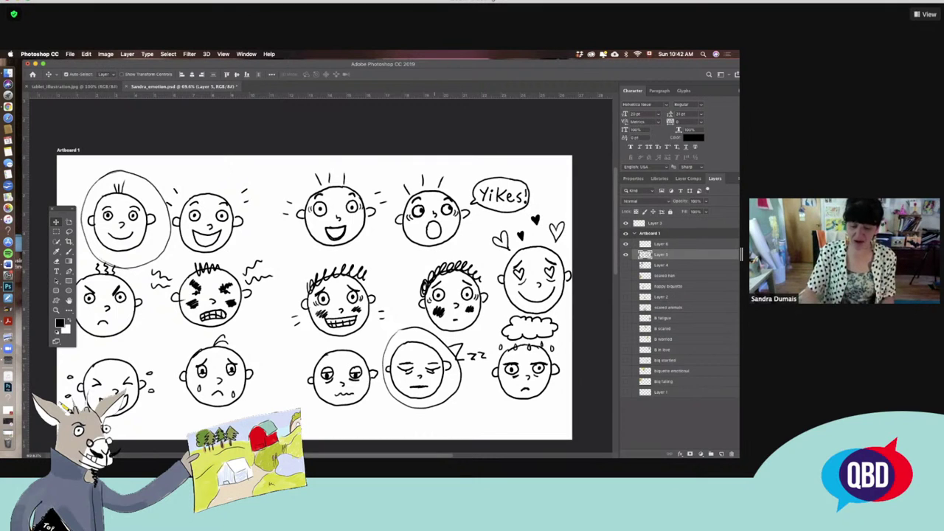
# Hide Layer 5 with the faces and add a new empty layer above Layer 6
pyautogui.press('super+comma')
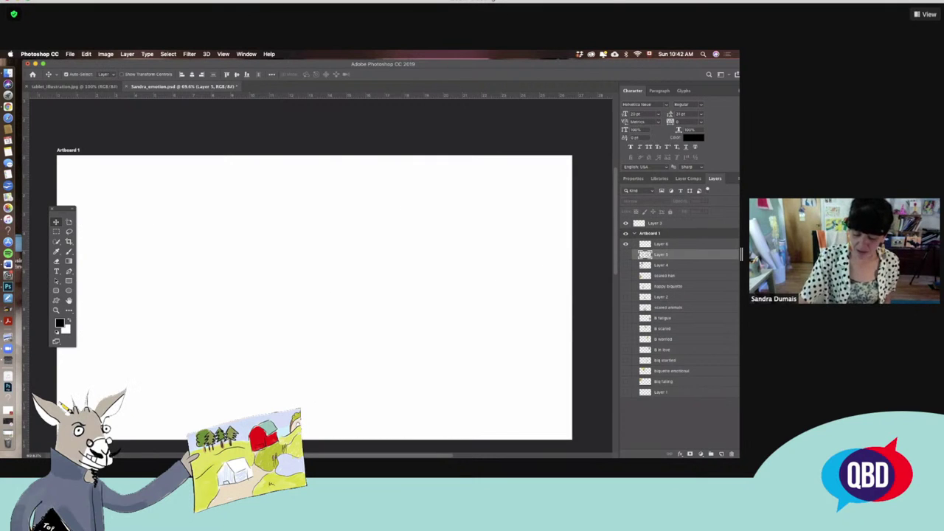
pyautogui.press('b')
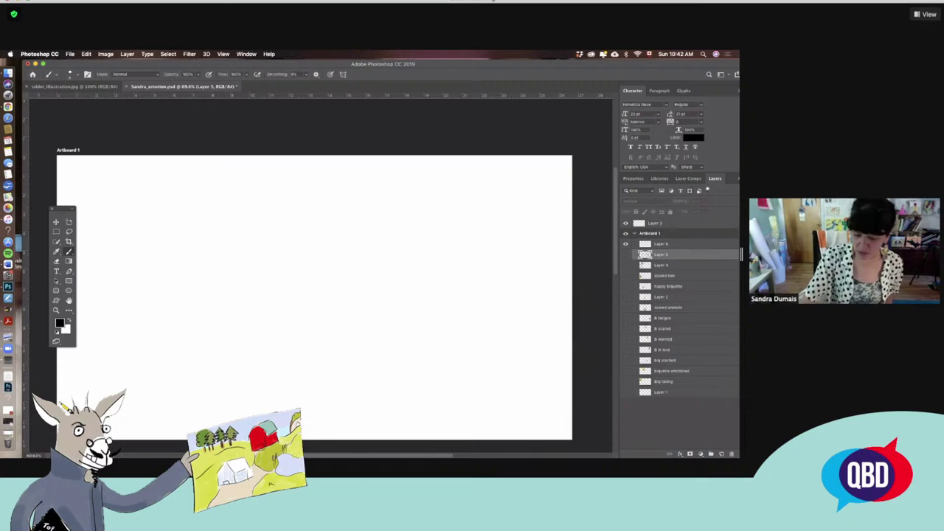
pyautogui.click(640, 245)
pyautogui.press('super+shift+alt+n')
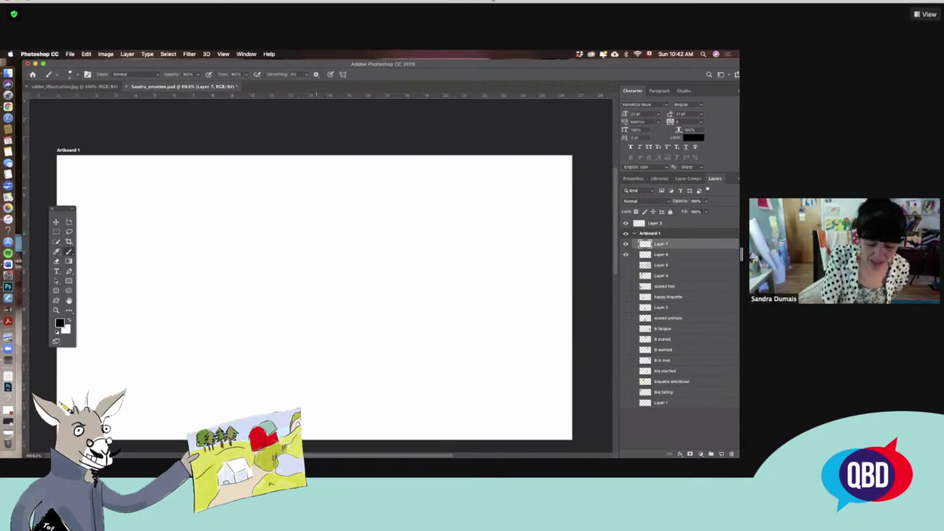
# Draw a left-facing dog's head with a dotted muzzle, closed eye and folded ears, plus a rough back line and front leg
pyautogui.moveTo(313, 188)
pyautogui.mouseDown()
pyautogui.moveTo(259, 209)
pyautogui.moveTo(266, 221)
pyautogui.moveTo(306, 232)
pyautogui.mouseUp()
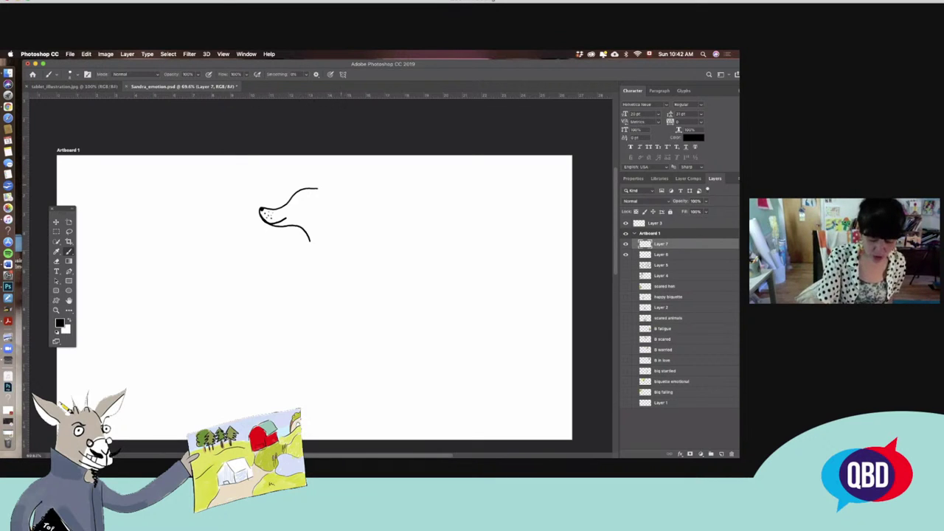
pyautogui.moveTo(319, 183)
pyautogui.mouseDown()
pyautogui.moveTo(332, 177)
pyautogui.moveTo(332, 193)
pyautogui.moveTo(318, 171)
pyautogui.mouseUp()
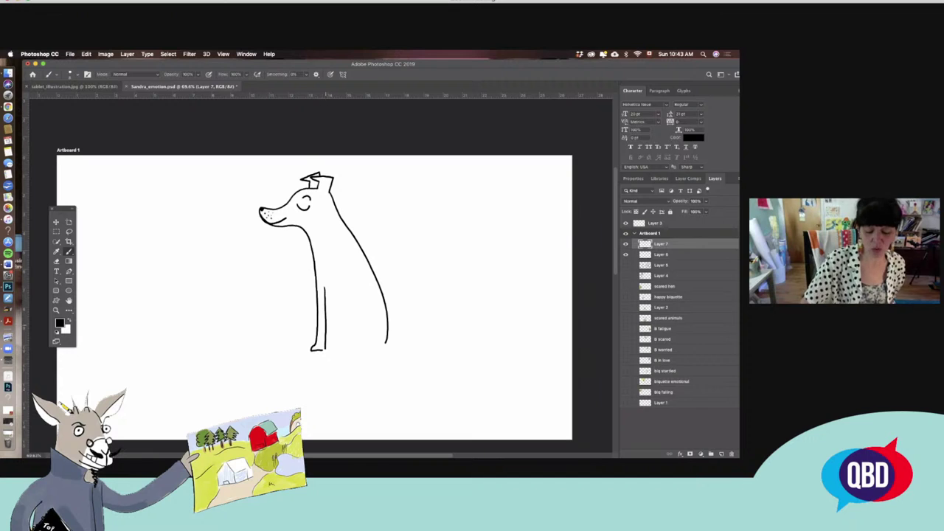
# Erase the dog's back line and front leg, keeping the head and the start of the neck
pyautogui.press('e')
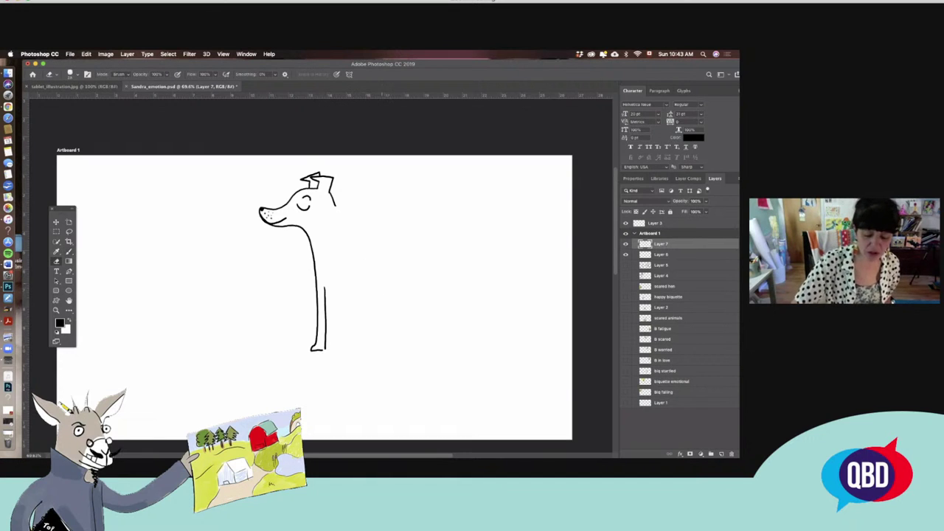
pyautogui.moveTo(312, 247); pyautogui.dragTo(317, 352)
pyautogui.moveTo(325, 287); pyautogui.dragTo(325, 351)
pyautogui.press('b')
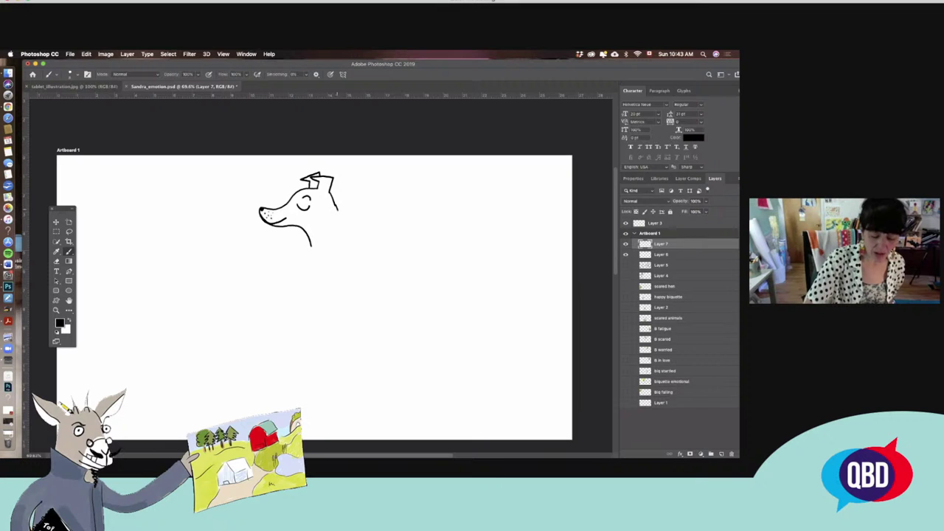
# Redraw the dog's sitting body slimmer, with a curved back, chest, haunch, hind paws and one straight front leg
pyautogui.moveTo(340, 220); pyautogui.dragTo(362, 332)
pyautogui.press('e')
pyautogui.press('b')
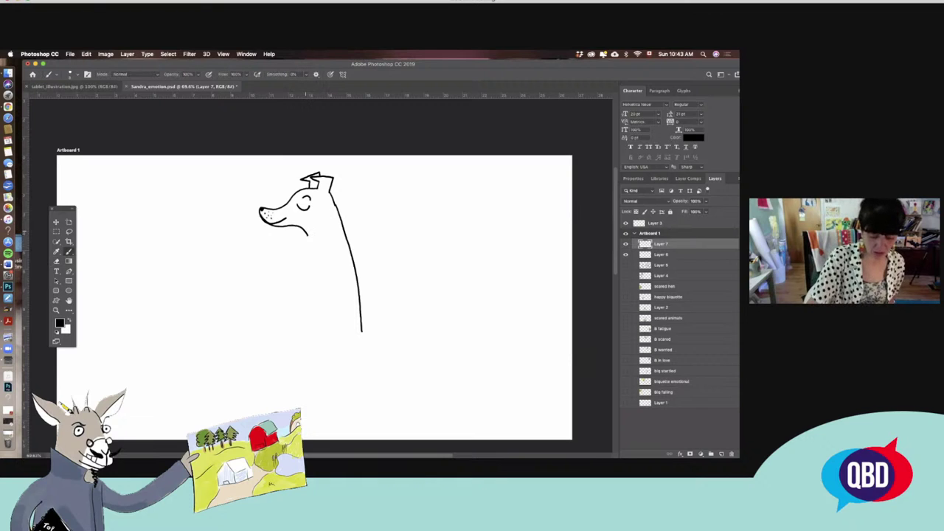
pyautogui.moveTo(308, 238)
pyautogui.mouseDown()
pyautogui.moveTo(315, 304)
pyautogui.moveTo(334, 330)
pyautogui.moveTo(337, 322)
pyautogui.moveTo(342, 342)
pyautogui.moveTo(332, 349)
pyautogui.moveTo(361, 344)
pyautogui.moveTo(361, 331)
pyautogui.moveTo(325, 350)
pyautogui.mouseUp()
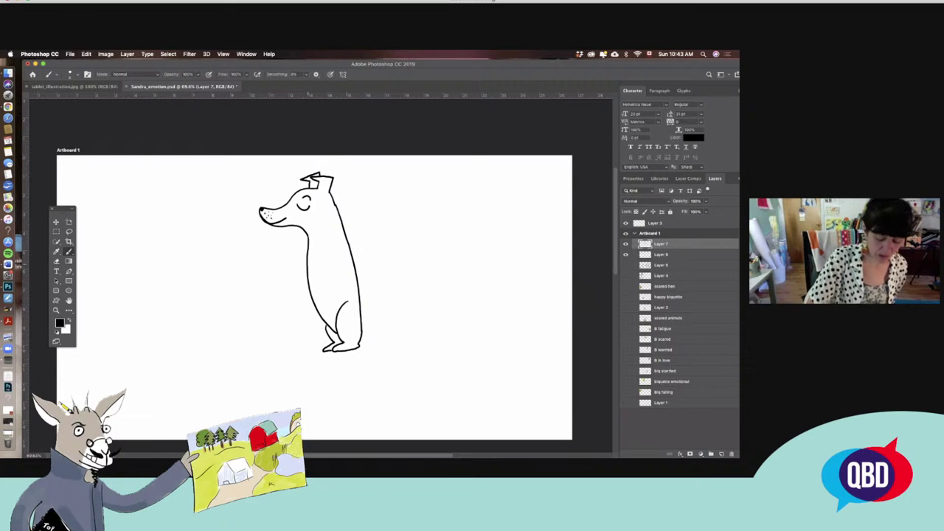
pyautogui.moveTo(310, 289)
pyautogui.mouseDown()
pyautogui.moveTo(304, 350)
pyautogui.moveTo(315, 349)
pyautogui.moveTo(317, 308)
pyautogui.mouseUp()
pyautogui.press('e')
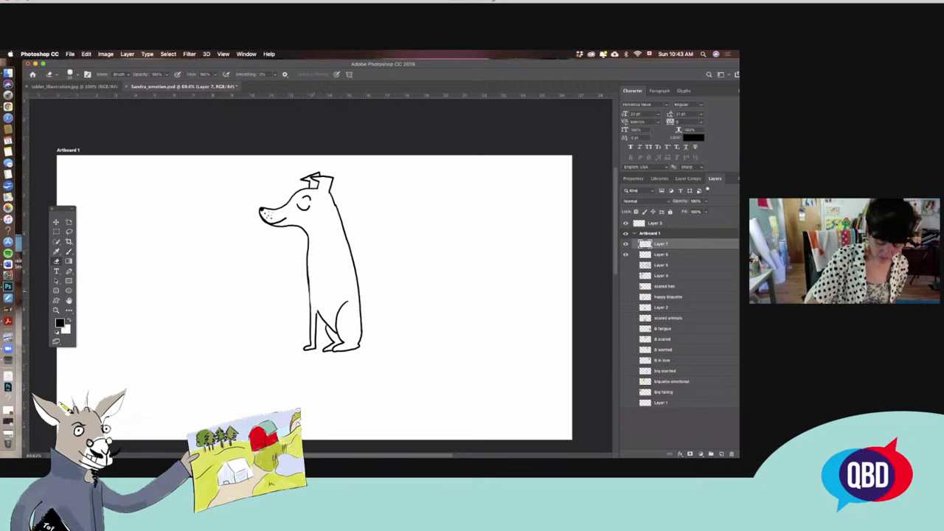
pyautogui.press('b')
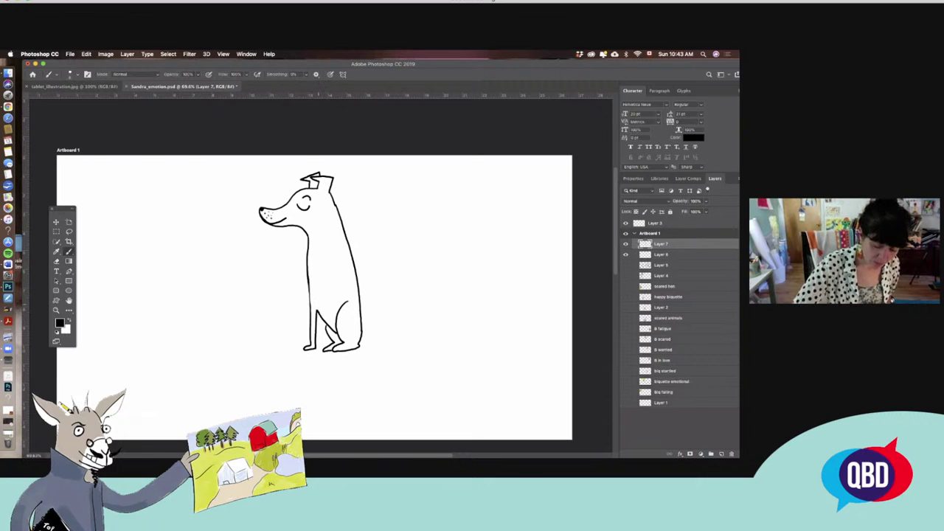
# Add a spiral curled tail behind the dog and a second front leg beside the first
pyautogui.moveTo(361, 326)
pyautogui.mouseDown()
pyautogui.moveTo(376, 324)
pyautogui.moveTo(399, 292)
pyautogui.moveTo(378, 293)
pyautogui.moveTo(391, 299)
pyautogui.moveTo(373, 291)
pyautogui.moveTo(400, 277)
pyautogui.moveTo(395, 320)
pyautogui.moveTo(373, 332)
pyautogui.moveTo(362, 322)
pyautogui.mouseUp()
pyautogui.press('e')
pyautogui.press('b')
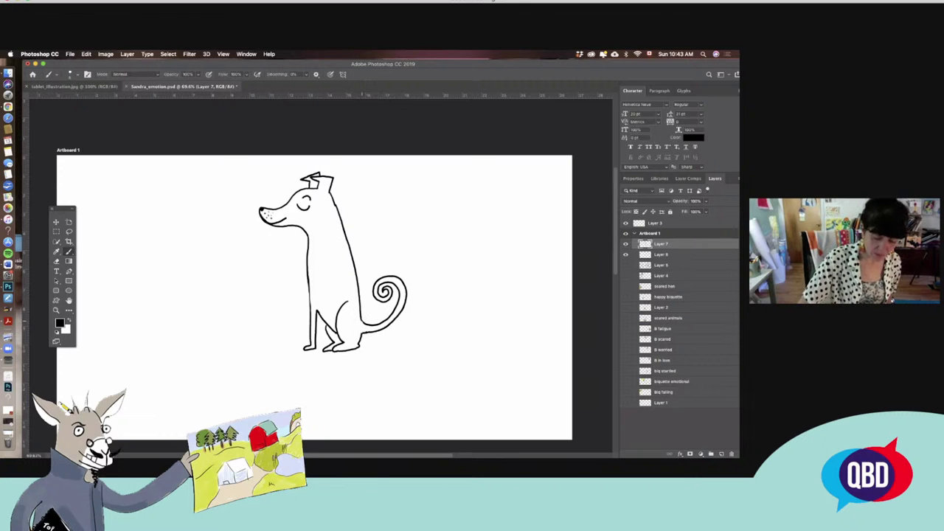
pyautogui.moveTo(308, 283); pyautogui.dragTo(306, 340)
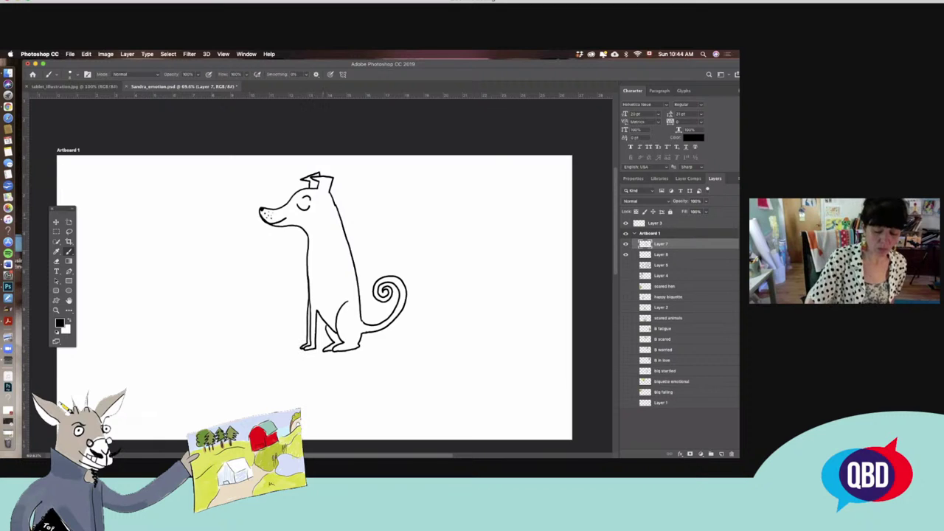
# Draw a knotted bandana around the dog's neck and dot its haunch with small spots
pyautogui.moveTo(309, 240)
pyautogui.mouseDown()
pyautogui.moveTo(339, 229)
pyautogui.moveTo(308, 268)
pyautogui.moveTo(307, 241)
pyautogui.mouseUp()
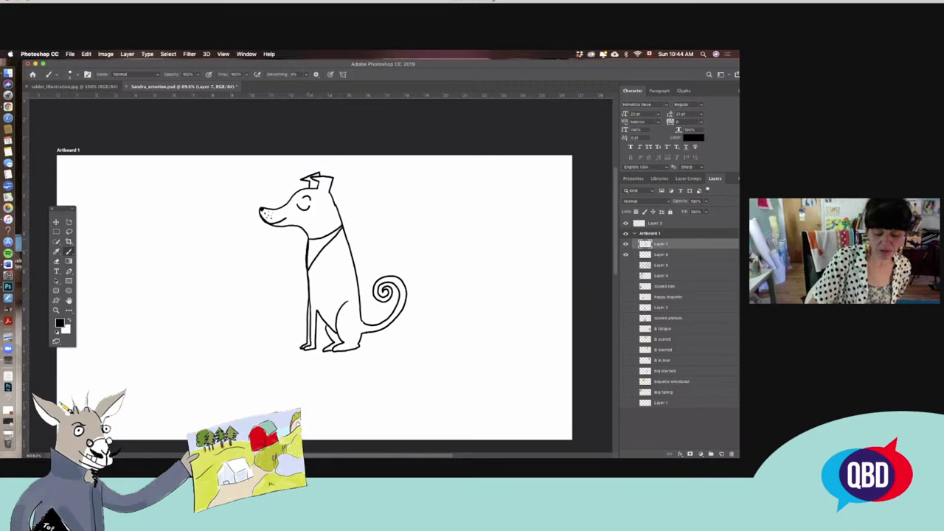
pyautogui.moveTo(343, 217); pyautogui.dragTo(353, 230)
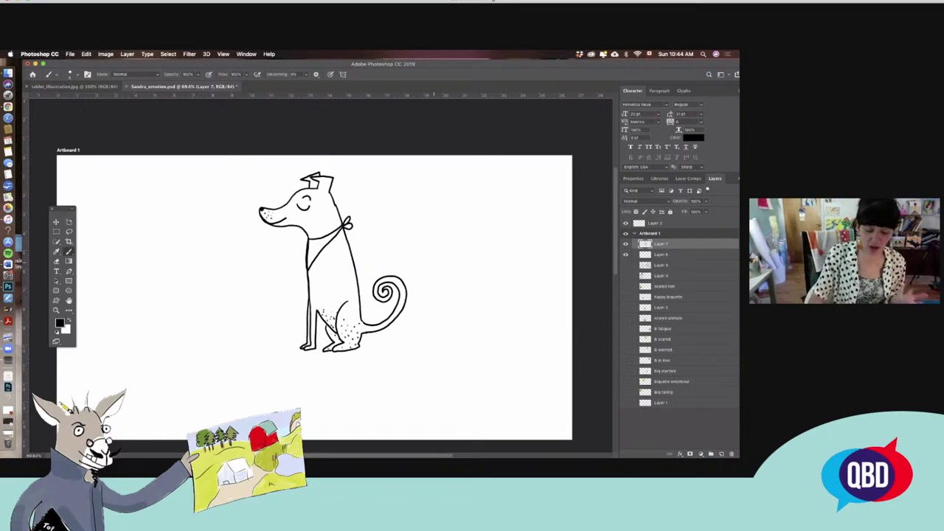
# Draw a small shaggy dog of dark scribbled loops behind the sitting dog, with four short legs, a raised tail and a head facing left
pyautogui.moveTo(453, 341)
pyautogui.mouseDown()
pyautogui.moveTo(475, 318)
pyautogui.moveTo(521, 328)
pyautogui.moveTo(464, 325)
pyautogui.moveTo(479, 343)
pyautogui.moveTo(514, 317)
pyautogui.moveTo(477, 343)
pyautogui.moveTo(456, 331)
pyautogui.moveTo(465, 354)
pyautogui.moveTo(451, 356)
pyautogui.moveTo(518, 356)
pyautogui.mouseUp()
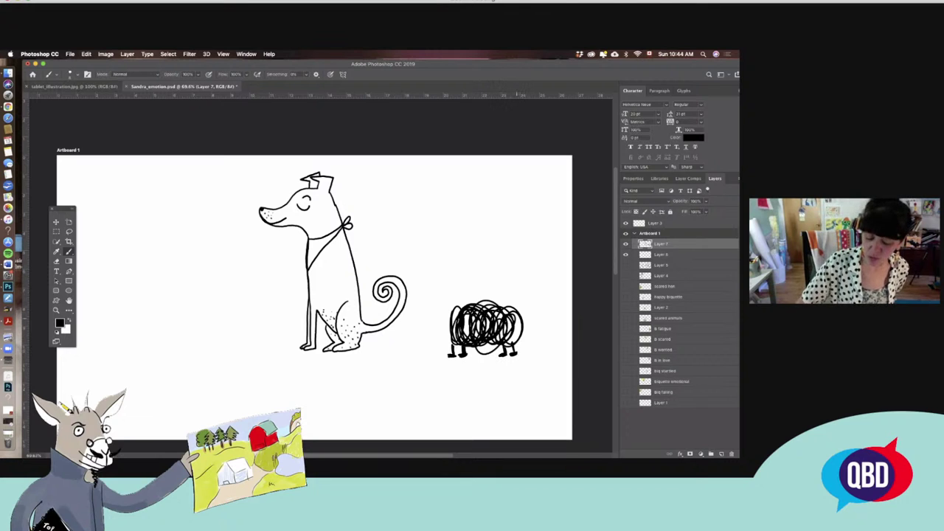
pyautogui.moveTo(518, 323)
pyautogui.mouseDown()
pyautogui.moveTo(537, 291)
pyautogui.moveTo(537, 307)
pyautogui.mouseUp()
pyautogui.moveTo(460, 302)
pyautogui.mouseDown()
pyautogui.moveTo(434, 298)
pyautogui.moveTo(459, 313)
pyautogui.moveTo(423, 315)
pyautogui.moveTo(443, 288)
pyautogui.moveTo(433, 290)
pyautogui.moveTo(455, 290)
pyautogui.moveTo(444, 323)
pyautogui.mouseUp()
pyautogui.moveTo(455, 317)
pyautogui.mouseDown()
pyautogui.moveTo(454, 327)
pyautogui.moveTo(423, 322)
pyautogui.mouseUp()
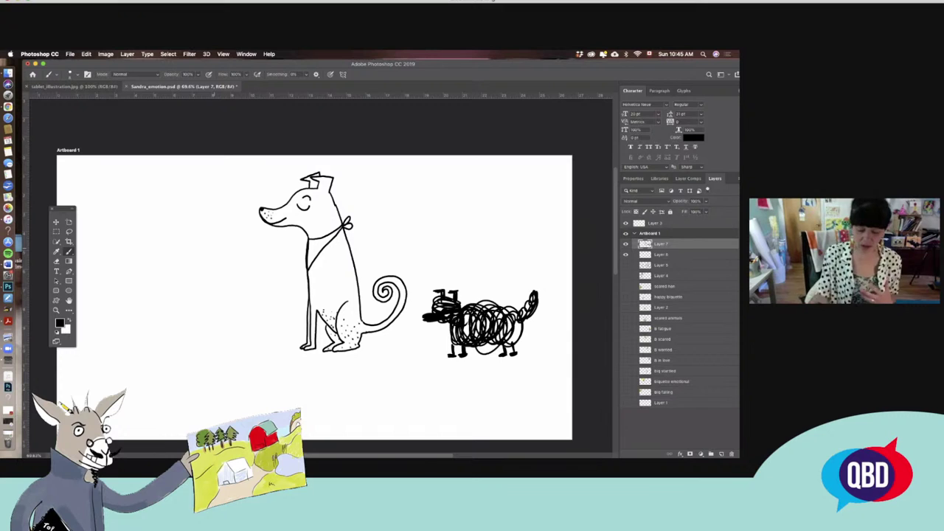
# Draw a round cat's head above the shaggy dog, with a small filled nose, a dotted muzzle and two almond-shaped eyes
pyautogui.moveTo(472, 184)
pyautogui.mouseDown()
pyautogui.moveTo(457, 218)
pyautogui.moveTo(486, 233)
pyautogui.moveTo(503, 221)
pyautogui.moveTo(504, 199)
pyautogui.moveTo(463, 207)
pyautogui.moveTo(488, 233)
pyautogui.moveTo(515, 214)
pyautogui.moveTo(496, 184)
pyautogui.mouseUp()
pyautogui.press('super+z')
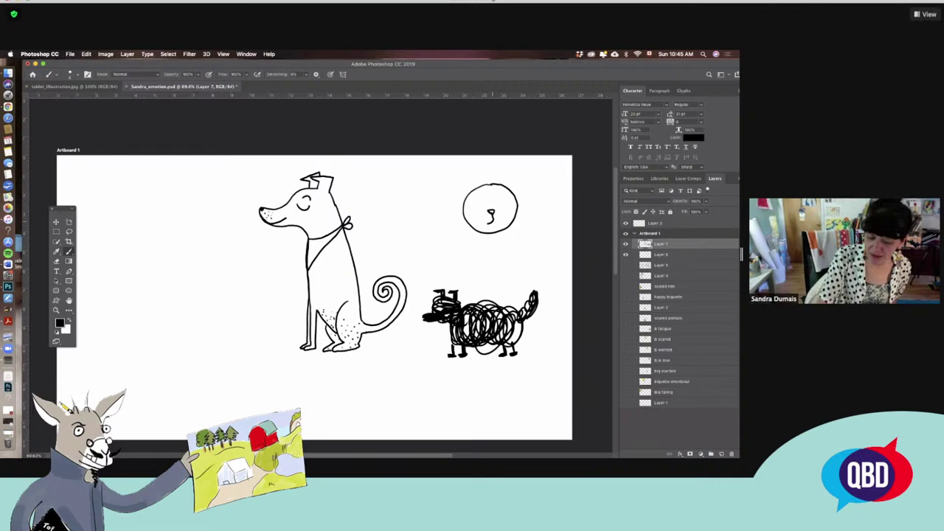
pyautogui.press('super+z')
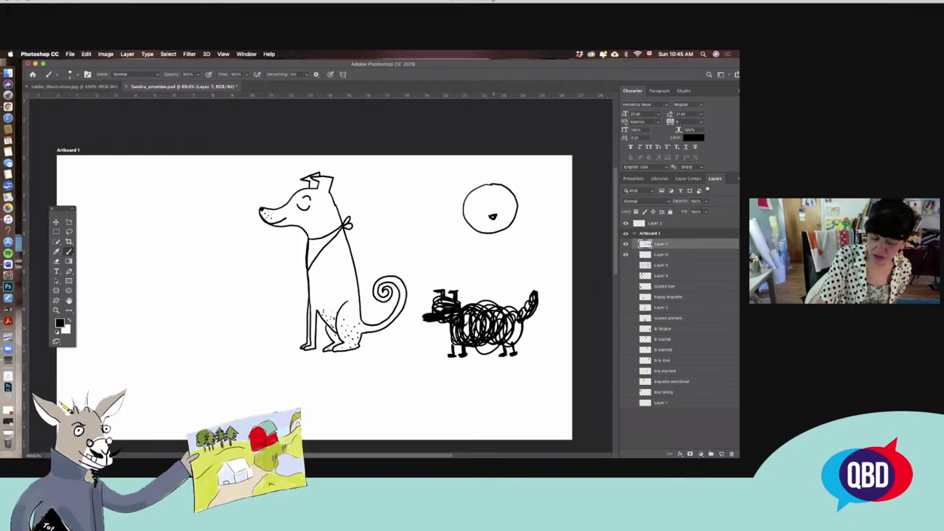
pyautogui.moveTo(494, 223)
pyautogui.mouseDown()
pyautogui.moveTo(478, 223)
pyautogui.moveTo(510, 227)
pyautogui.mouseUp()
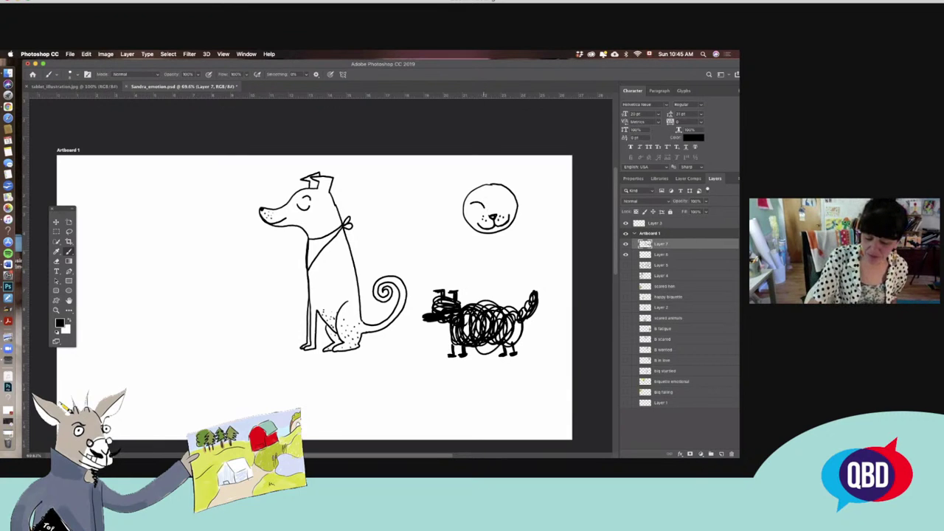
pyautogui.click(477, 206)
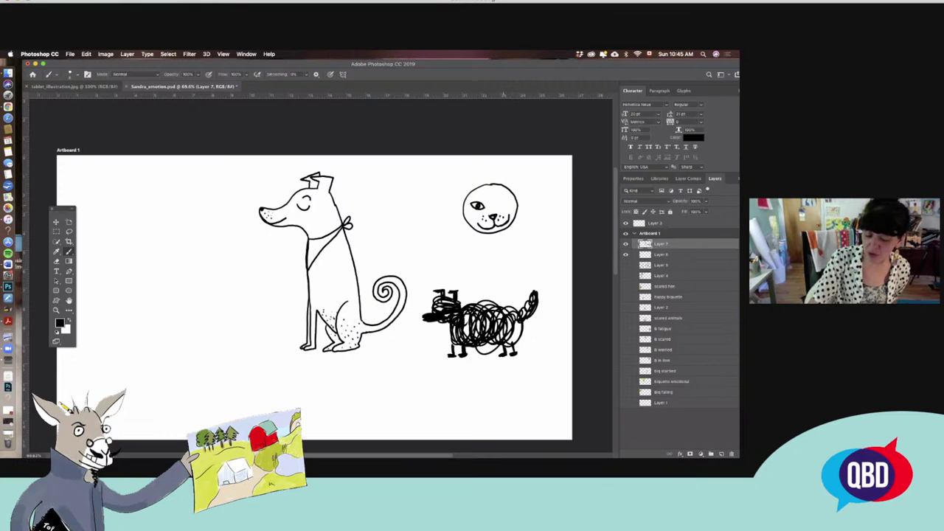
pyautogui.click(506, 208)
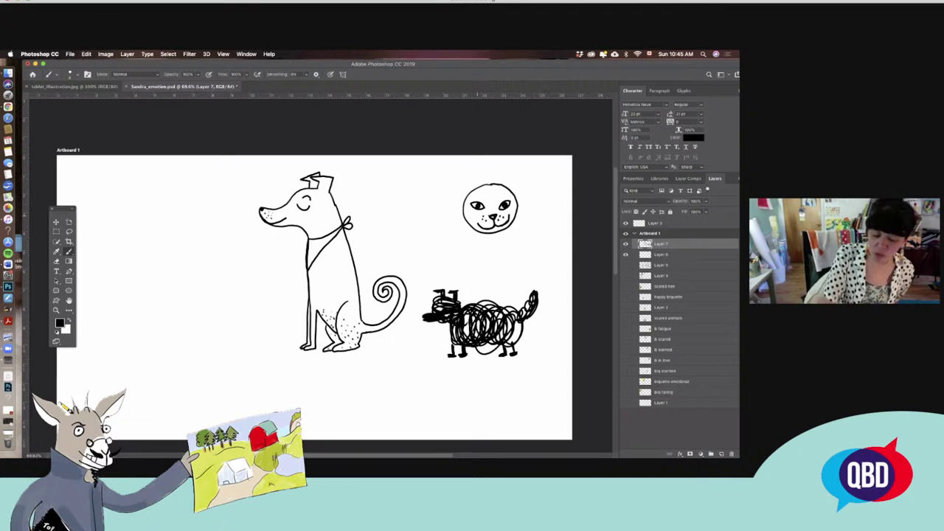
# Add long whiskers on both sides of the cat's face and two pointed ears on its head
pyautogui.moveTo(475, 215)
pyautogui.mouseDown()
pyautogui.moveTo(452, 214)
pyautogui.moveTo(452, 225)
pyautogui.mouseUp()
pyautogui.moveTo(511, 210); pyautogui.dragTo(552, 209)
pyautogui.moveTo(512, 213); pyautogui.dragTo(546, 219)
pyautogui.moveTo(465, 197); pyautogui.dragTo(458, 181)
pyautogui.moveTo(457, 181)
pyautogui.mouseDown()
pyautogui.moveTo(472, 188)
pyautogui.moveTo(521, 177)
pyautogui.moveTo(519, 193)
pyautogui.mouseUp()
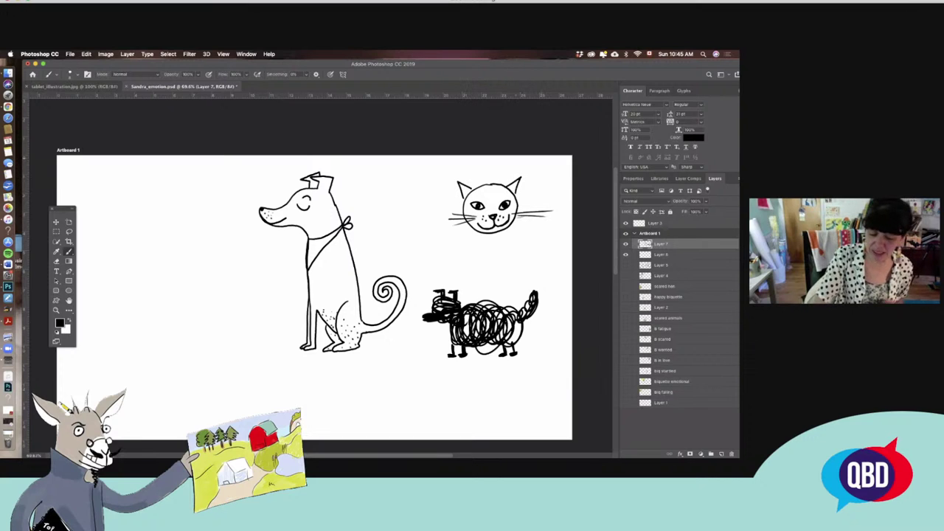
pyautogui.press('l')
pyautogui.moveTo(517, 159)
pyautogui.mouseDown()
pyautogui.moveTo(452, 171)
pyautogui.moveTo(553, 188)
pyautogui.moveTo(518, 160)
pyautogui.mouseUp()
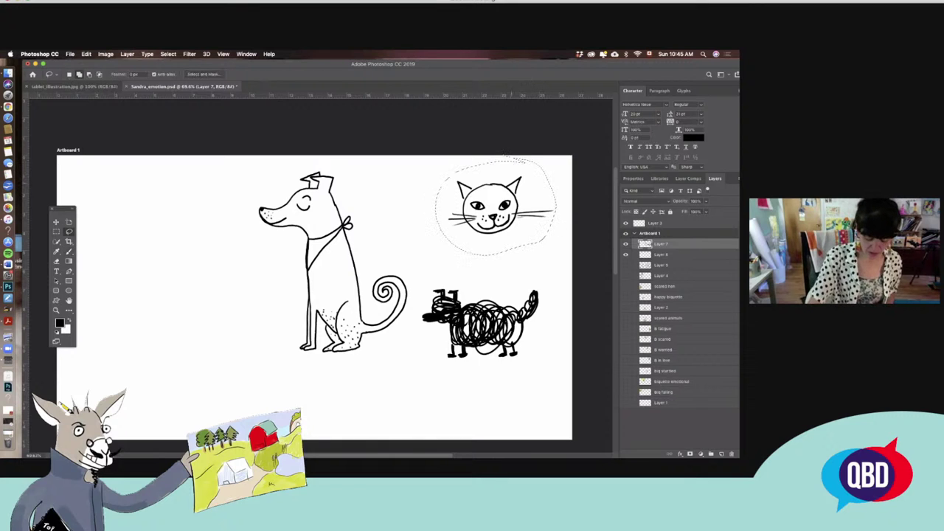
pyautogui.press('v')
pyautogui.click(518, 159)
pyautogui.press('Return')
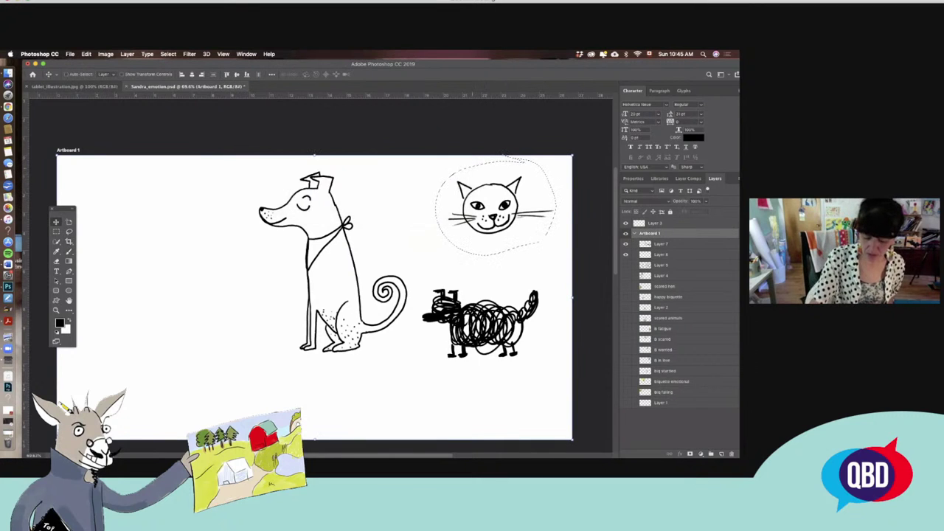
pyautogui.press('super+c')
pyautogui.press('super+v')
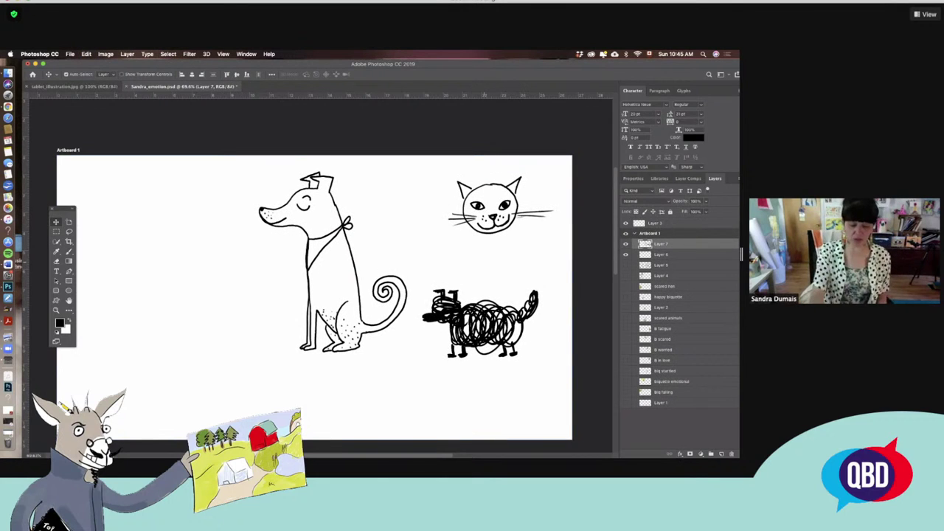
# Draw irregular coat patches on the sitting dog's body and handwrite "Indy" beside its head with an arrow pointing to it
pyautogui.press('b')
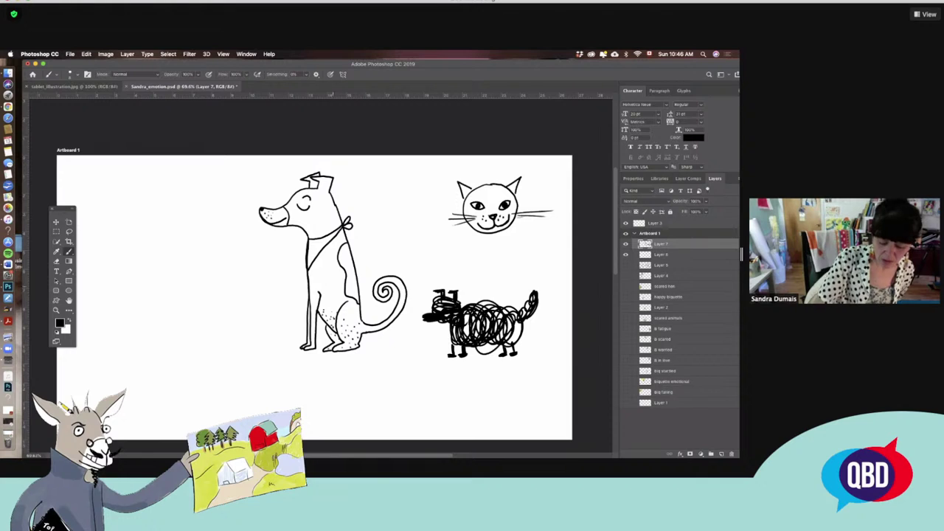
pyautogui.moveTo(332, 248); pyautogui.dragTo(339, 280)
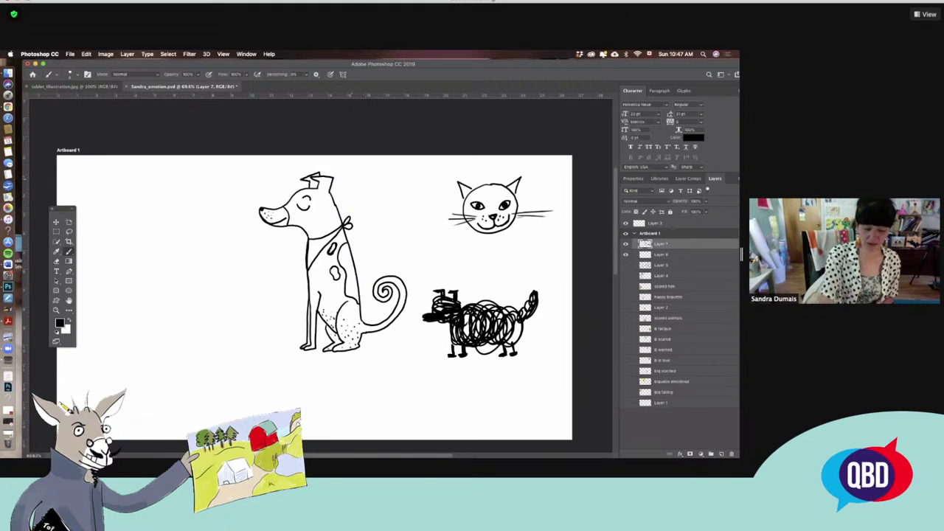
pyautogui.moveTo(361, 179)
pyautogui.mouseDown()
pyautogui.moveTo(361, 191)
pyautogui.moveTo(365, 178)
pyautogui.moveTo(365, 191)
pyautogui.moveTo(396, 190)
pyautogui.moveTo(397, 202)
pyautogui.moveTo(361, 221)
pyautogui.moveTo(368, 223)
pyautogui.mouseUp()
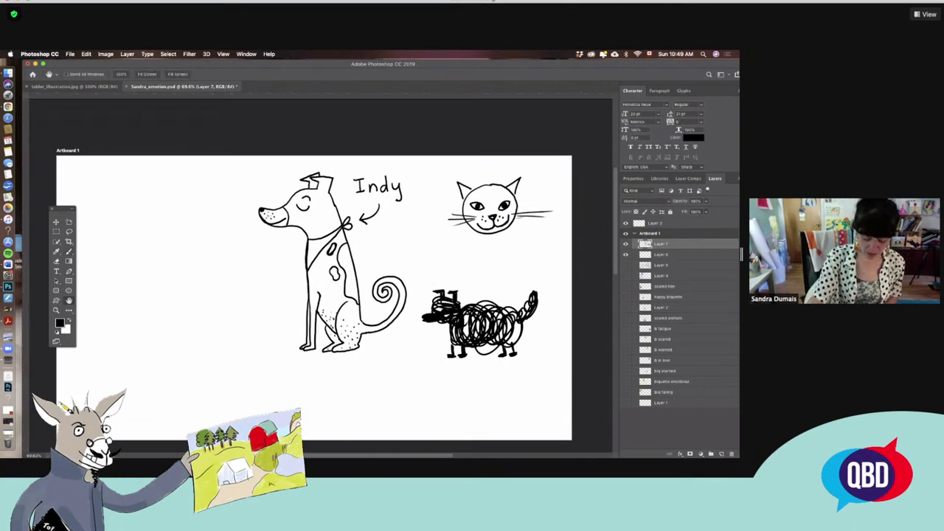
# Start a long-haired dog facing forward in the empty area beside the sitting dog, with a dark nose, drooping muzzle hair and dot eyes
pyautogui.hscroll(-3, 330, 295)
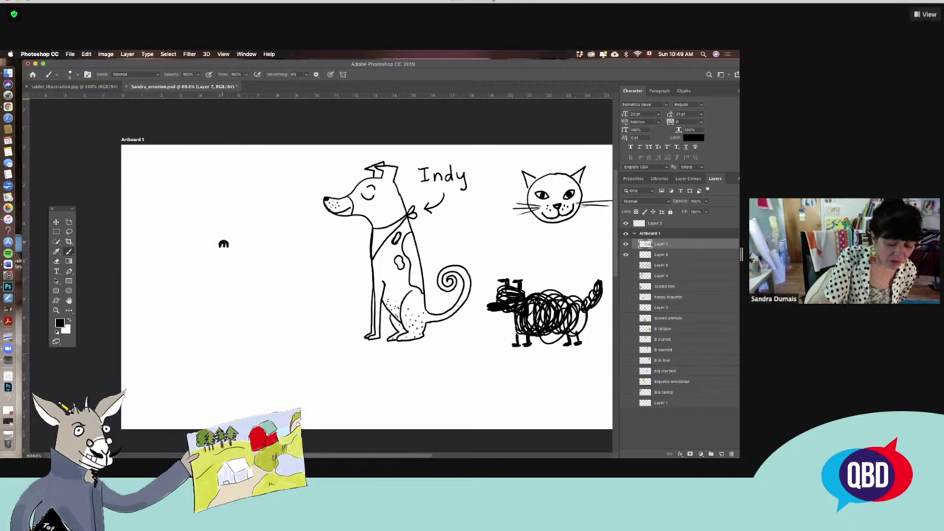
pyautogui.moveTo(224, 245)
pyautogui.mouseDown()
pyautogui.moveTo(208, 278)
pyautogui.moveTo(224, 244)
pyautogui.mouseUp()
pyautogui.moveTo(210, 277); pyautogui.dragTo(223, 243)
pyautogui.moveTo(234, 279)
pyautogui.mouseDown()
pyautogui.moveTo(223, 256)
pyautogui.moveTo(234, 242)
pyautogui.moveTo(236, 266)
pyautogui.moveTo(234, 244)
pyautogui.moveTo(221, 236)
pyautogui.mouseUp()
pyautogui.press('super+z')
pyautogui.press('super+z')
pyautogui.moveTo(202, 274)
pyautogui.mouseDown()
pyautogui.moveTo(217, 239)
pyautogui.moveTo(208, 244)
pyautogui.moveTo(234, 269)
pyautogui.mouseUp()
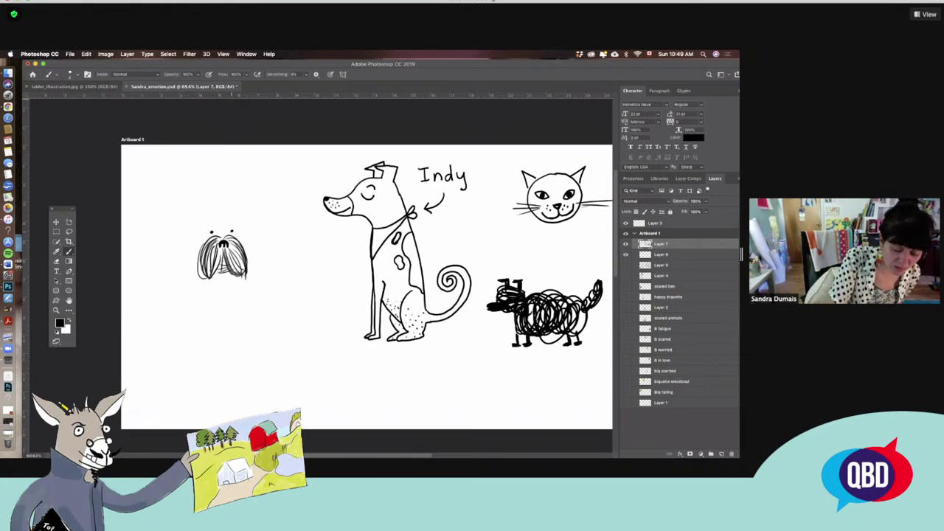
# Draw the long-haired dog's rounded head and drooping ears with long curved strands of hair
pyautogui.moveTo(204, 226)
pyautogui.mouseDown()
pyautogui.moveTo(199, 254)
pyautogui.moveTo(235, 243)
pyautogui.moveTo(246, 263)
pyautogui.mouseUp()
pyautogui.moveTo(242, 227); pyautogui.dragTo(239, 257)
pyautogui.moveTo(229, 223)
pyautogui.mouseDown()
pyautogui.moveTo(225, 252)
pyautogui.moveTo(217, 244)
pyautogui.mouseUp()
pyautogui.moveTo(211, 223)
pyautogui.mouseDown()
pyautogui.moveTo(199, 254)
pyautogui.moveTo(183, 265)
pyautogui.moveTo(177, 252)
pyautogui.mouseUp()
pyautogui.moveTo(195, 221)
pyautogui.mouseDown()
pyautogui.moveTo(180, 265)
pyautogui.moveTo(225, 212)
pyautogui.mouseUp()
pyautogui.moveTo(208, 216)
pyautogui.mouseDown()
pyautogui.moveTo(245, 226)
pyautogui.moveTo(251, 239)
pyautogui.mouseUp()
pyautogui.moveTo(238, 217)
pyautogui.mouseDown()
pyautogui.moveTo(255, 267)
pyautogui.moveTo(263, 256)
pyautogui.moveTo(269, 271)
pyautogui.mouseUp()
# Build the long-haired dog's body below its head from long, loose vertical strands of fur
pyautogui.moveTo(193, 276)
pyautogui.mouseDown()
pyautogui.moveTo(200, 343)
pyautogui.moveTo(184, 348)
pyautogui.mouseUp()
pyautogui.moveTo(194, 274); pyautogui.dragTo(187, 359)
pyautogui.moveTo(195, 301); pyautogui.dragTo(200, 369)
pyautogui.moveTo(208, 284); pyautogui.dragTo(218, 367)
pyautogui.moveTo(247, 287); pyautogui.dragTo(249, 357)
pyautogui.moveTo(258, 275)
pyautogui.mouseDown()
pyautogui.moveTo(255, 355)
pyautogui.moveTo(244, 365)
pyautogui.mouseUp()
pyautogui.moveTo(246, 316); pyautogui.dragTo(230, 375)
pyautogui.moveTo(227, 321)
pyautogui.mouseDown()
pyautogui.moveTo(208, 370)
pyautogui.moveTo(195, 375)
pyautogui.mouseUp()
pyautogui.moveTo(211, 332); pyautogui.dragTo(194, 378)
pyautogui.moveTo(214, 324)
pyautogui.mouseDown()
pyautogui.moveTo(209, 379)
pyautogui.moveTo(221, 379)
pyautogui.mouseUp()
pyautogui.moveTo(240, 323)
pyautogui.mouseDown()
pyautogui.moveTo(235, 376)
pyautogui.moveTo(250, 373)
pyautogui.mouseUp()
pyautogui.moveTo(244, 283); pyautogui.dragTo(241, 339)
pyautogui.moveTo(235, 279)
pyautogui.mouseDown()
pyautogui.moveTo(230, 344)
pyautogui.moveTo(220, 345)
pyautogui.mouseUp()
pyautogui.moveTo(209, 285); pyautogui.dragTo(207, 351)
pyautogui.moveTo(201, 285)
pyautogui.mouseDown()
pyautogui.moveTo(201, 322)
pyautogui.moveTo(218, 336)
pyautogui.mouseUp()
pyautogui.moveTo(214, 320); pyautogui.dragTo(202, 346)
pyautogui.moveTo(225, 273); pyautogui.dragTo(222, 300)
pyautogui.moveTo(227, 278)
pyautogui.mouseDown()
pyautogui.moveTo(224, 307)
pyautogui.moveTo(229, 296)
pyautogui.mouseUp()
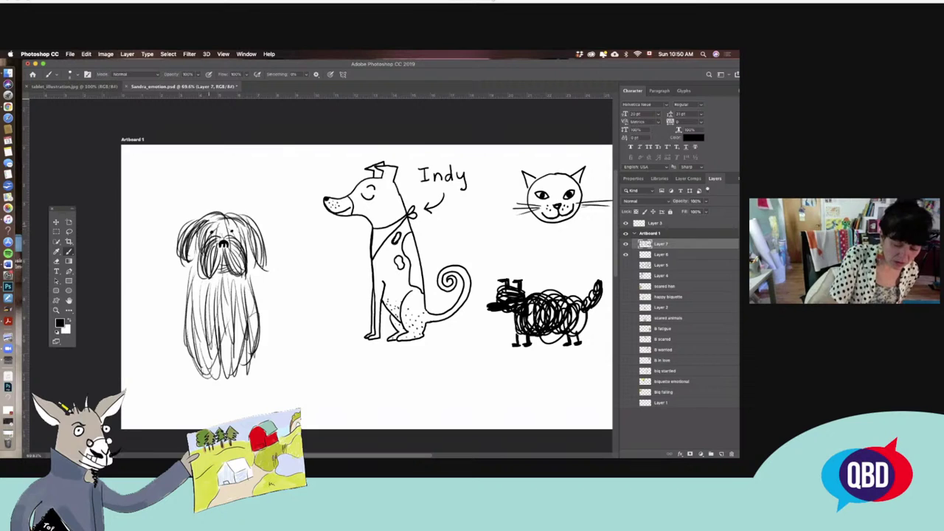
# Add thick short eyebrows to the long-haired dog and shape its two front legs with dense, dark strands of fur
pyautogui.moveTo(230, 223); pyautogui.dragTo(235, 228)
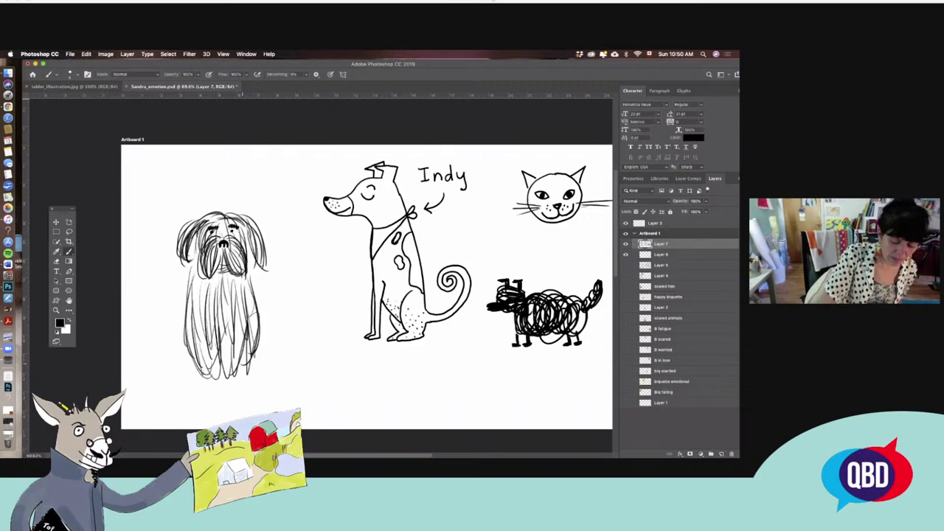
pyautogui.moveTo(199, 340)
pyautogui.mouseDown()
pyautogui.moveTo(187, 378)
pyautogui.moveTo(209, 369)
pyautogui.mouseUp()
pyautogui.moveTo(207, 328); pyautogui.dragTo(201, 378)
pyautogui.moveTo(204, 334)
pyautogui.mouseDown()
pyautogui.moveTo(200, 378)
pyautogui.moveTo(217, 379)
pyautogui.mouseUp()
pyautogui.moveTo(214, 331); pyautogui.dragTo(208, 377)
pyautogui.moveTo(204, 326)
pyautogui.mouseDown()
pyautogui.moveTo(202, 373)
pyautogui.moveTo(228, 373)
pyautogui.mouseUp()
pyautogui.moveTo(227, 337); pyautogui.dragTo(226, 376)
pyautogui.moveTo(230, 372); pyautogui.dragTo(229, 385)
pyautogui.moveTo(233, 378); pyautogui.dragTo(230, 387)
pyautogui.moveTo(243, 333); pyautogui.dragTo(239, 373)
pyautogui.moveTo(248, 325); pyautogui.dragTo(244, 378)
pyautogui.moveTo(246, 320); pyautogui.dragTo(236, 375)
pyautogui.moveTo(237, 318); pyautogui.dragTo(231, 376)
pyautogui.moveTo(232, 321)
pyautogui.mouseDown()
pyautogui.moveTo(229, 373)
pyautogui.moveTo(223, 362)
pyautogui.moveTo(236, 356)
pyautogui.mouseUp()
pyautogui.moveTo(245, 331); pyautogui.dragTo(238, 362)
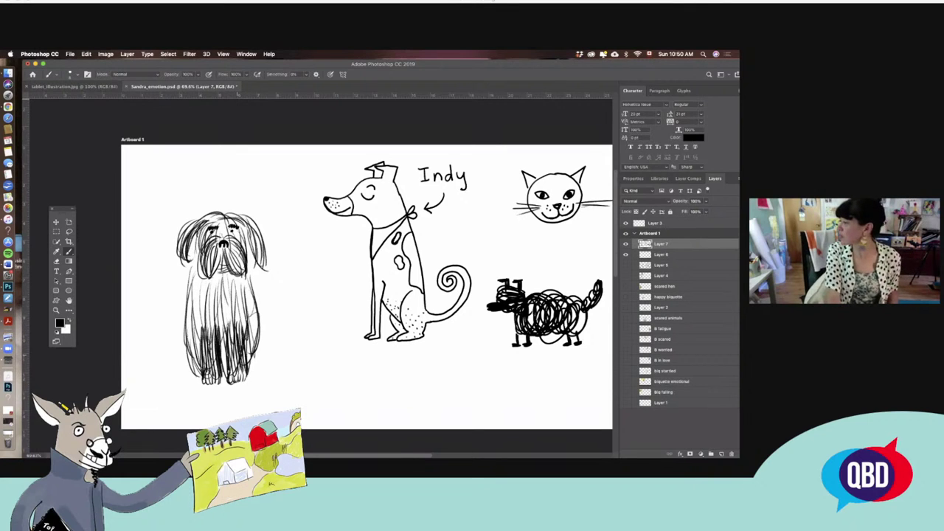
# Sketch the long-haired dog's haunches and dark hind paws on both sides of its front legs
pyautogui.moveTo(257, 329); pyautogui.dragTo(253, 378)
pyautogui.moveTo(195, 333); pyautogui.dragTo(189, 378)
pyautogui.moveTo(190, 345)
pyautogui.mouseDown()
pyautogui.moveTo(184, 379)
pyautogui.moveTo(193, 381)
pyautogui.mouseUp()
pyautogui.moveTo(185, 342); pyautogui.dragTo(182, 392)
pyautogui.moveTo(252, 369)
pyautogui.mouseDown()
pyautogui.moveTo(277, 378)
pyautogui.moveTo(208, 391)
pyautogui.moveTo(256, 388)
pyautogui.moveTo(261, 372)
pyautogui.mouseUp()
pyautogui.press('super+z')
pyautogui.press('super+z')
pyautogui.moveTo(264, 345); pyautogui.dragTo(252, 376)
# Draw a raised, shaggy tail beside the long-haired dog's body, with short curved motion lines around its tip
pyautogui.moveTo(276, 305); pyautogui.dragTo(266, 359)
pyautogui.moveTo(284, 286)
pyautogui.mouseDown()
pyautogui.moveTo(289, 334)
pyautogui.moveTo(274, 363)
pyautogui.mouseUp()
pyautogui.moveTo(275, 327); pyautogui.dragTo(267, 374)
pyautogui.moveTo(280, 307); pyautogui.dragTo(275, 348)
pyautogui.moveTo(286, 285)
pyautogui.mouseDown()
pyautogui.moveTo(274, 340)
pyautogui.moveTo(298, 297)
pyautogui.moveTo(270, 291)
pyautogui.mouseUp()
pyautogui.moveTo(276, 279); pyautogui.dragTo(275, 290)
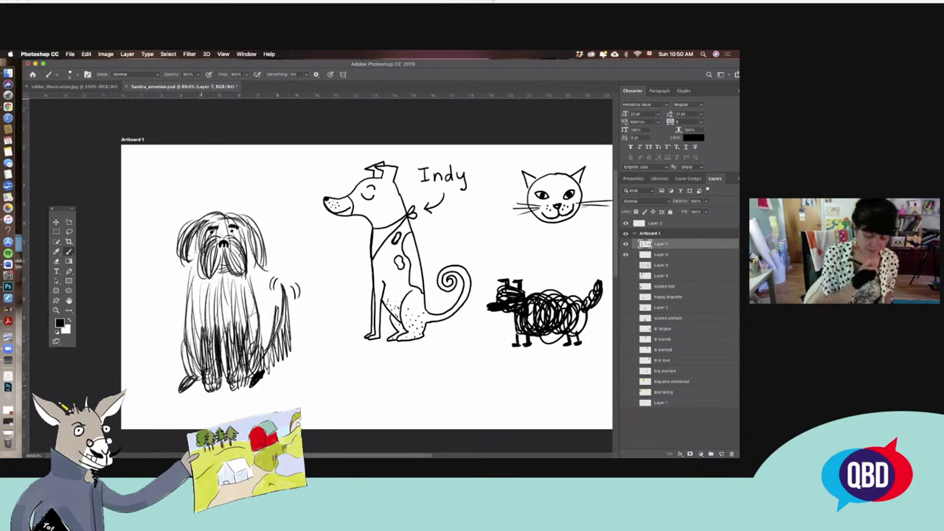
pyautogui.press('e')
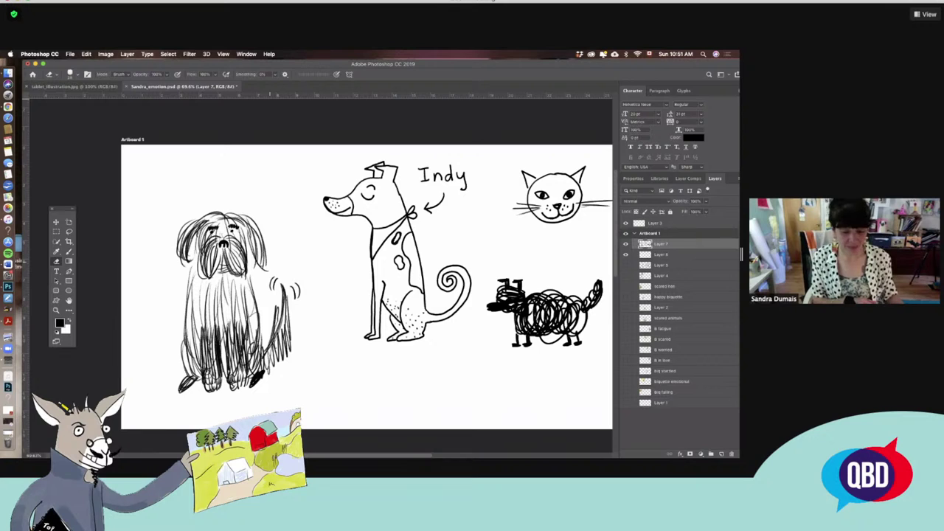
pyautogui.press('XF86AudioRaiseVolume')
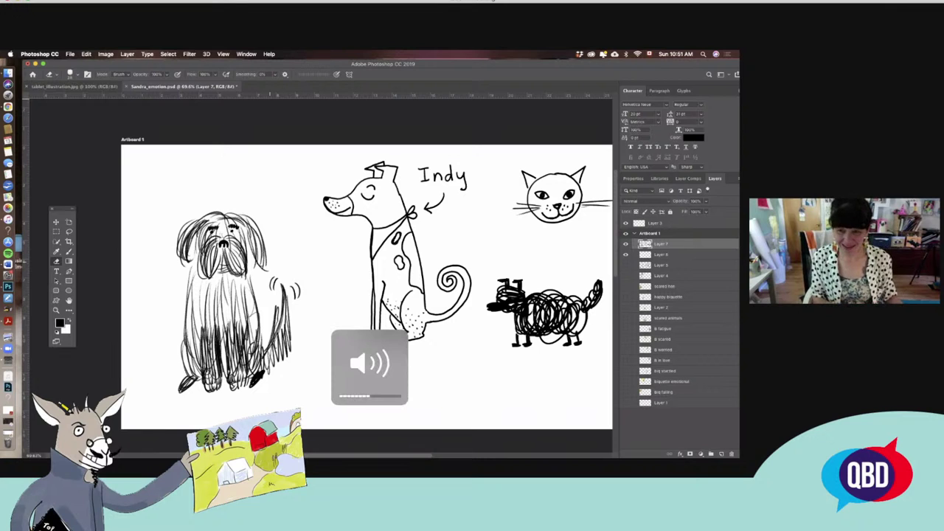